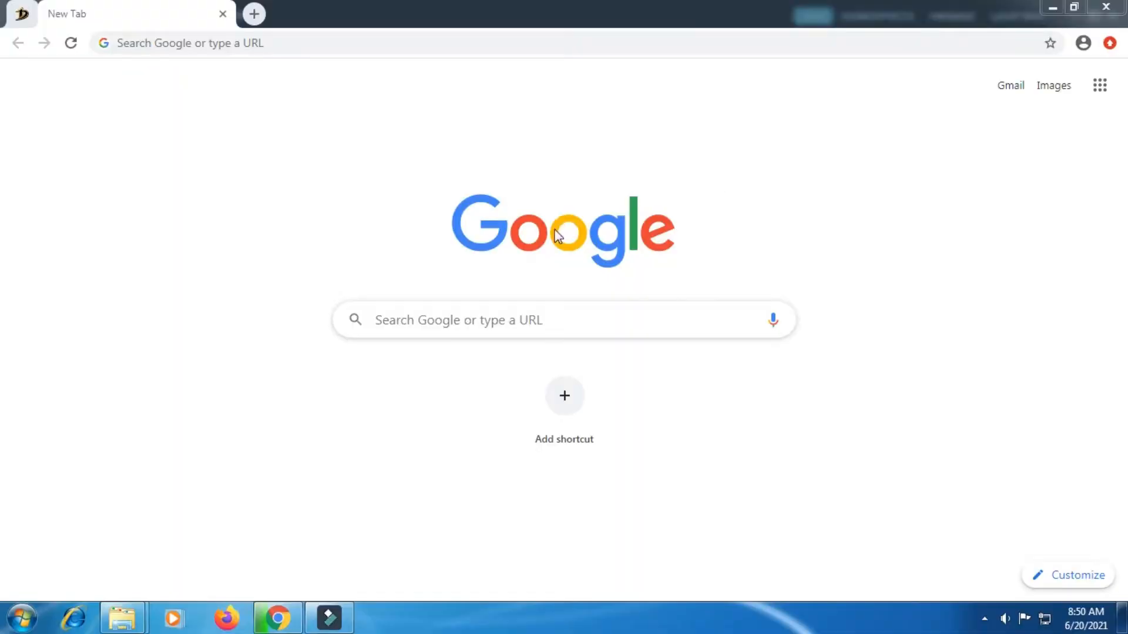
Step: Search Google for photopea and open the Photopea online photo editor site
{"action": "left_click", "coordinate": [436, 319]}
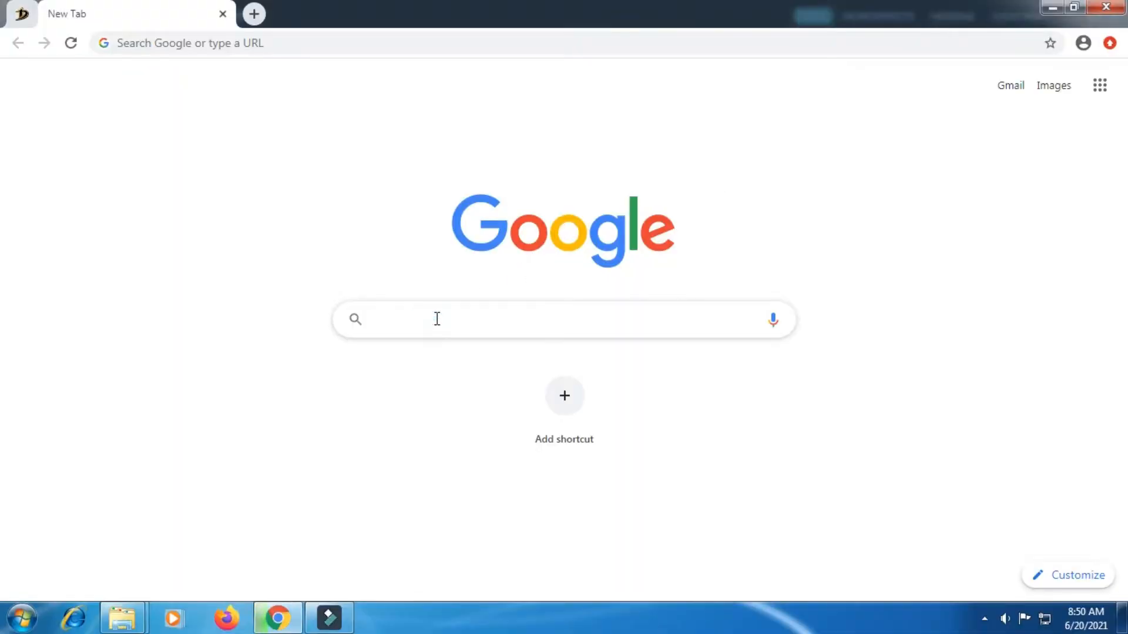
{"action": "type", "text": "photopea"}
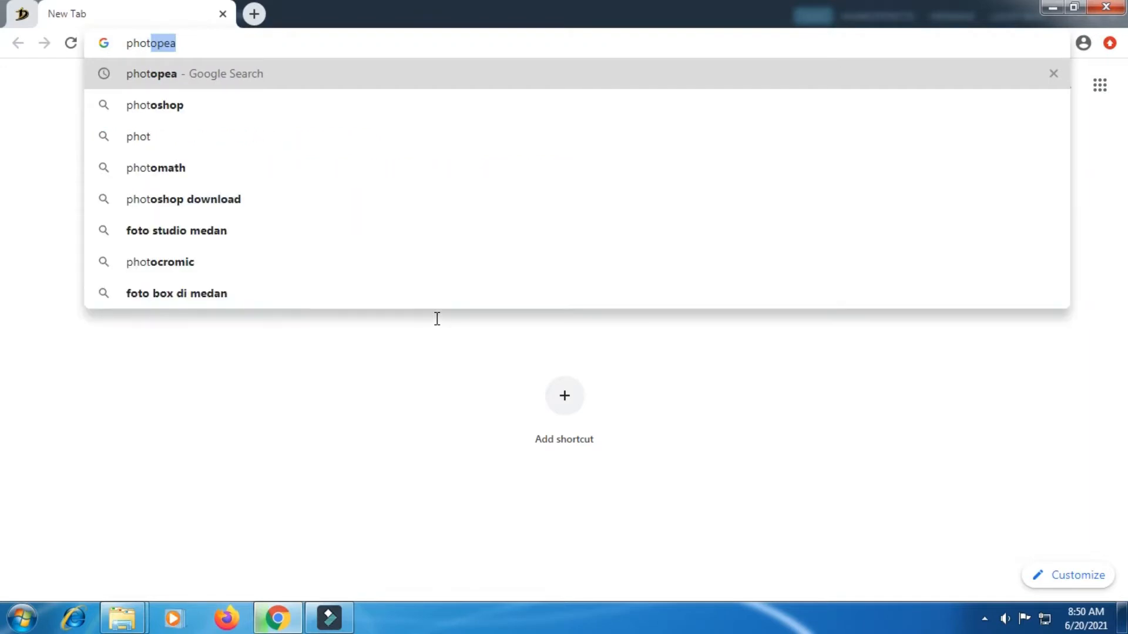
{"action": "type", "text": "o"}
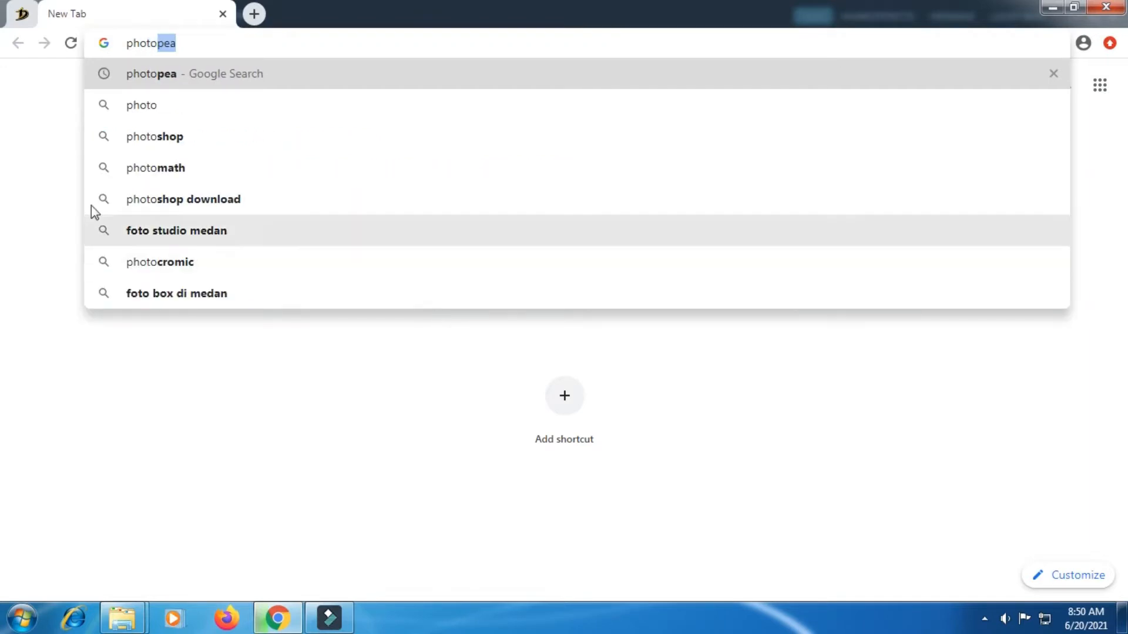
{"action": "left_click", "coordinate": [186, 82]}
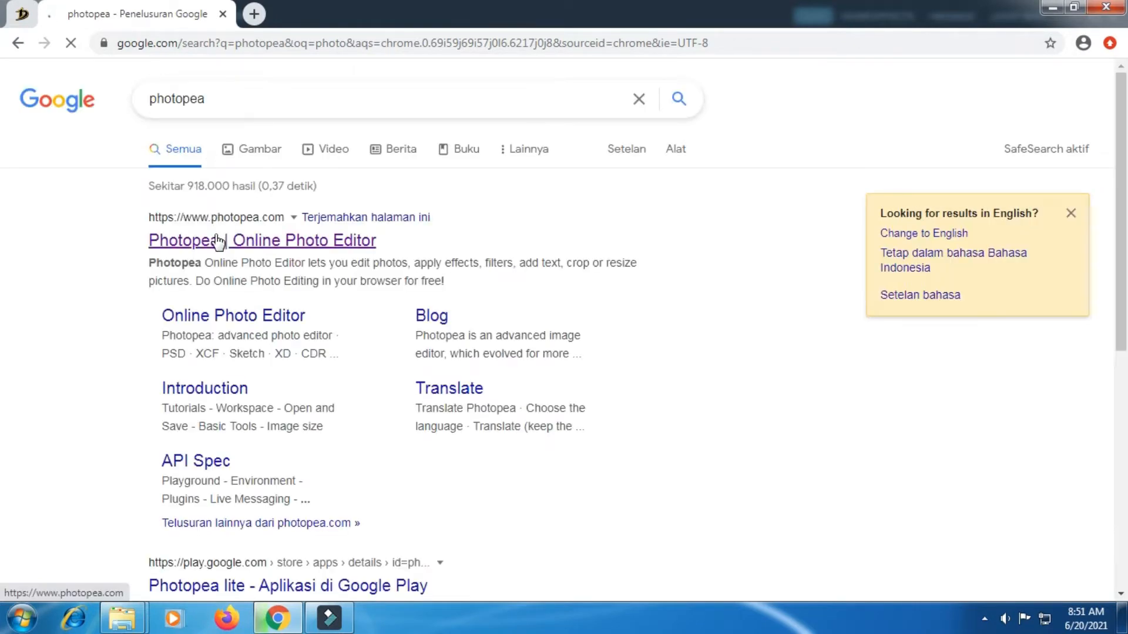
{"action": "left_click", "coordinate": [198, 240]}
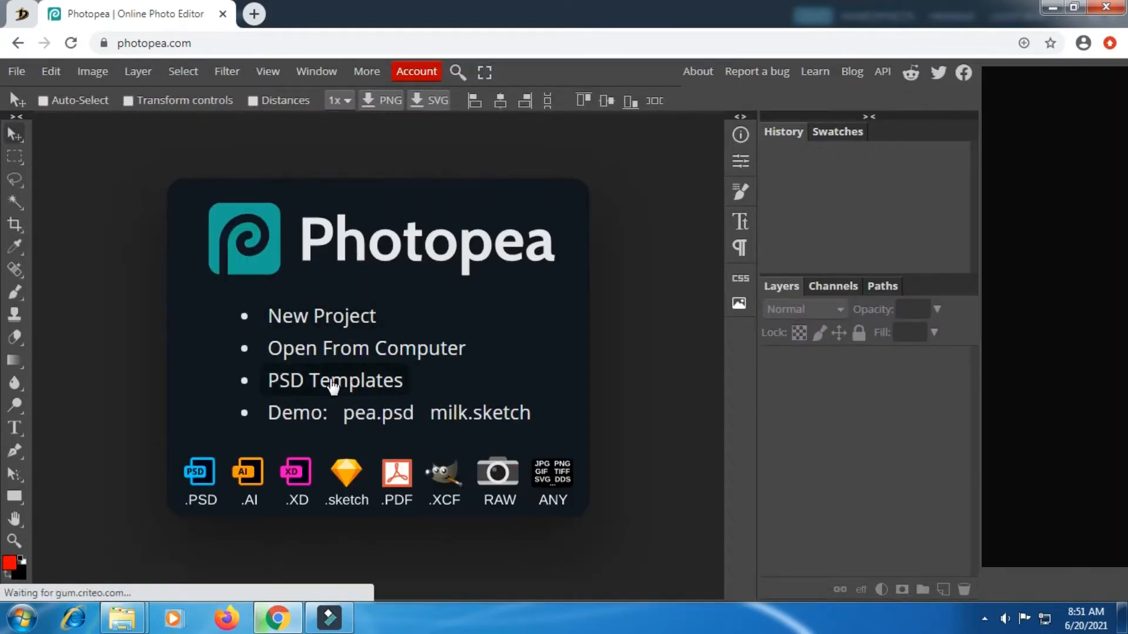
Step: Open the Neon Sign template from the PSD templates as a new project
{"action": "left_click", "coordinate": [333, 383]}
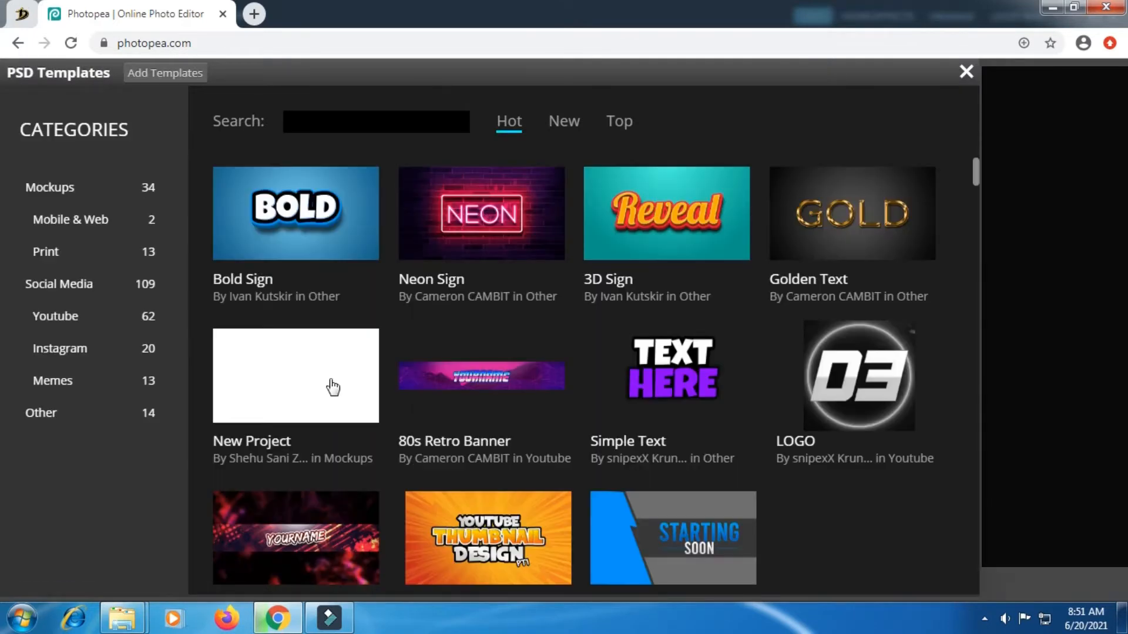
{"action": "left_click", "coordinate": [451, 224]}
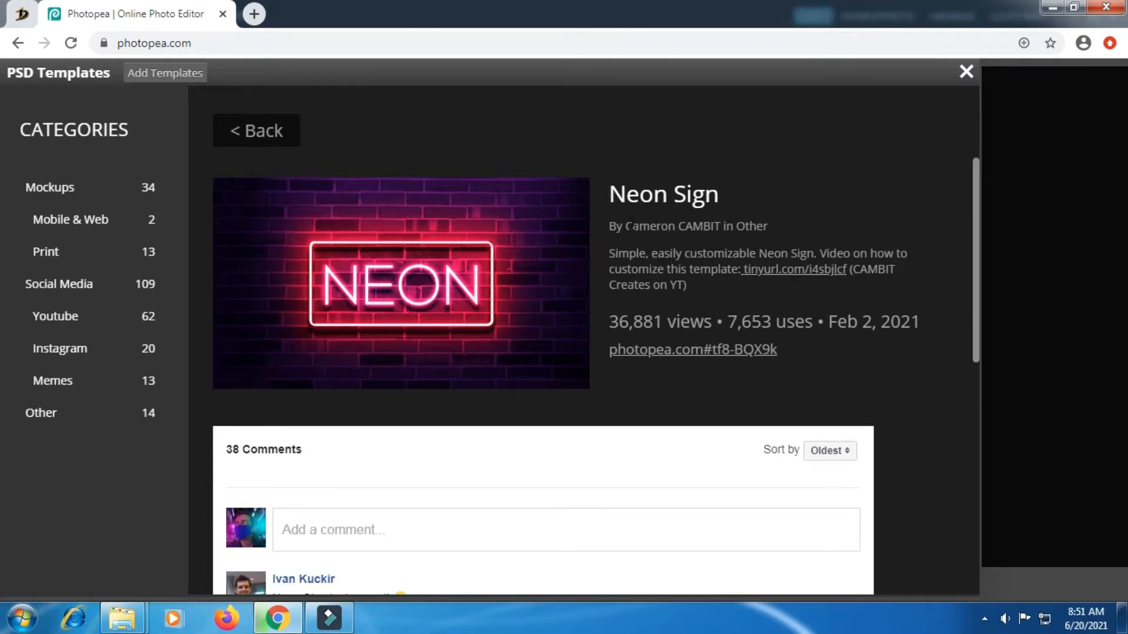
{"action": "left_click", "coordinate": [415, 239]}
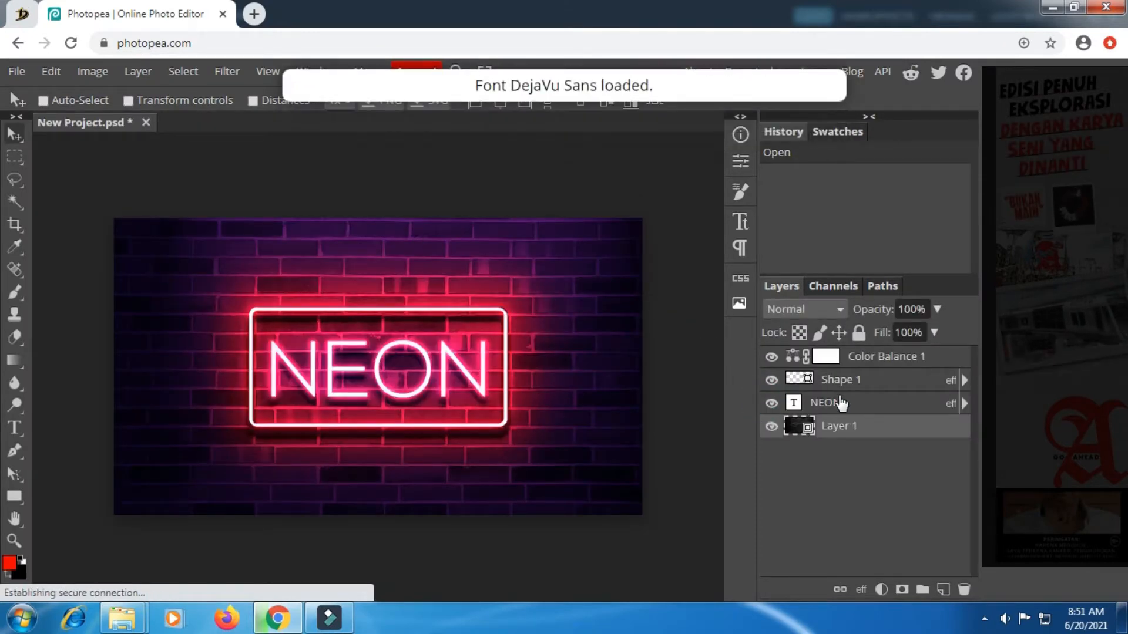
Step: Duplicate the NEON text layer and hide the copy
{"action": "left_click", "coordinate": [841, 403]}
{"action": "right_click", "coordinate": [841, 403]}
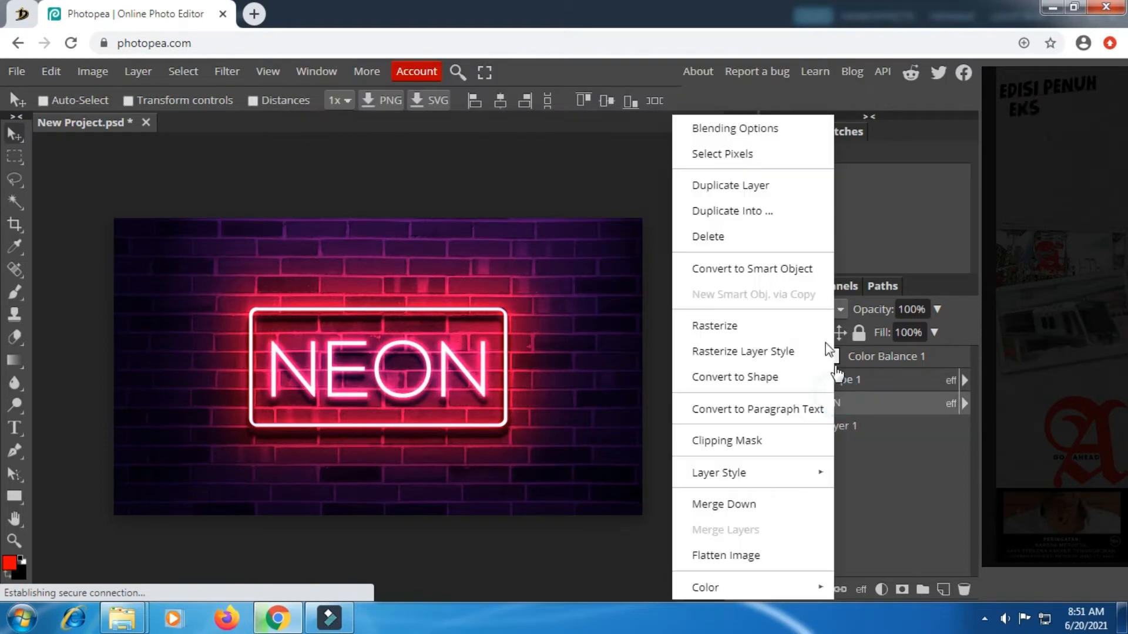
{"action": "left_click", "coordinate": [770, 188]}
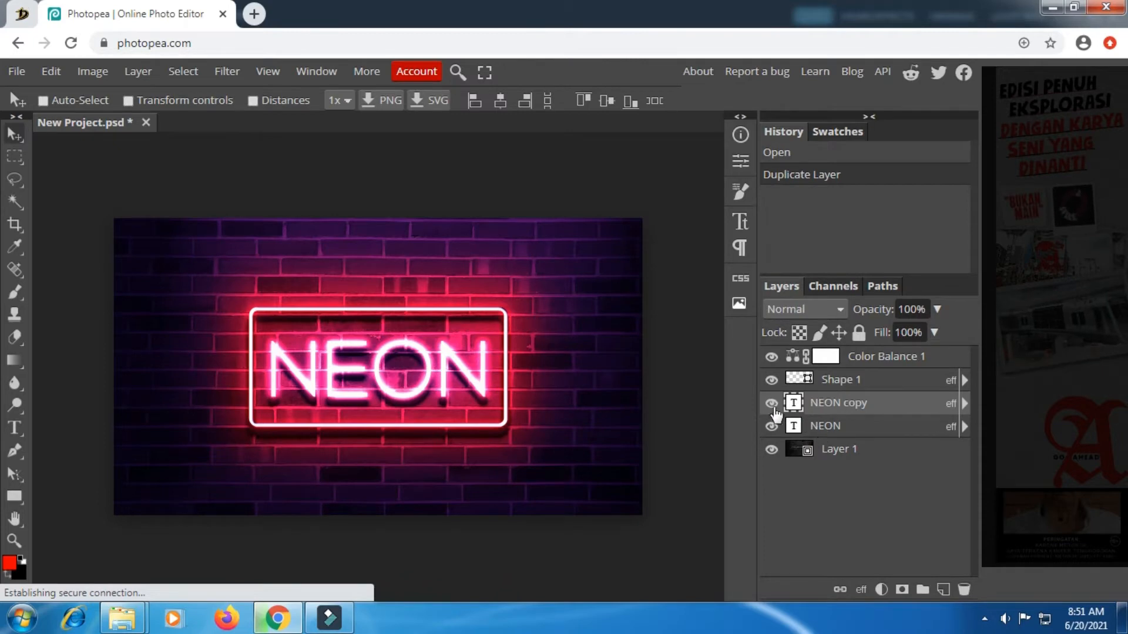
{"action": "left_click", "coordinate": [772, 403]}
Step: Delete all the letters from the original NEON text layer, leaving it as an empty text layer
{"action": "left_click", "coordinate": [853, 427]}
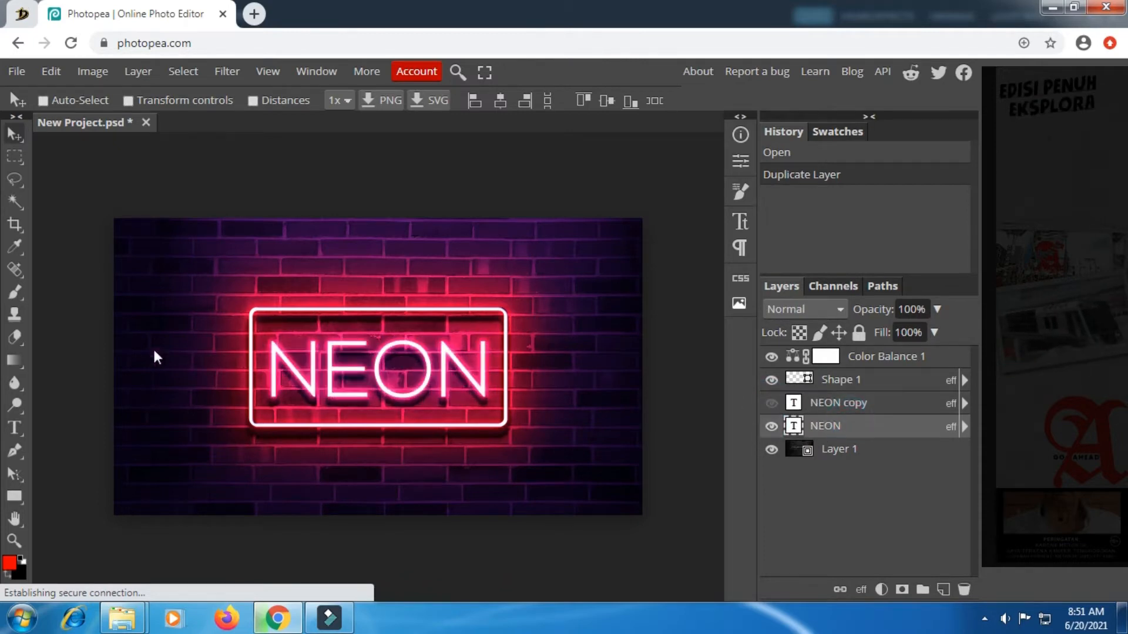
{"action": "left_click", "coordinate": [15, 427]}
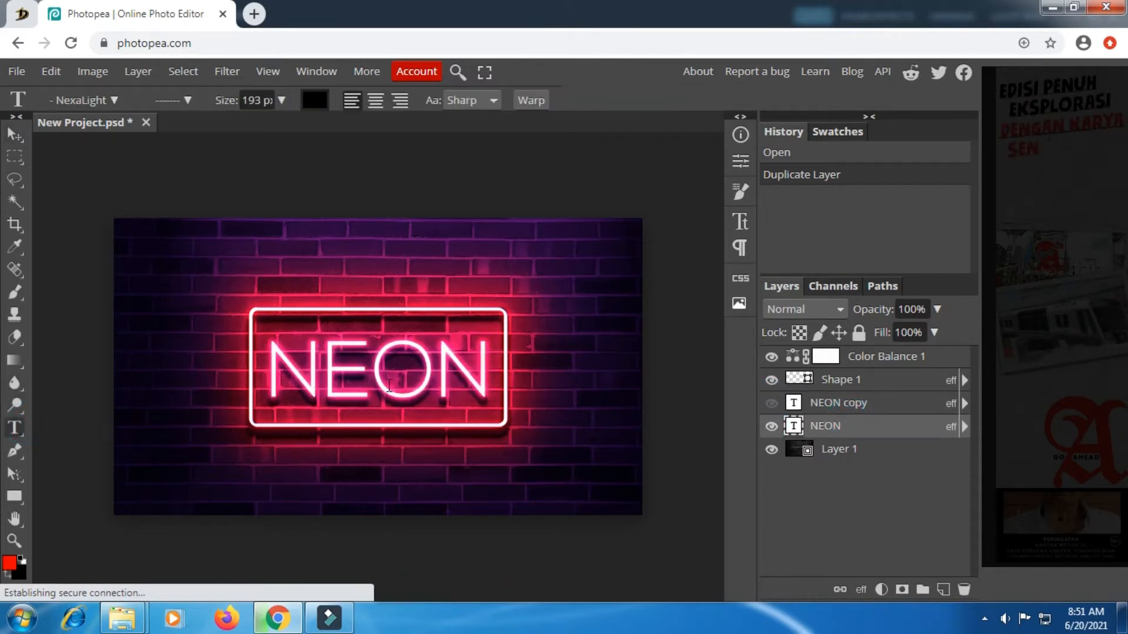
{"action": "left_click", "coordinate": [481, 363]}
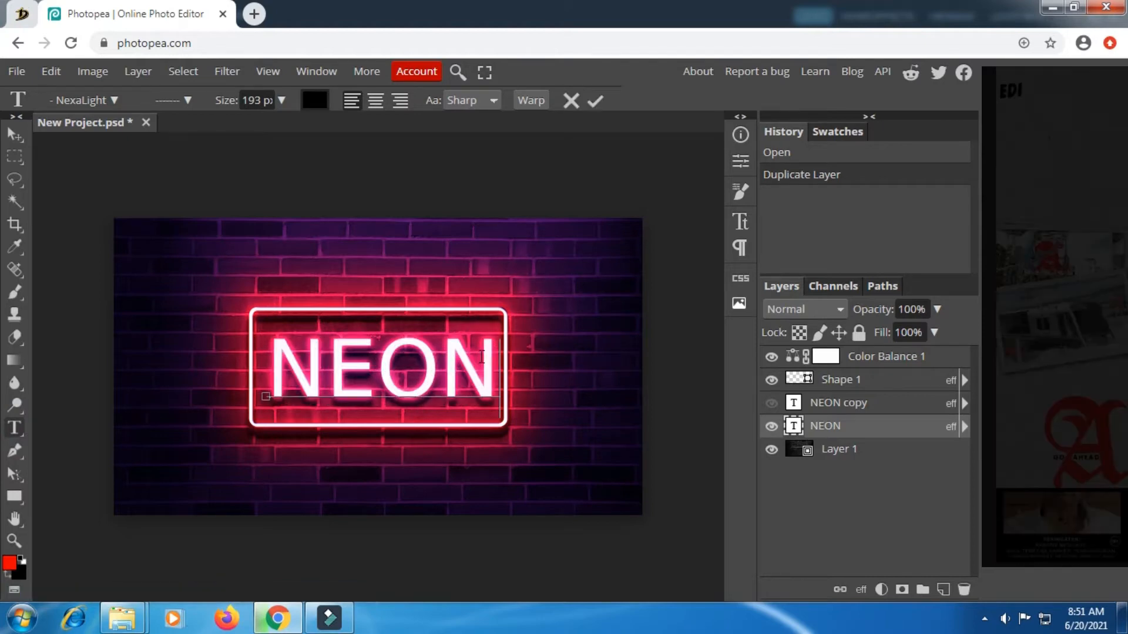
{"action": "key", "text": "BackSpace"}
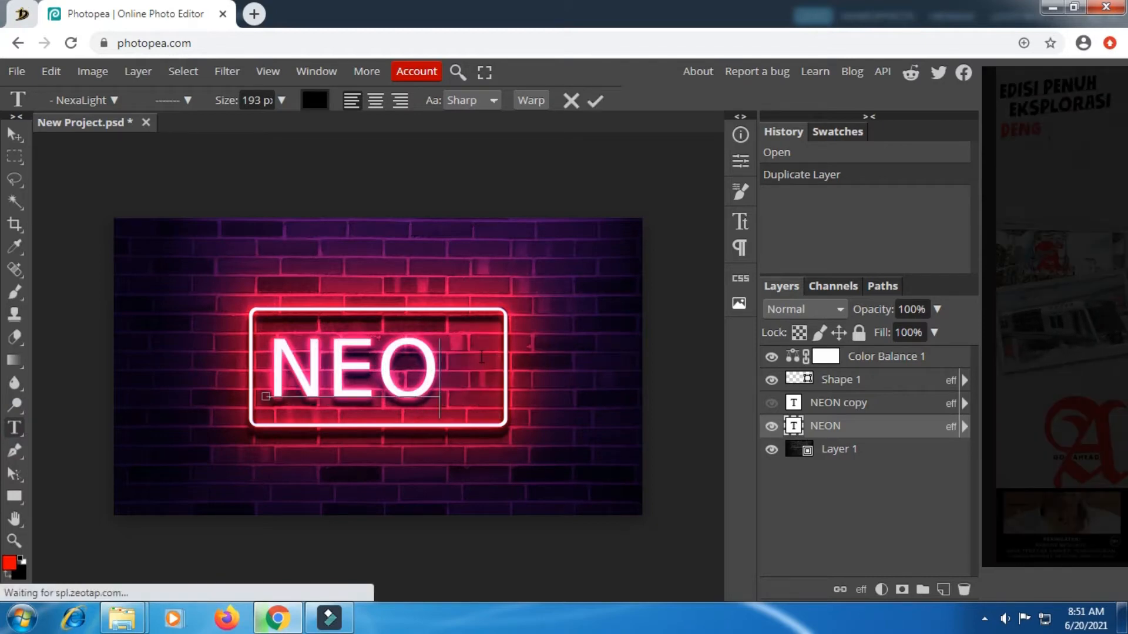
{"action": "key", "text": "BackSpace"}
{"action": "key", "text": "BackSpace"}
{"action": "key", "text": "BackSpace"}
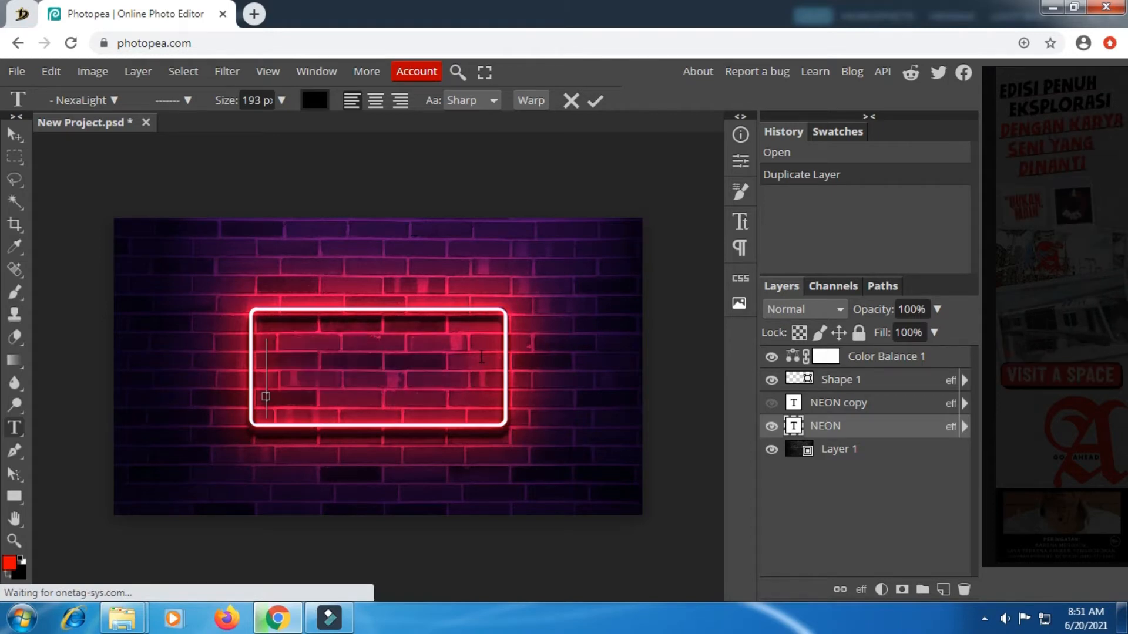
{"action": "left_click", "coordinate": [596, 100]}
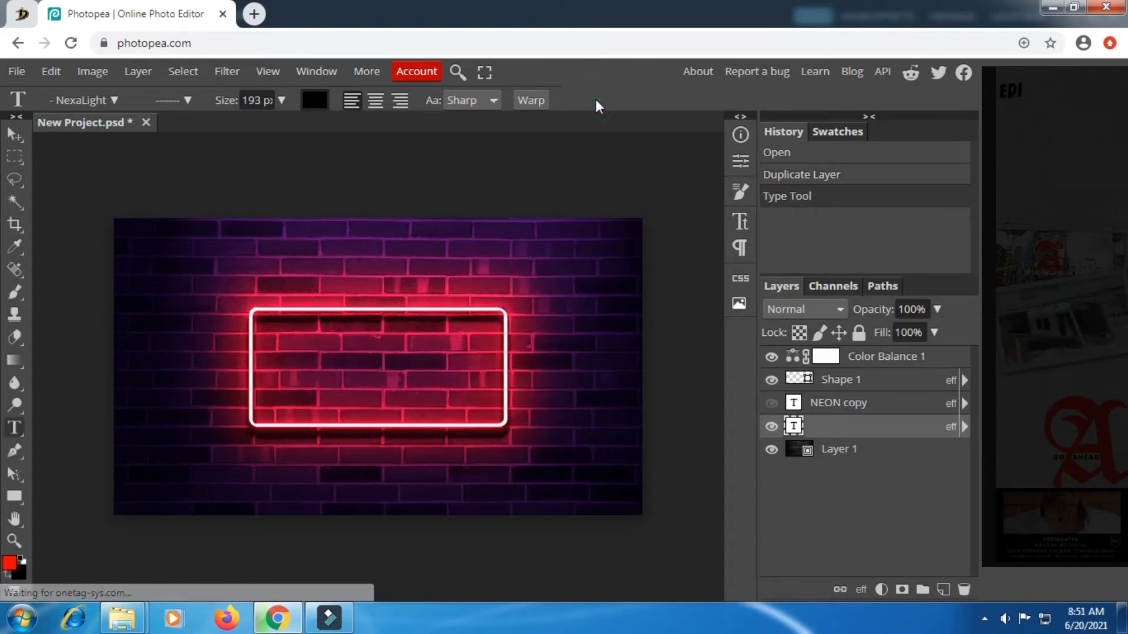
Step: Show the NEON copy layer and hide the empty text layer below it
{"action": "left_click", "coordinate": [847, 405]}
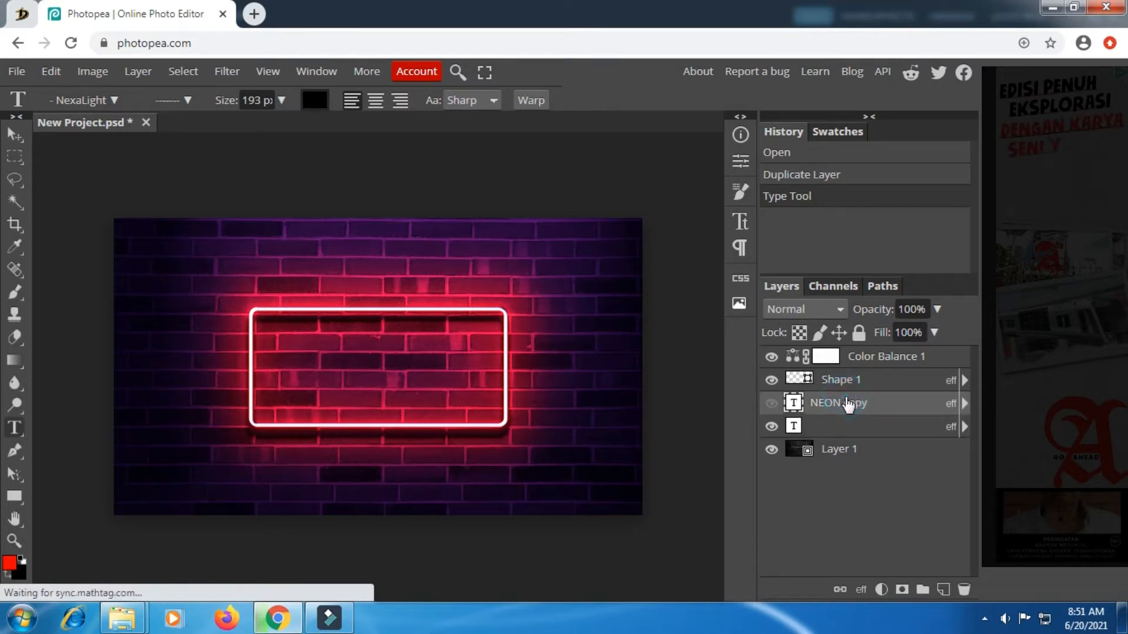
{"action": "left_click", "coordinate": [770, 404]}
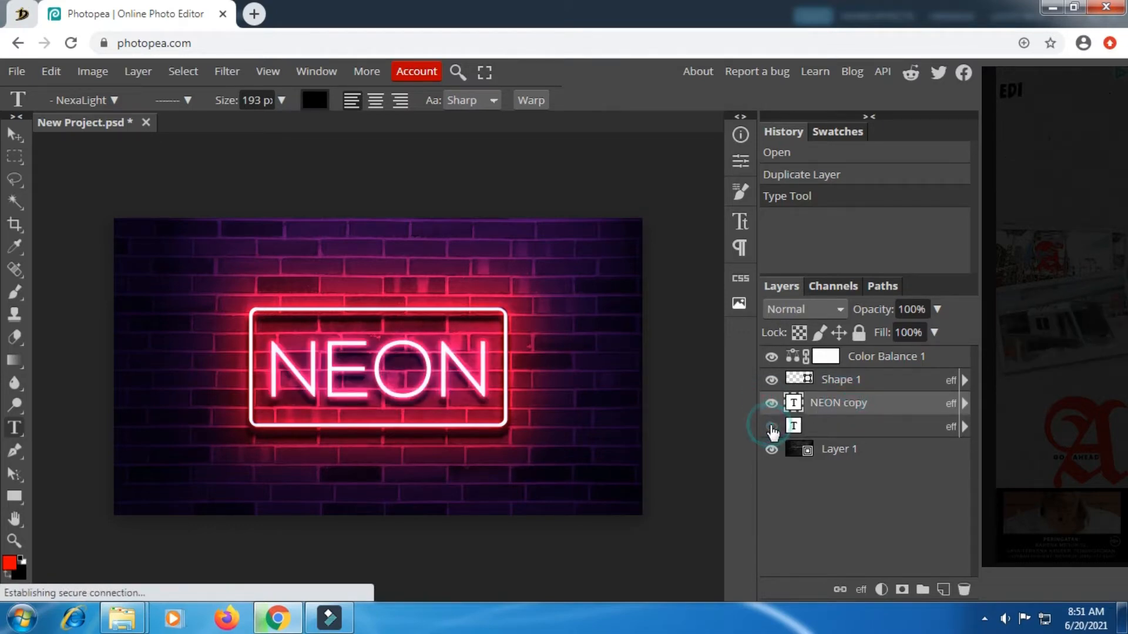
{"action": "left_click", "coordinate": [771, 428]}
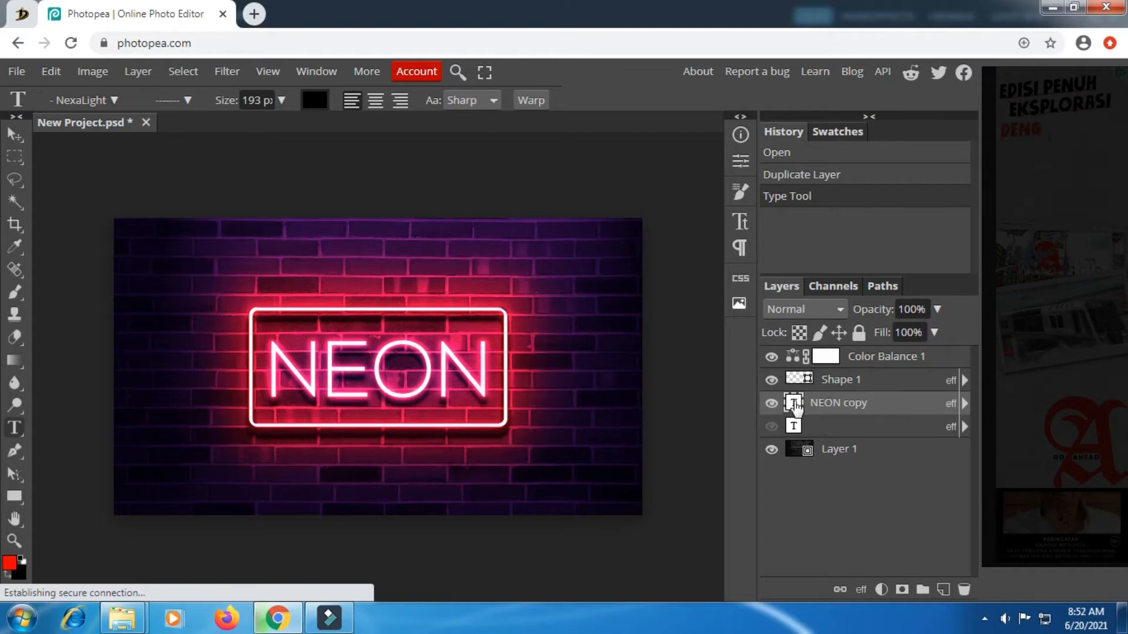
{"action": "left_click", "coordinate": [771, 404]}
{"action": "left_click", "coordinate": [771, 403]}
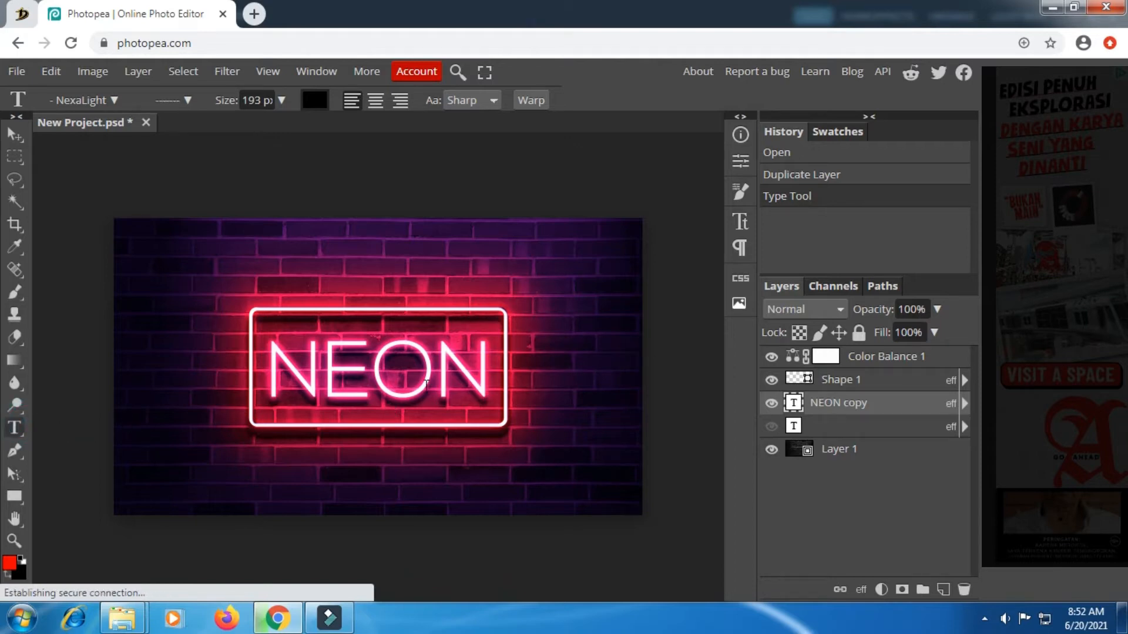
Step: Clear all the letters from the NEON copy text layer
{"action": "left_click", "coordinate": [483, 370]}
{"action": "key", "text": "BackSpace"}
{"action": "key", "text": "BackSpace"}
{"action": "key", "text": "BackSpace"}
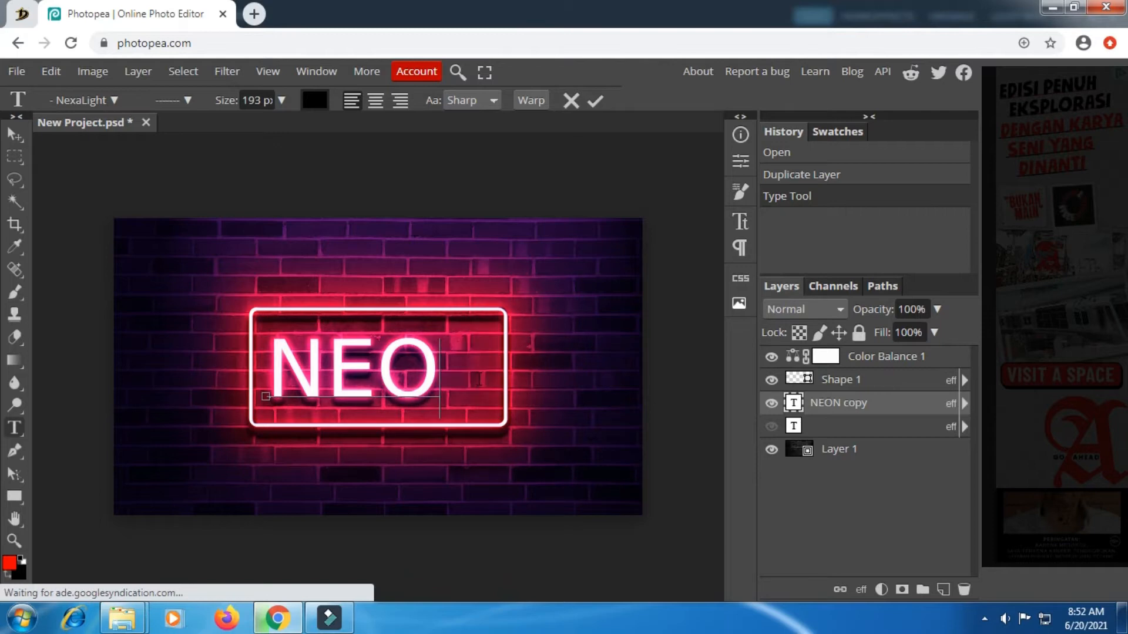
{"action": "key", "text": "BackSpace"}
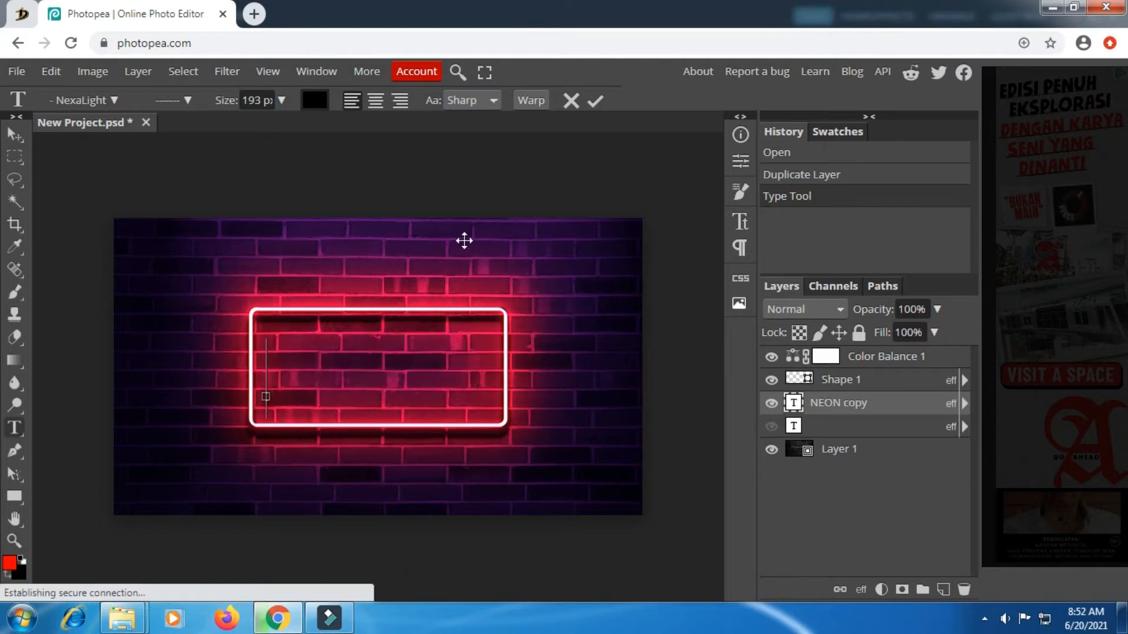
Step: Enter a right-aligned W in the cleared text layer and move it inside the right end of the neon frame
{"action": "left_click", "coordinate": [402, 109]}
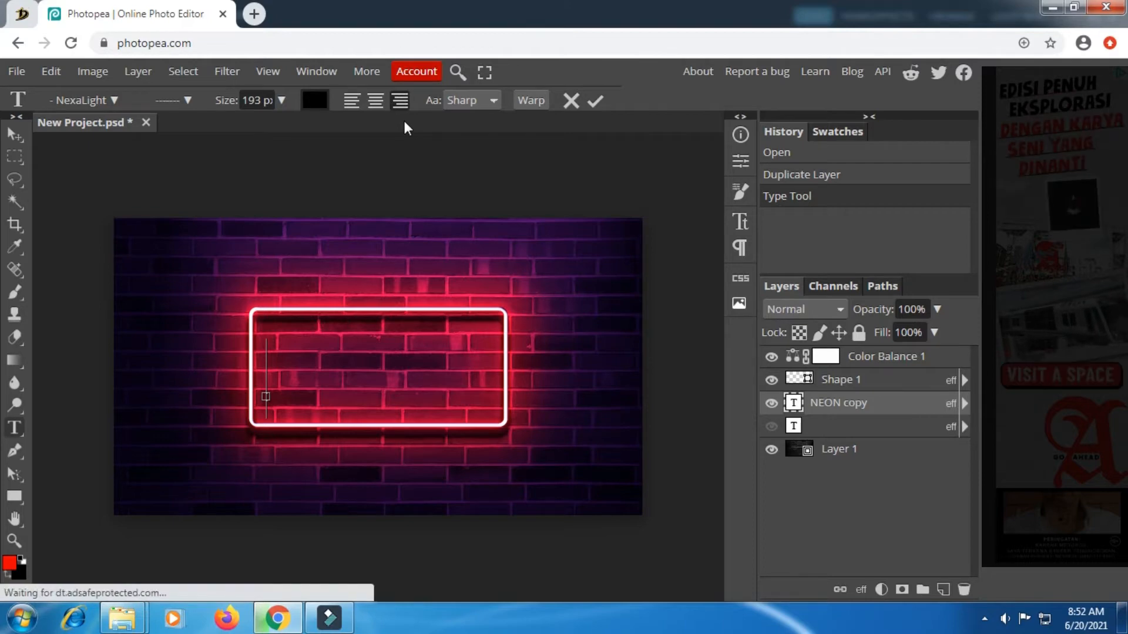
{"action": "type", "text": "W"}
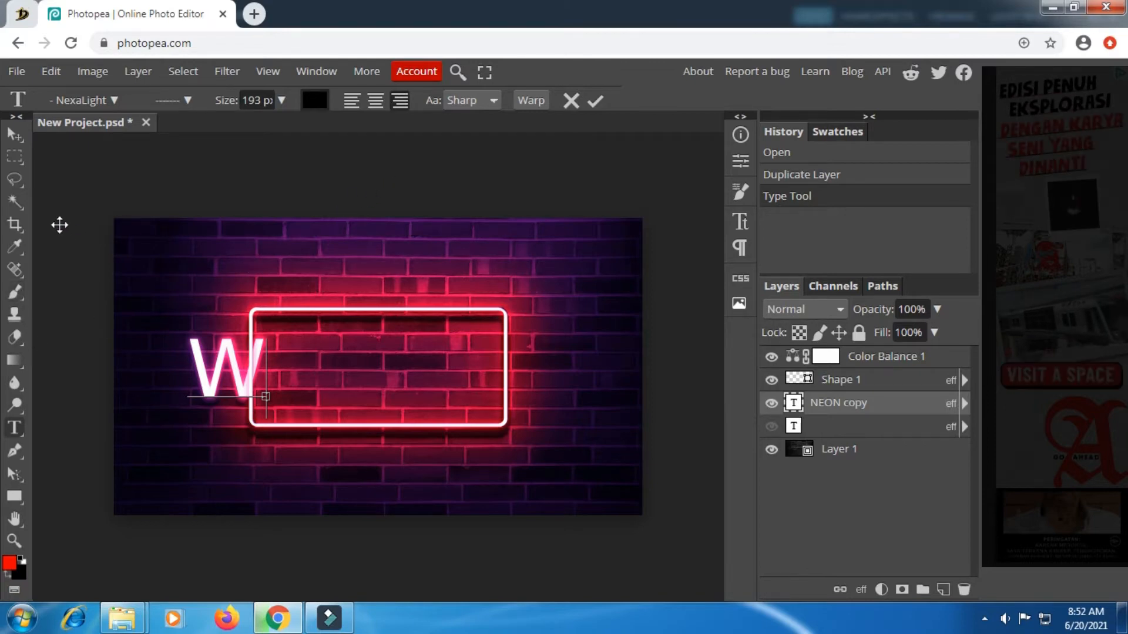
{"action": "left_click", "coordinate": [596, 101]}
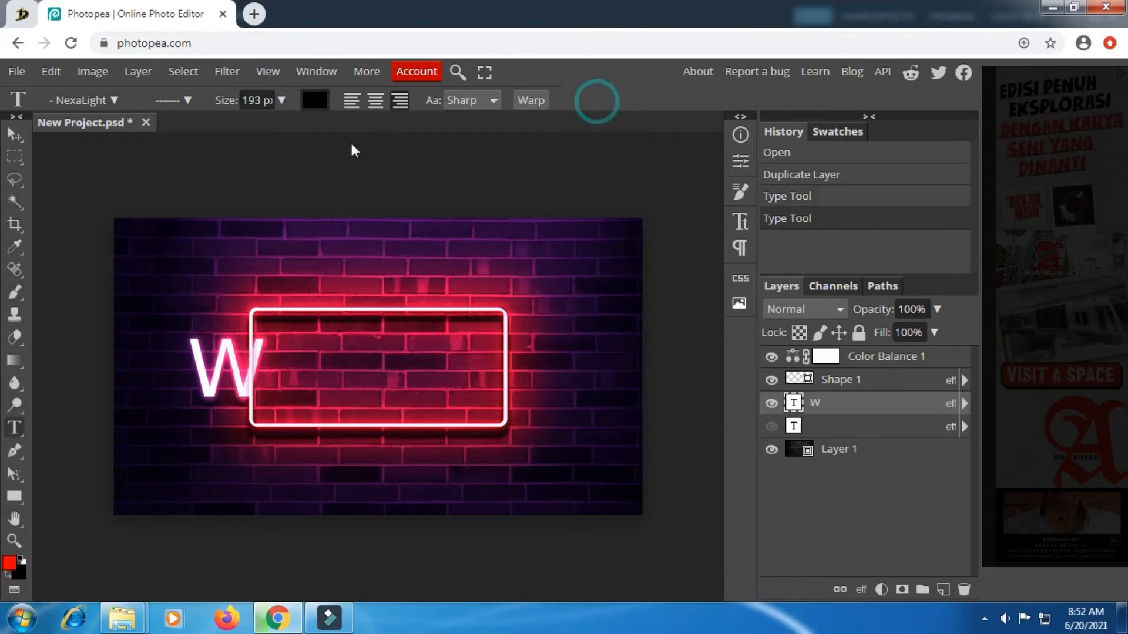
{"action": "left_click", "coordinate": [13, 135]}
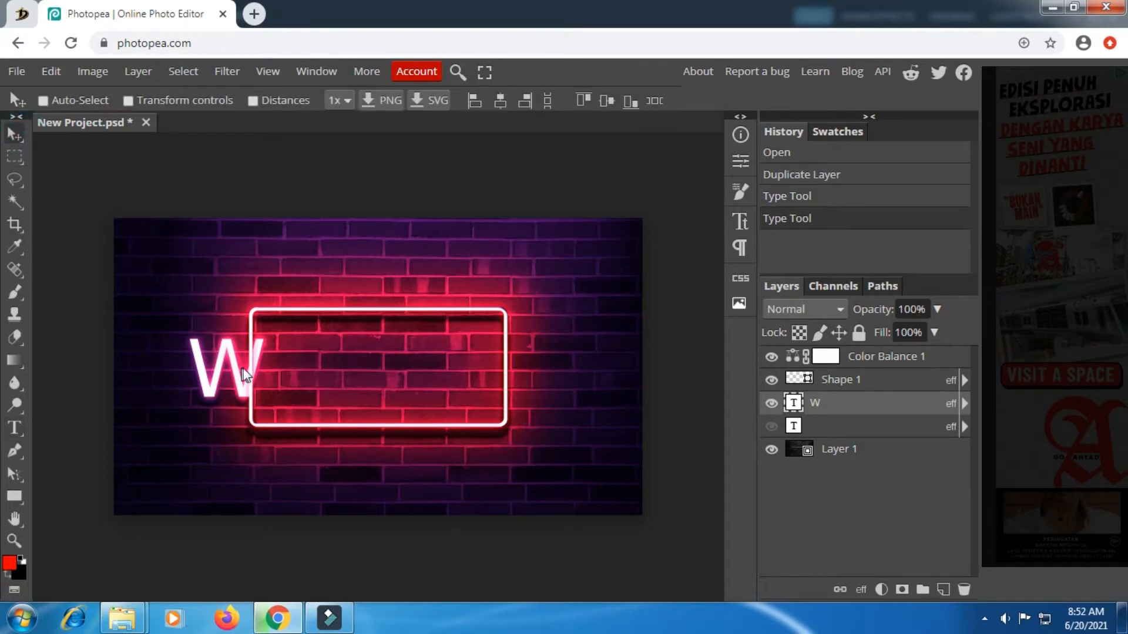
{"action": "left_click_drag", "start_coordinate": [245, 375], "coordinate": [480, 371]}
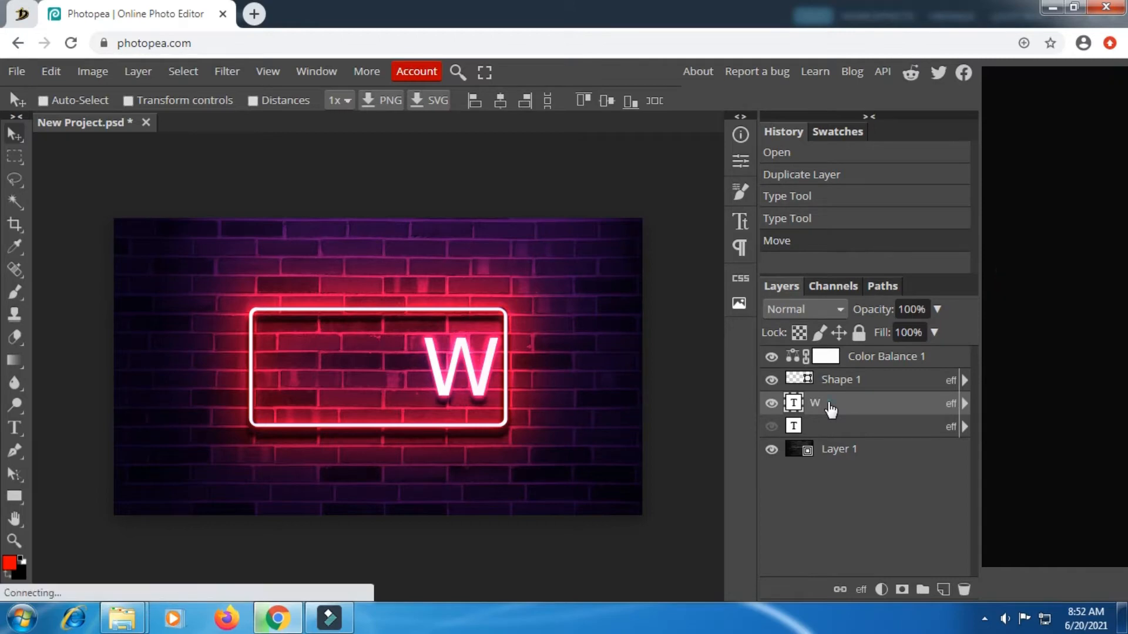
Step: Duplicate the W text layer and hide the original W layer
{"action": "right_click", "coordinate": [830, 410]}
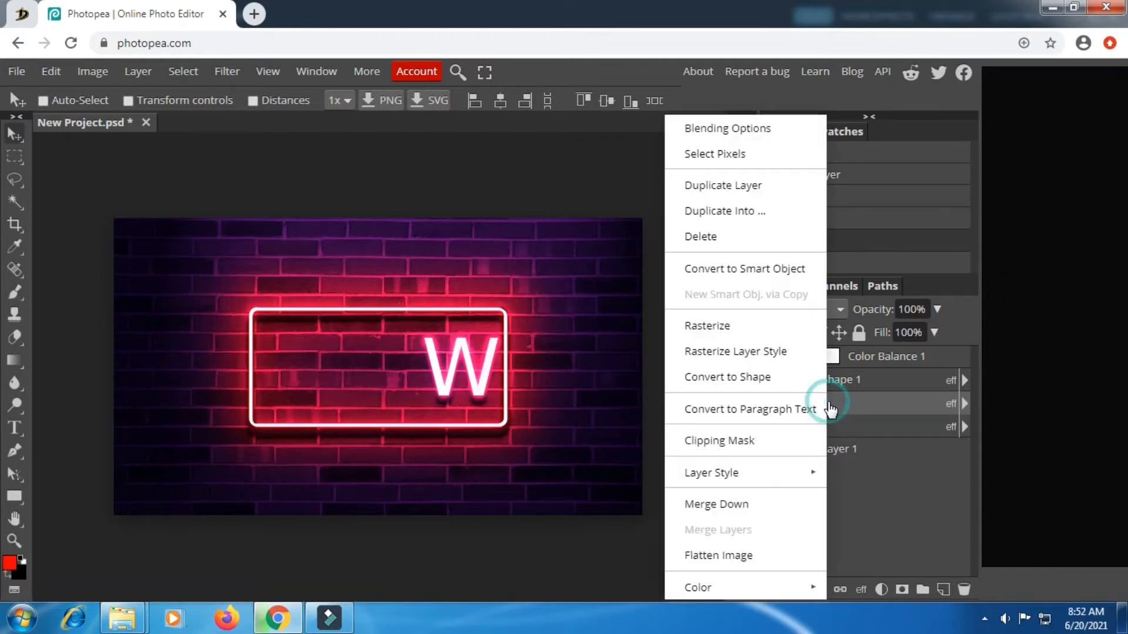
{"action": "left_click", "coordinate": [721, 185]}
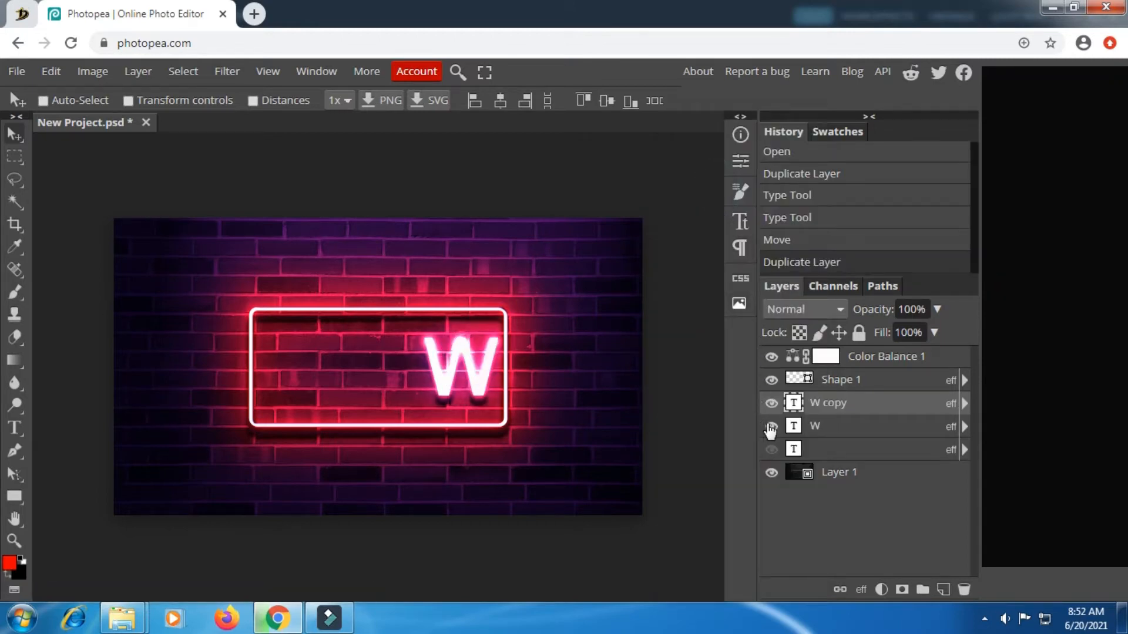
{"action": "left_click", "coordinate": [770, 427]}
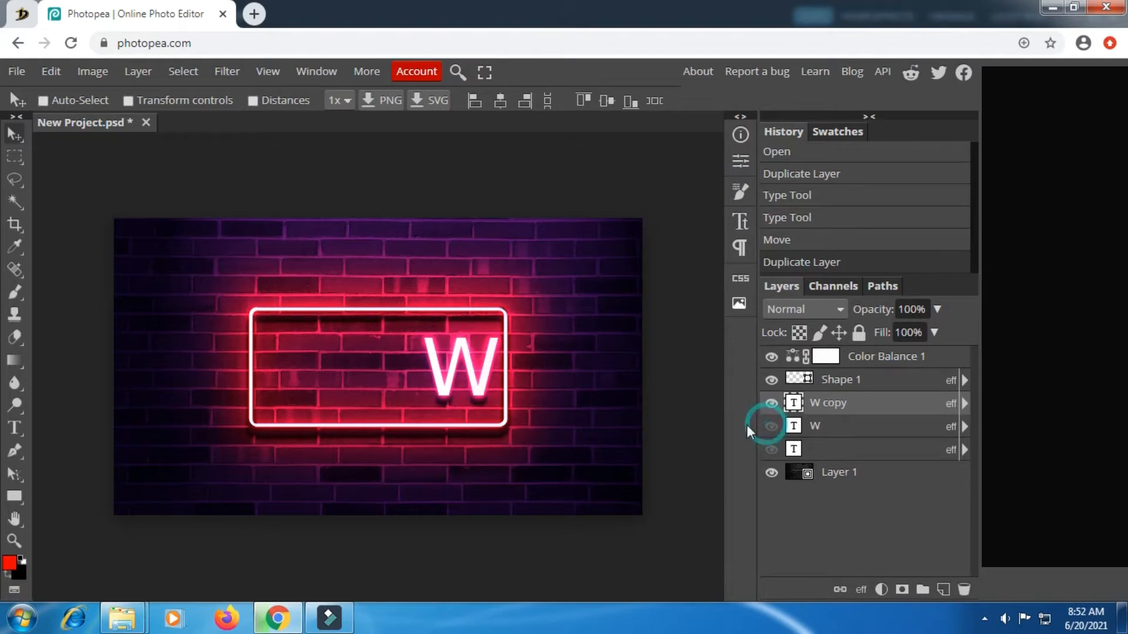
Step: Extend the text of the W copy layer to WE
{"action": "left_click", "coordinate": [15, 428]}
{"action": "left_click", "coordinate": [490, 365]}
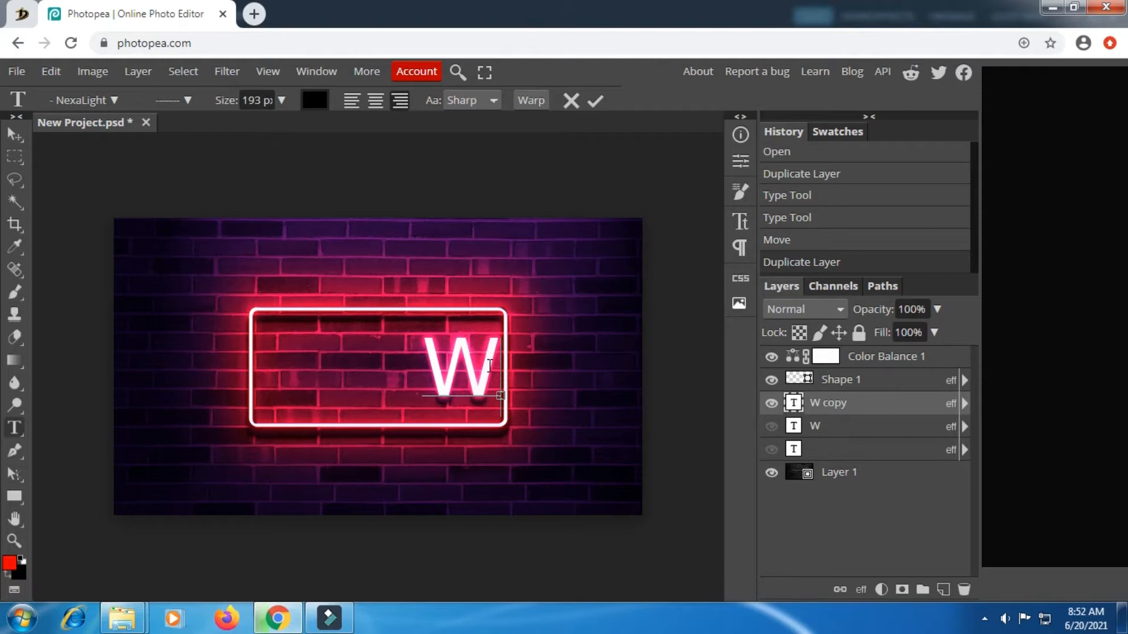
{"action": "type", "text": "E"}
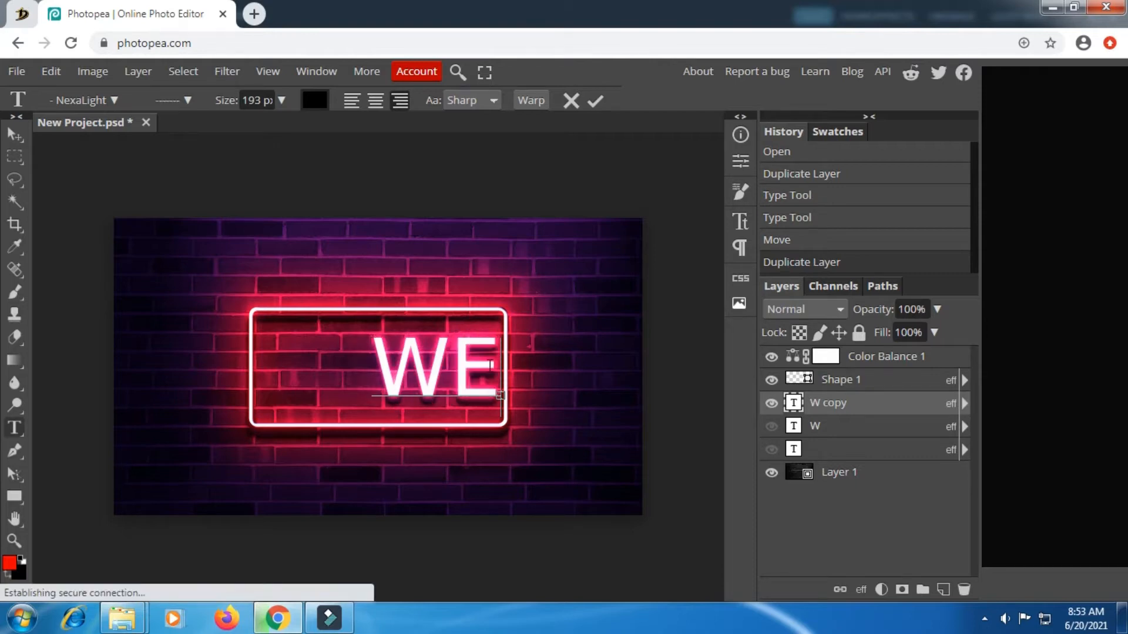
{"action": "left_click", "coordinate": [595, 101]}
Step: Duplicate the WE text layer and hide the original WE layer
{"action": "right_click", "coordinate": [846, 403]}
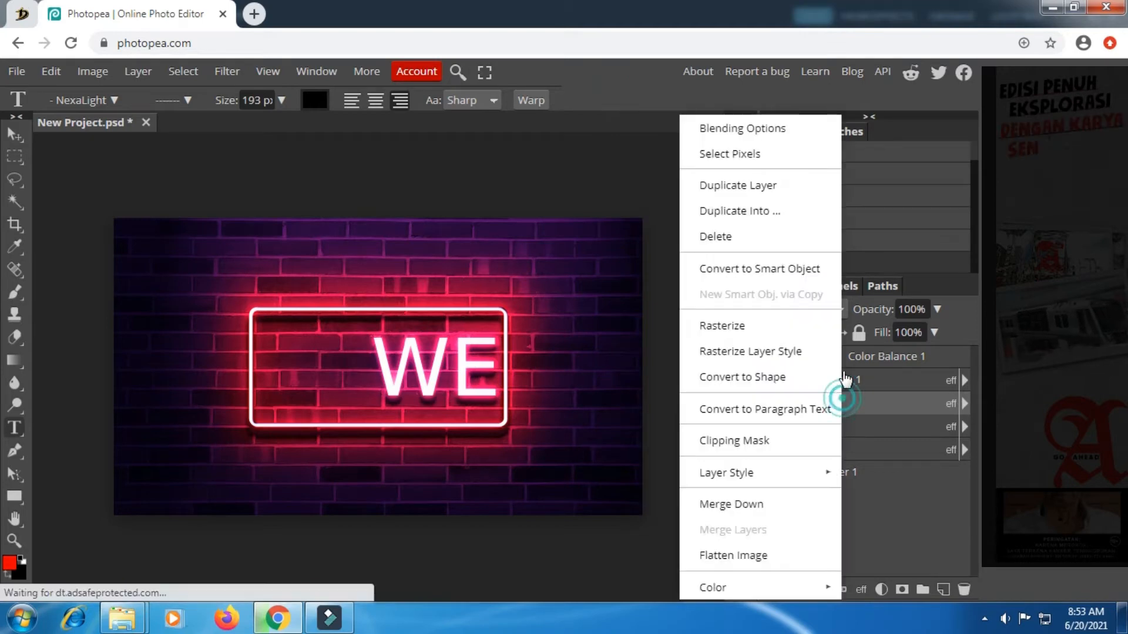
{"action": "left_click", "coordinate": [765, 187]}
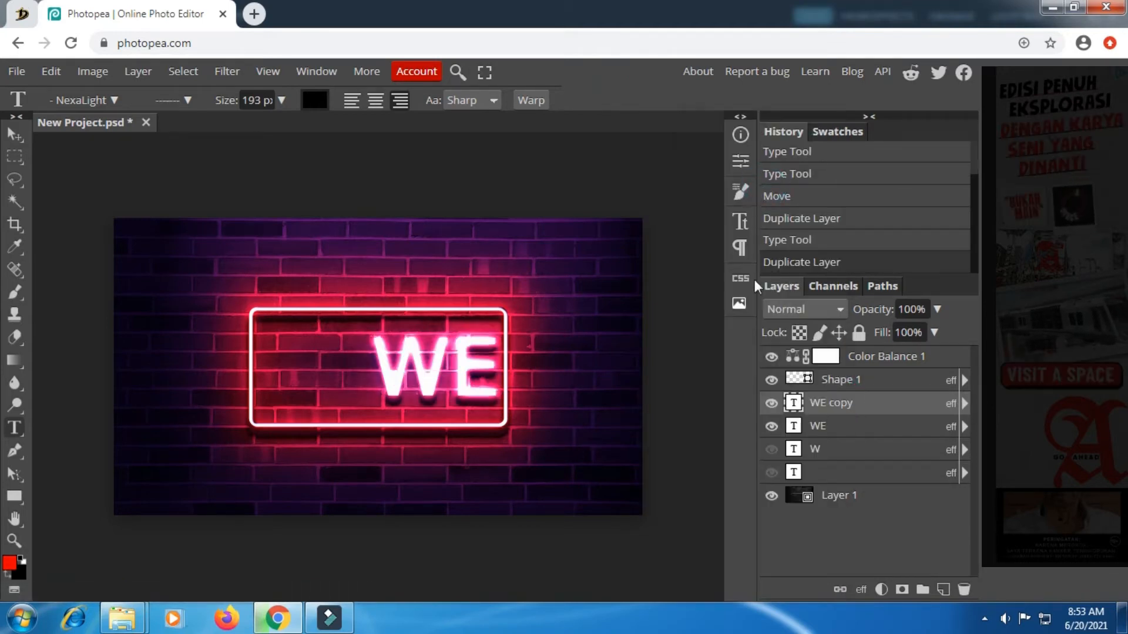
{"action": "left_click", "coordinate": [770, 426]}
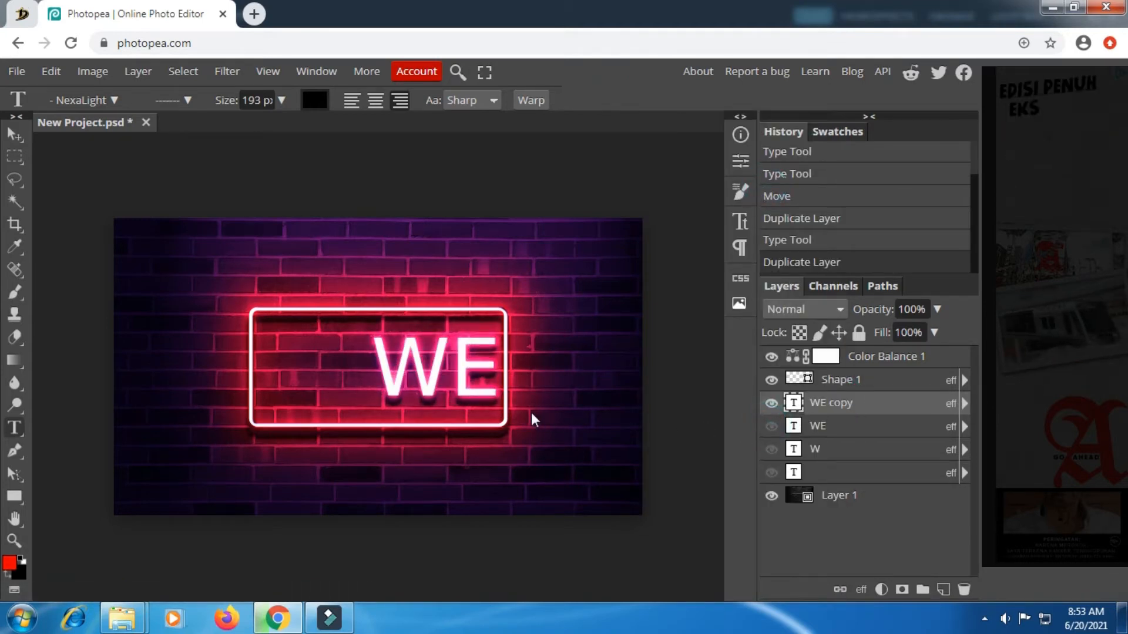
Step: Extend the text of the WE copy layer to WEL
{"action": "left_click", "coordinate": [492, 364]}
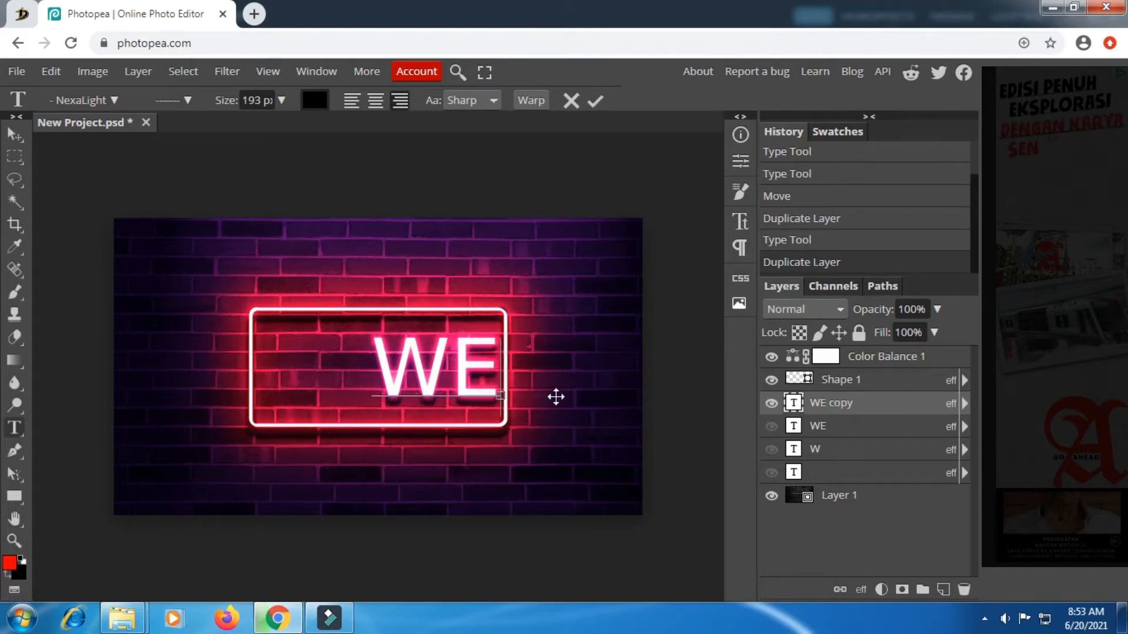
{"action": "type", "text": "L"}
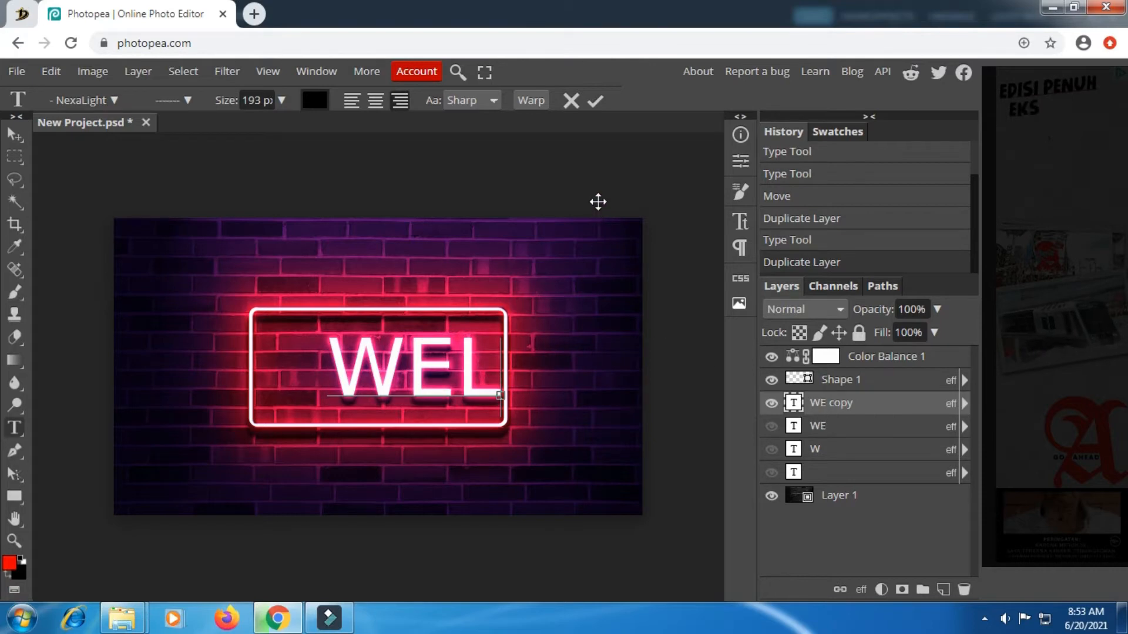
{"action": "left_click", "coordinate": [595, 101]}
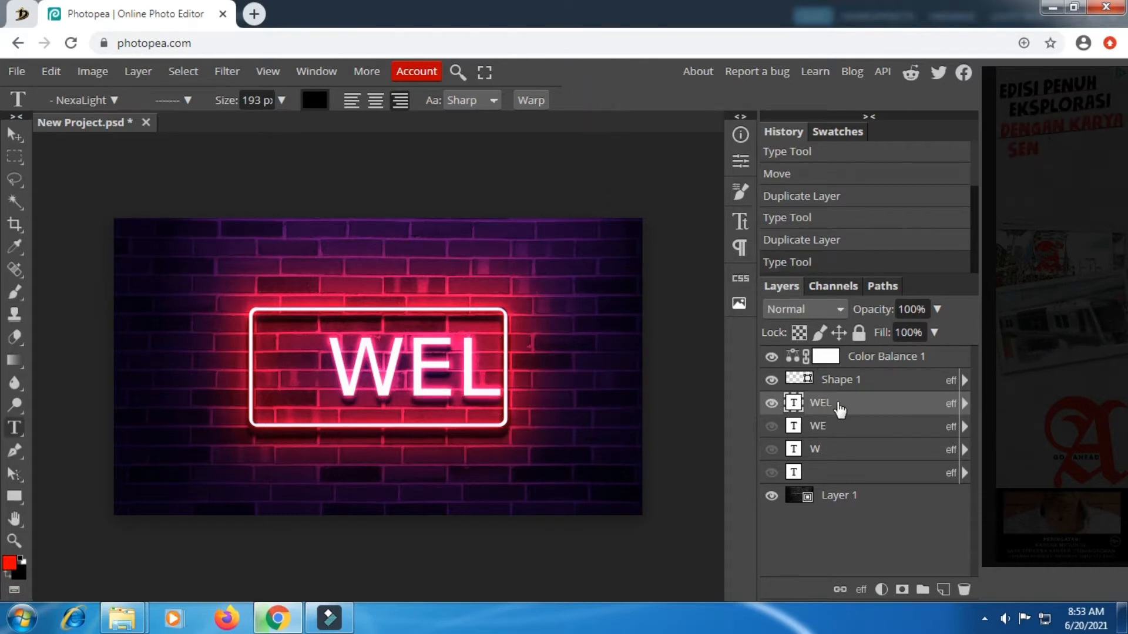
Step: Duplicate the WEL text layer, hide the original, and extend the copy's text to WELL
{"action": "right_click", "coordinate": [840, 410]}
{"action": "left_click", "coordinate": [757, 187]}
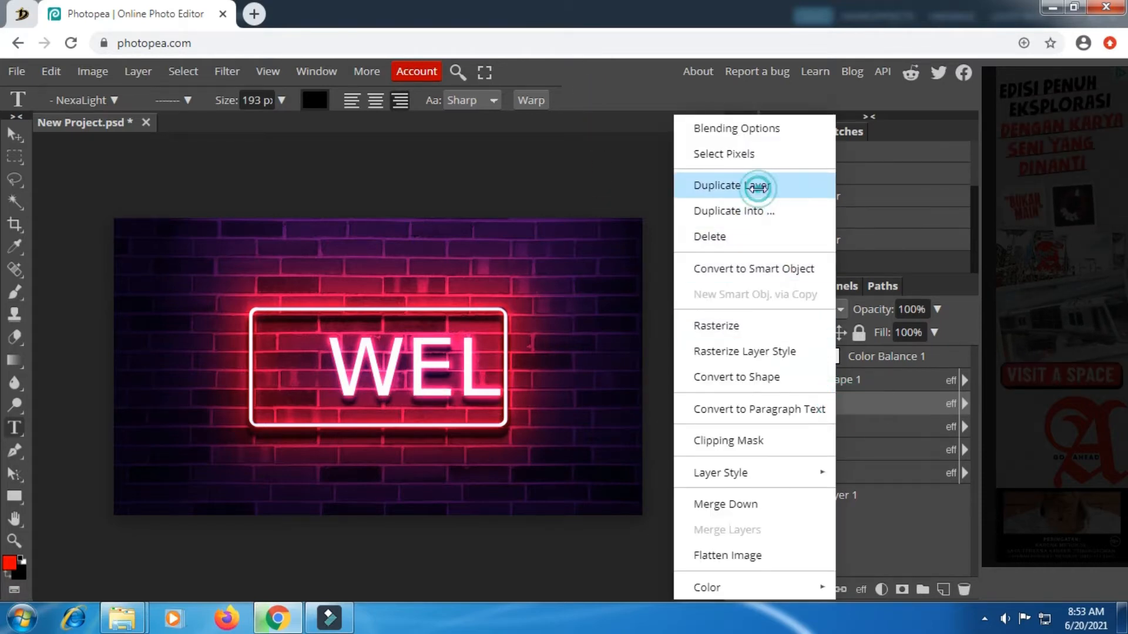
{"action": "left_click", "coordinate": [771, 426]}
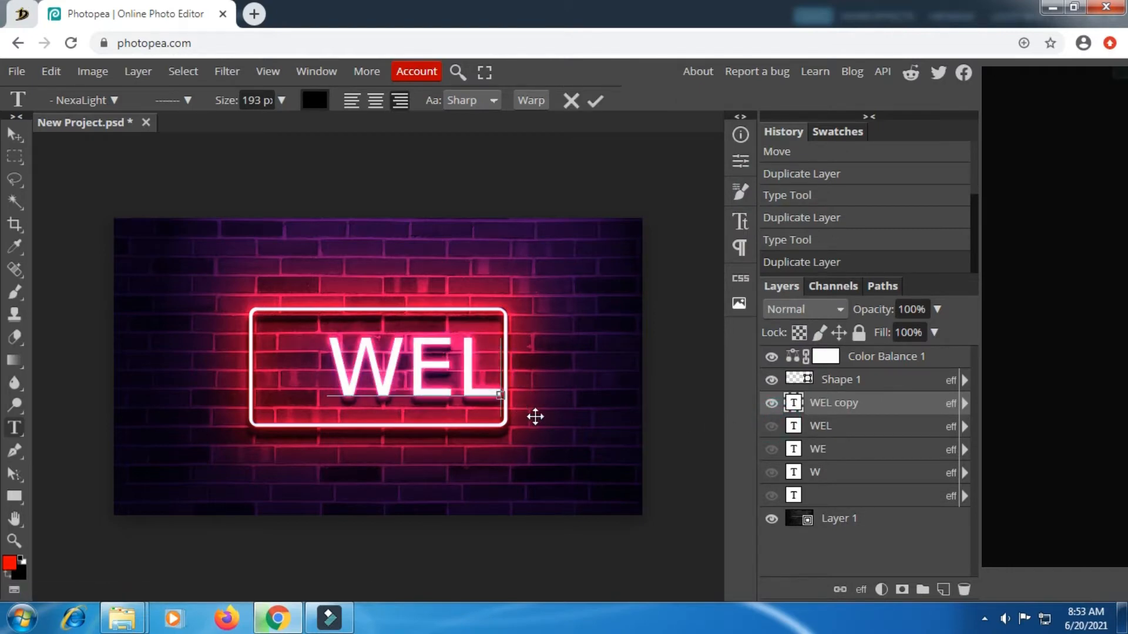
{"action": "type", "text": "L"}
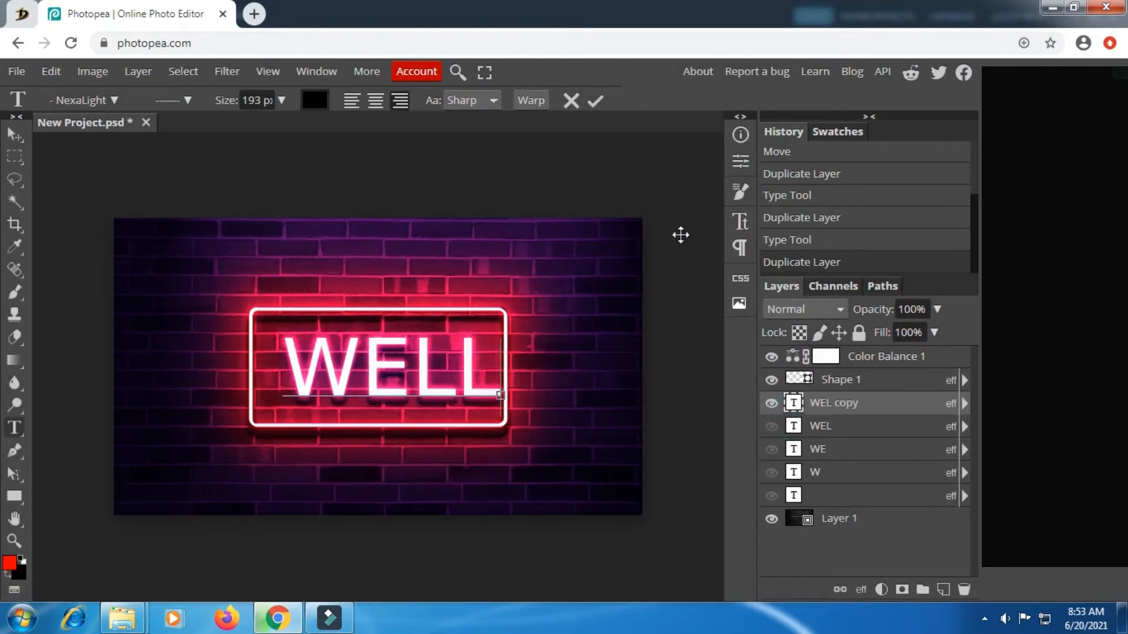
{"action": "left_click", "coordinate": [594, 101]}
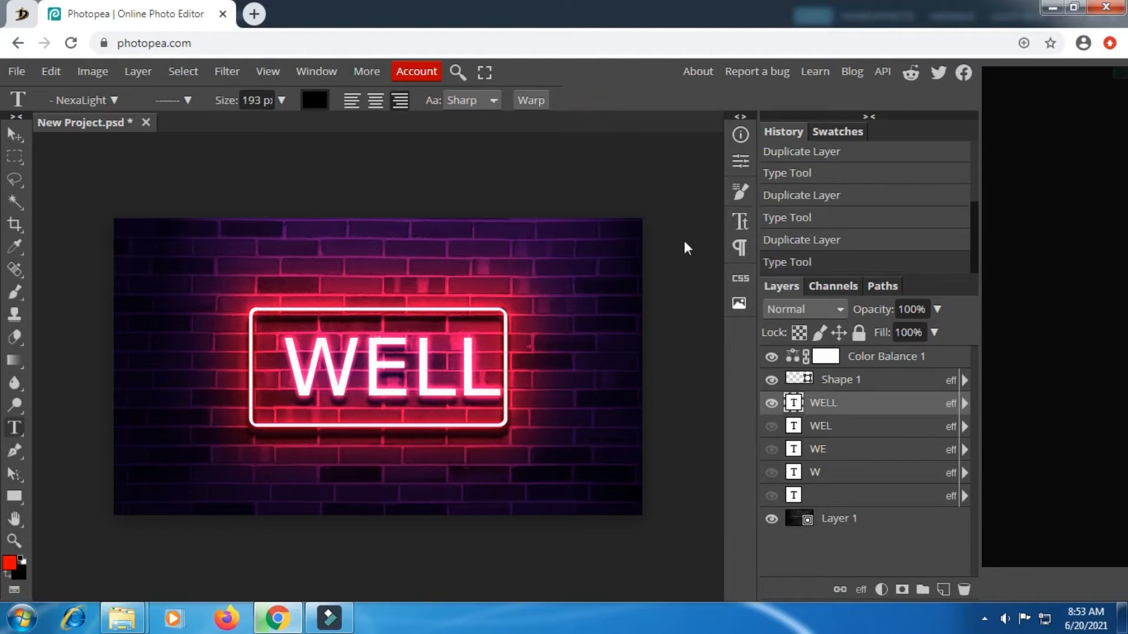
Step: Duplicate the WELL text layer, hide the original, and extend the copy's text to WELLC
{"action": "right_click", "coordinate": [812, 408]}
{"action": "left_click", "coordinate": [742, 186]}
{"action": "left_click", "coordinate": [771, 425]}
{"action": "left_click", "coordinate": [489, 370]}
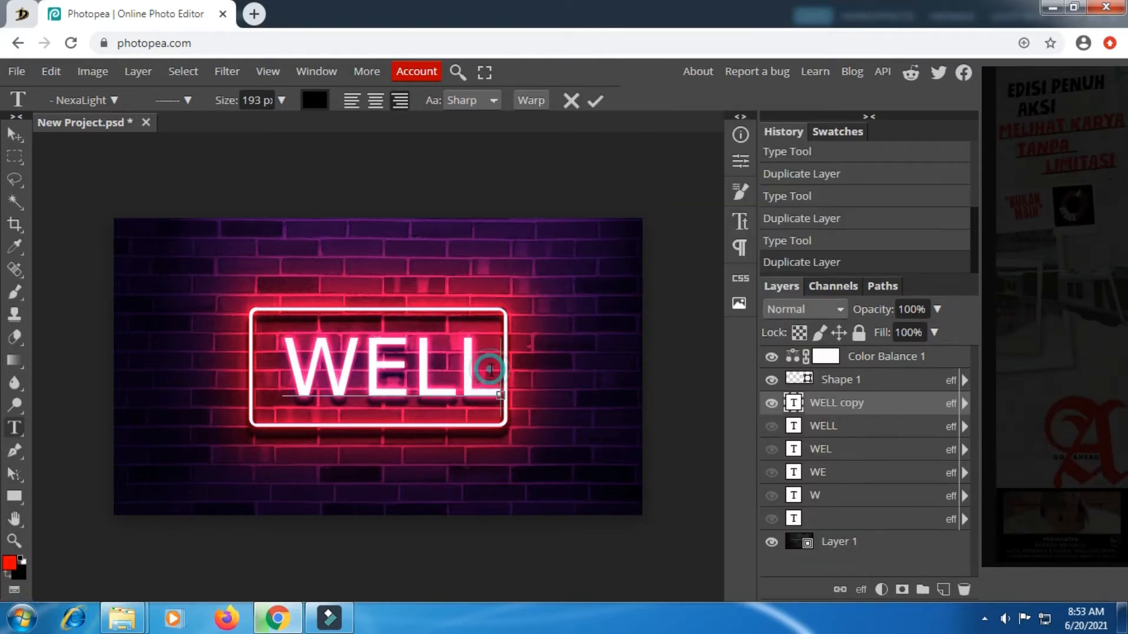
{"action": "type", "text": "C"}
{"action": "left_click", "coordinate": [595, 101]}
Step: Duplicate the WELLC text layer, hide the original, and extend the copy's text to WELLCO
{"action": "right_click", "coordinate": [816, 403]}
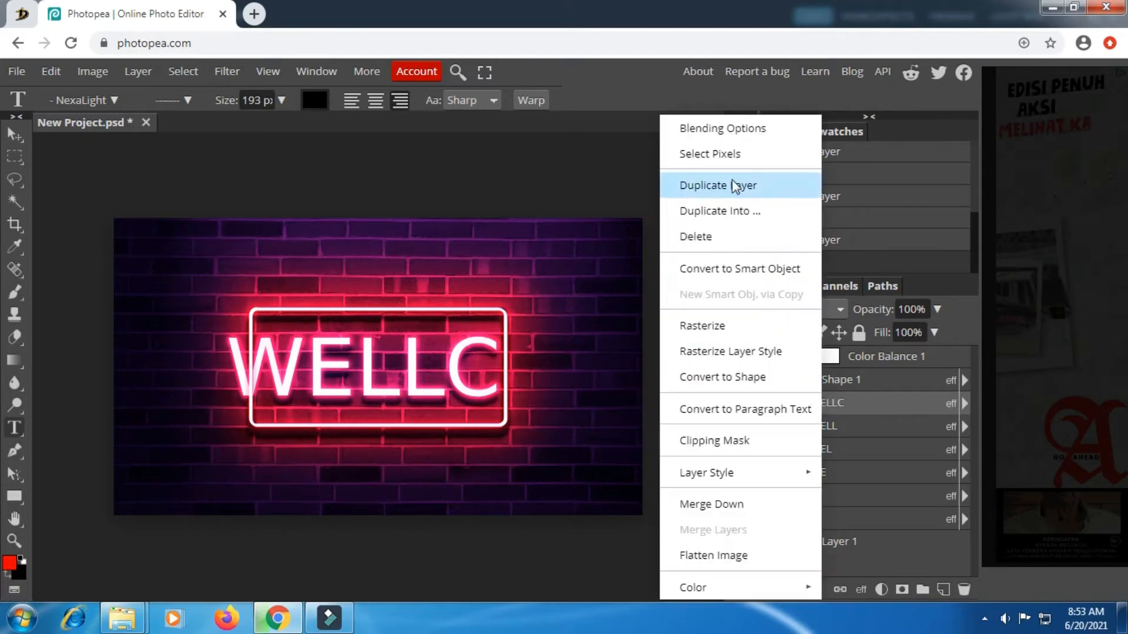
{"action": "left_click", "coordinate": [734, 187]}
{"action": "left_click", "coordinate": [771, 426]}
{"action": "left_click", "coordinate": [504, 368]}
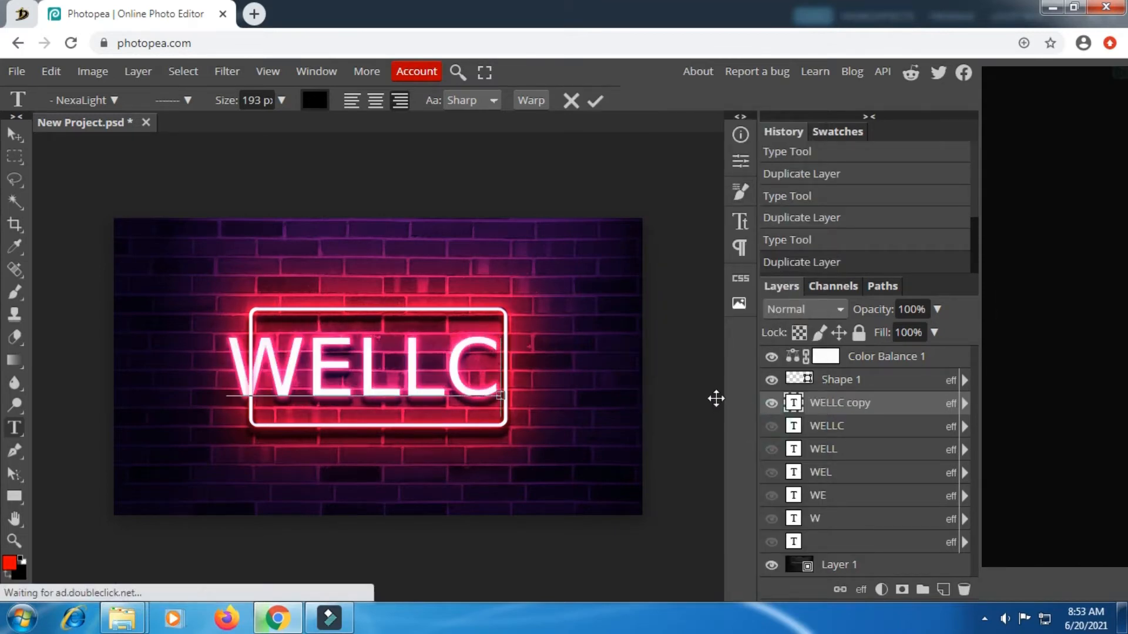
{"action": "type", "text": "O"}
{"action": "left_click", "coordinate": [594, 101]}
Step: Duplicate the WELLCO text layer, hide the original, and extend the copy's text to WELLCOM
{"action": "right_click", "coordinate": [816, 403]}
{"action": "left_click", "coordinate": [734, 187]}
{"action": "left_click", "coordinate": [771, 426]}
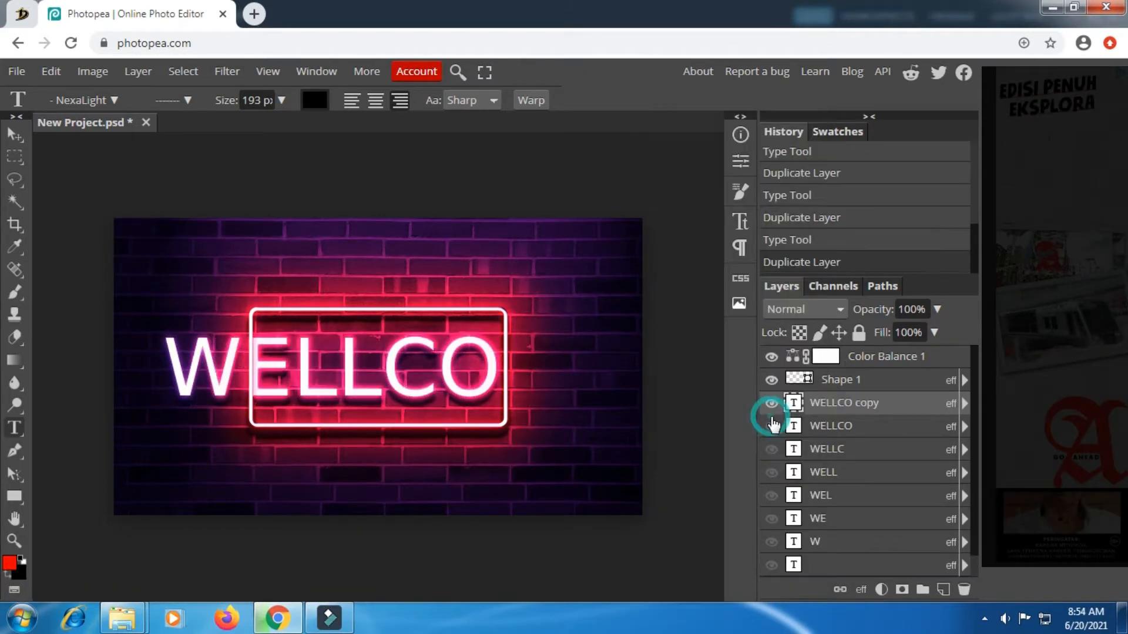
{"action": "left_click", "coordinate": [498, 366]}
{"action": "type", "text": "M"}
{"action": "left_click", "coordinate": [594, 101]}
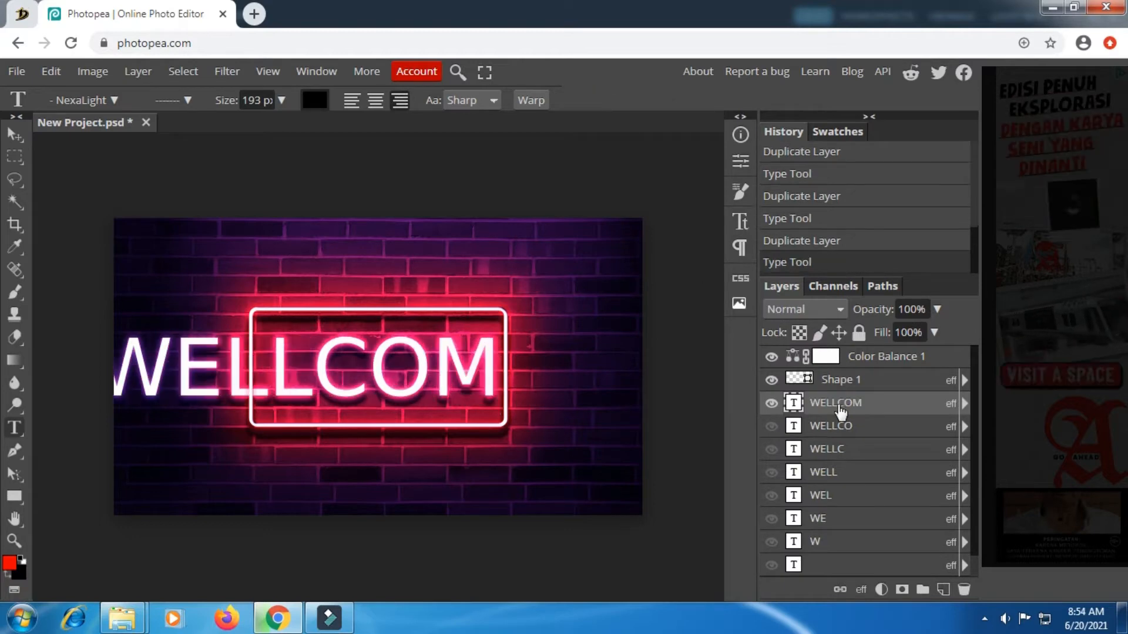
Step: Duplicate the WELLCOM text layer, hide the original, and extend the copy's text to WELLCOME
{"action": "right_click", "coordinate": [840, 411]}
{"action": "left_click", "coordinate": [740, 182]}
{"action": "left_click", "coordinate": [772, 426]}
{"action": "left_click", "coordinate": [500, 363]}
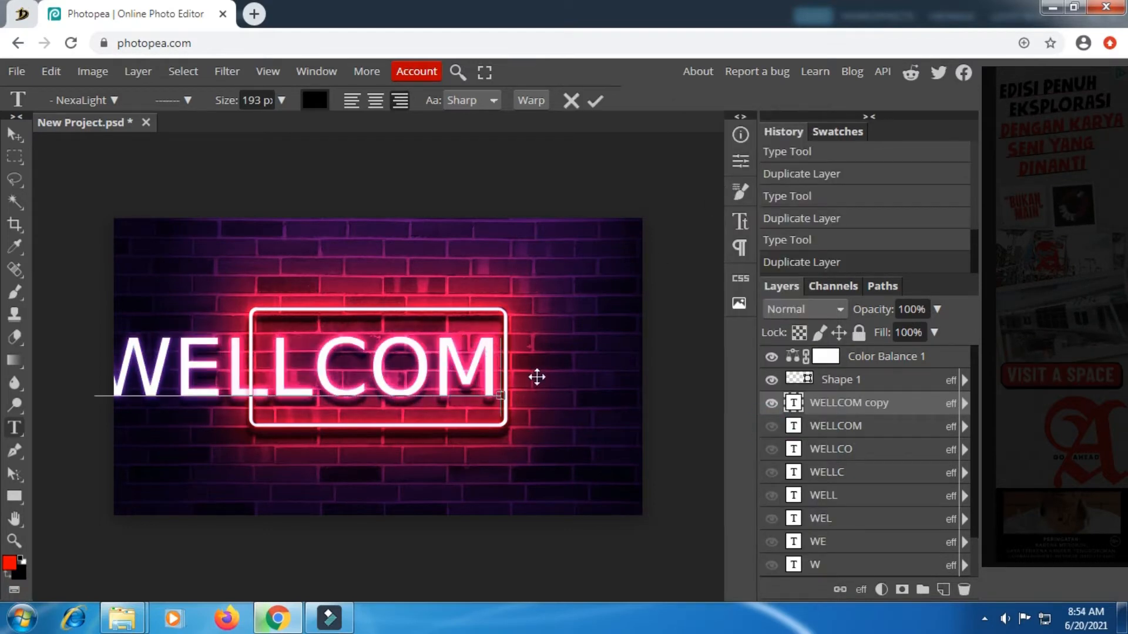
{"action": "type", "text": "E"}
{"action": "left_click", "coordinate": [594, 101]}
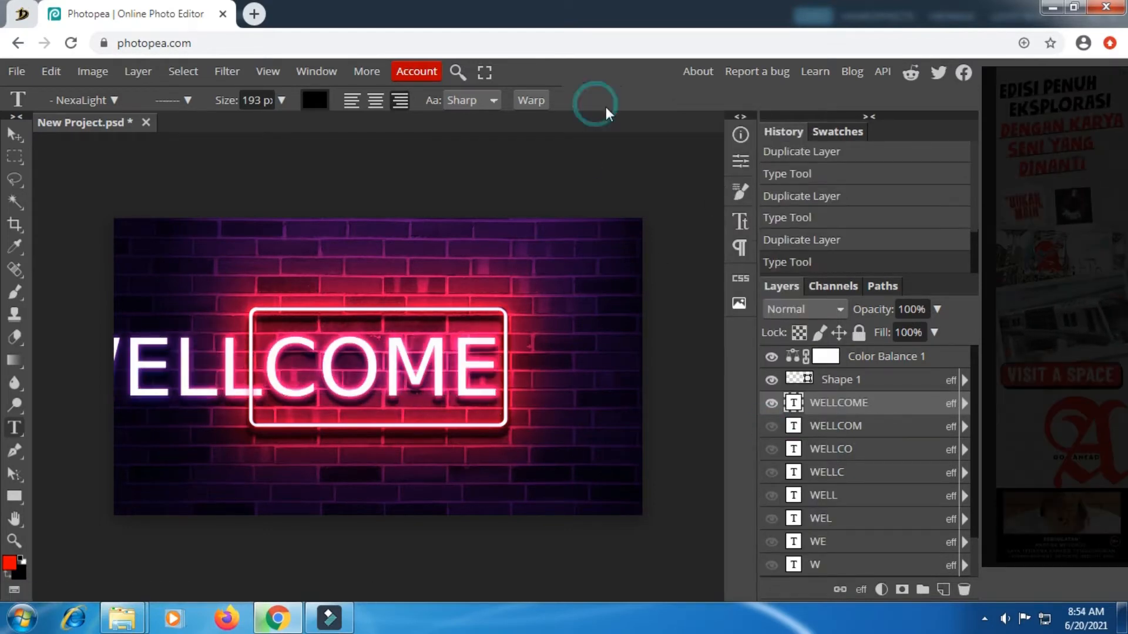
Step: Duplicate the WELLCOME text layer, hide the original, and append trailing space to the copy so the W slides off the canvas
{"action": "right_click", "coordinate": [848, 403]}
{"action": "left_click", "coordinate": [724, 185]}
{"action": "left_click", "coordinate": [771, 426]}
{"action": "left_click", "coordinate": [500, 394]}
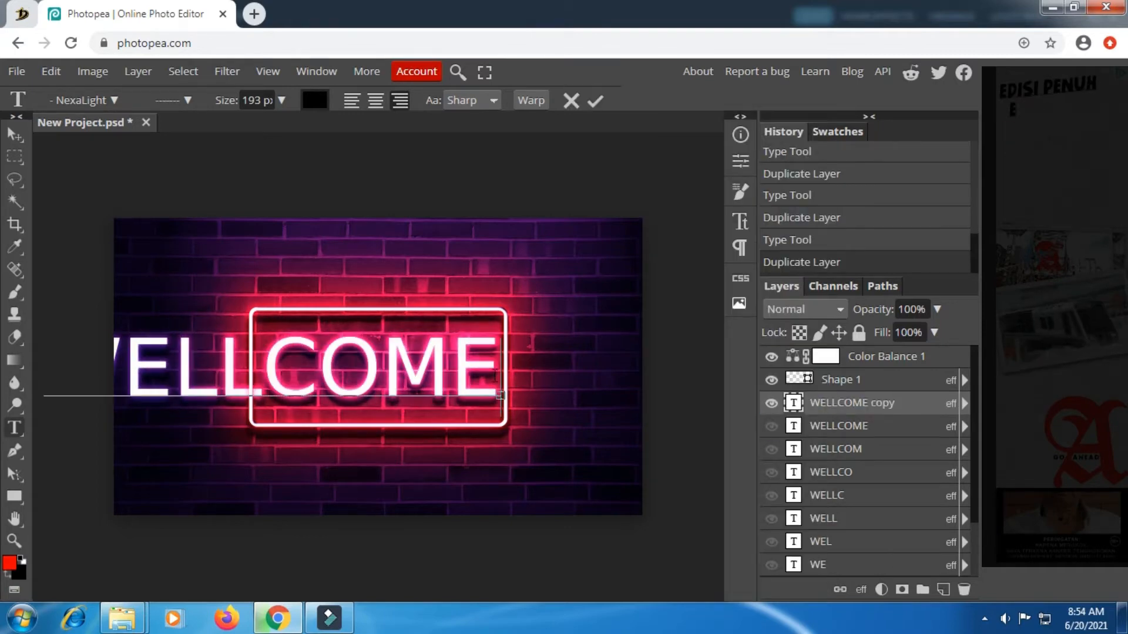
{"action": "left_click", "coordinate": [595, 101]}
Step: Duplicate the shifted WELLCOME layer, hide its original, and add more trailing space so the first E is partly off the canvas
{"action": "right_click", "coordinate": [824, 404]}
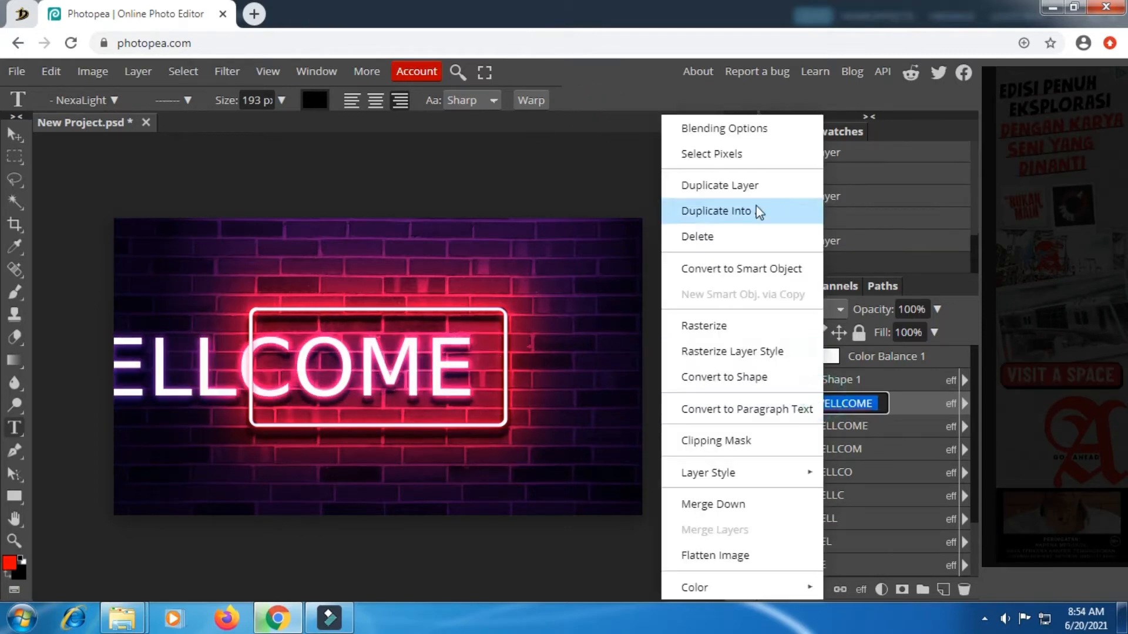
{"action": "left_click", "coordinate": [744, 184]}
{"action": "left_click", "coordinate": [776, 425]}
{"action": "left_click", "coordinate": [501, 394]}
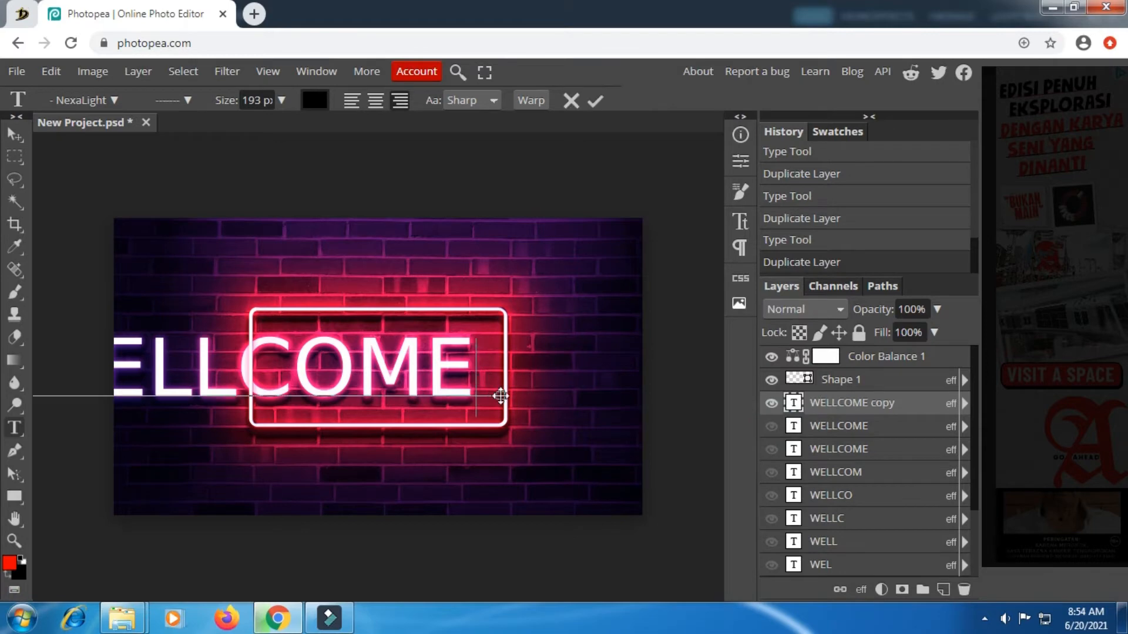
{"action": "left_click", "coordinate": [827, 433]}
Step: Duplicate the newest WELLCOME layer, hide its original, and delete the stray empty text layer above the copy
{"action": "right_click", "coordinate": [825, 405]}
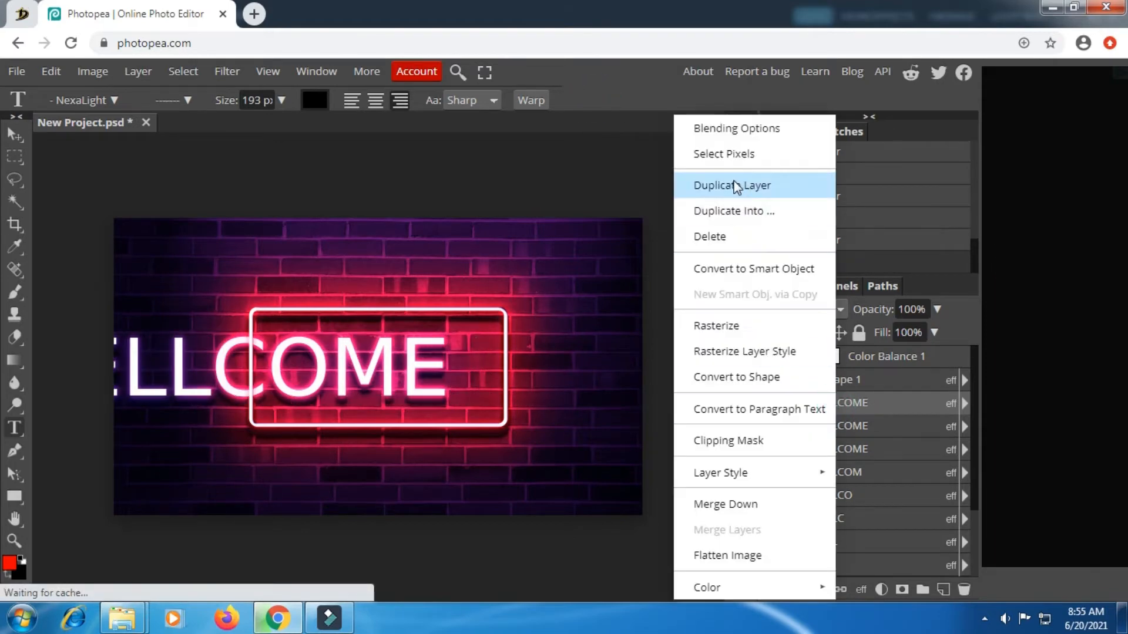
{"action": "left_click", "coordinate": [723, 183]}
{"action": "left_click", "coordinate": [770, 427]}
{"action": "left_click", "coordinate": [455, 375]}
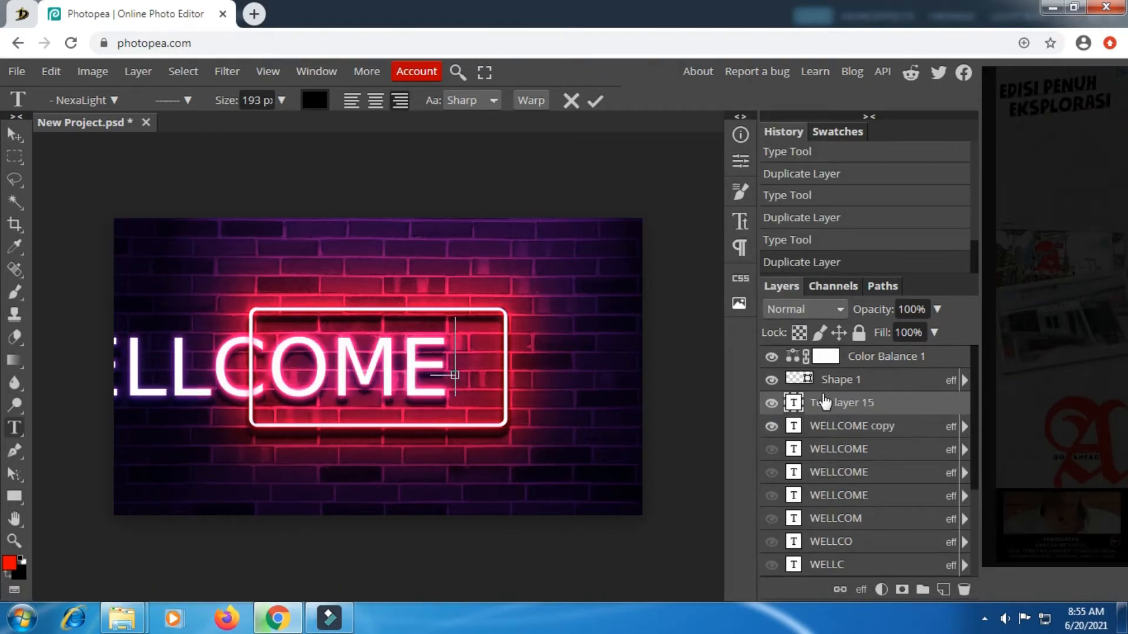
{"action": "left_click", "coordinate": [964, 589]}
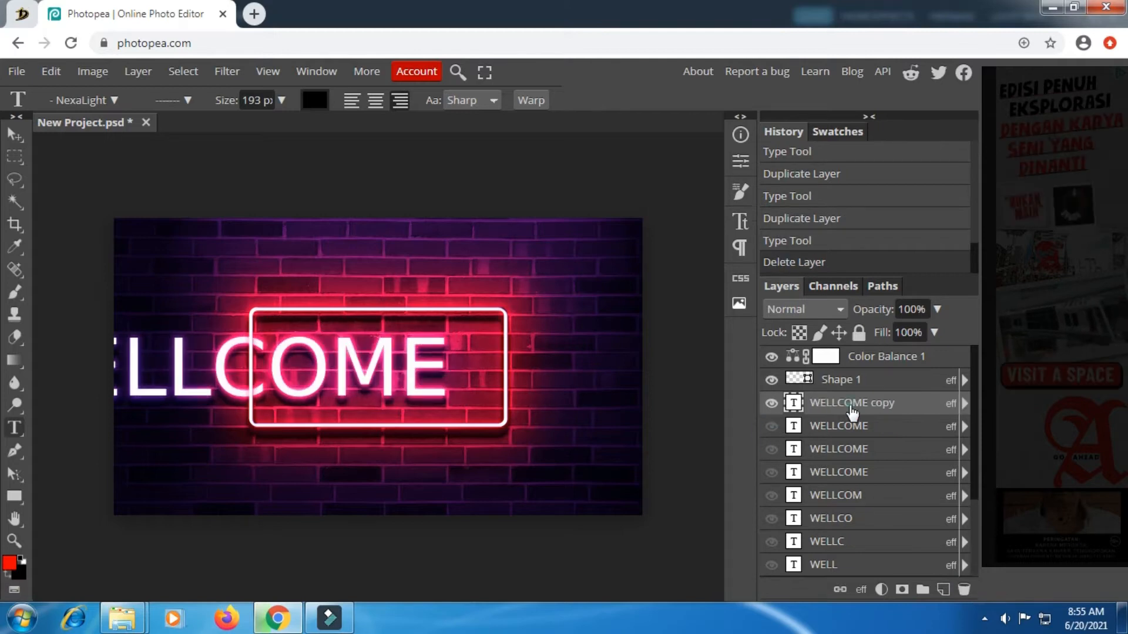
Step: Duplicate the WELLCOME copy layer, hide the layers beneath, and add trailing space to the new copy so only LLCOME stays on the canvas
{"action": "right_click", "coordinate": [834, 403]}
{"action": "left_click", "coordinate": [772, 187]}
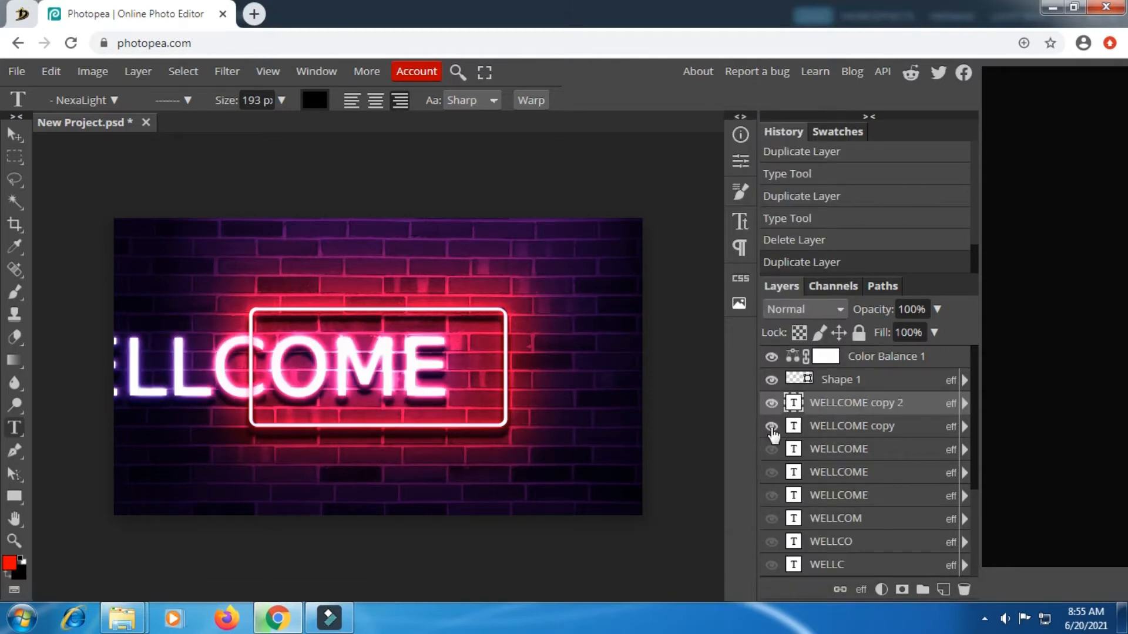
{"action": "left_click", "coordinate": [772, 449]}
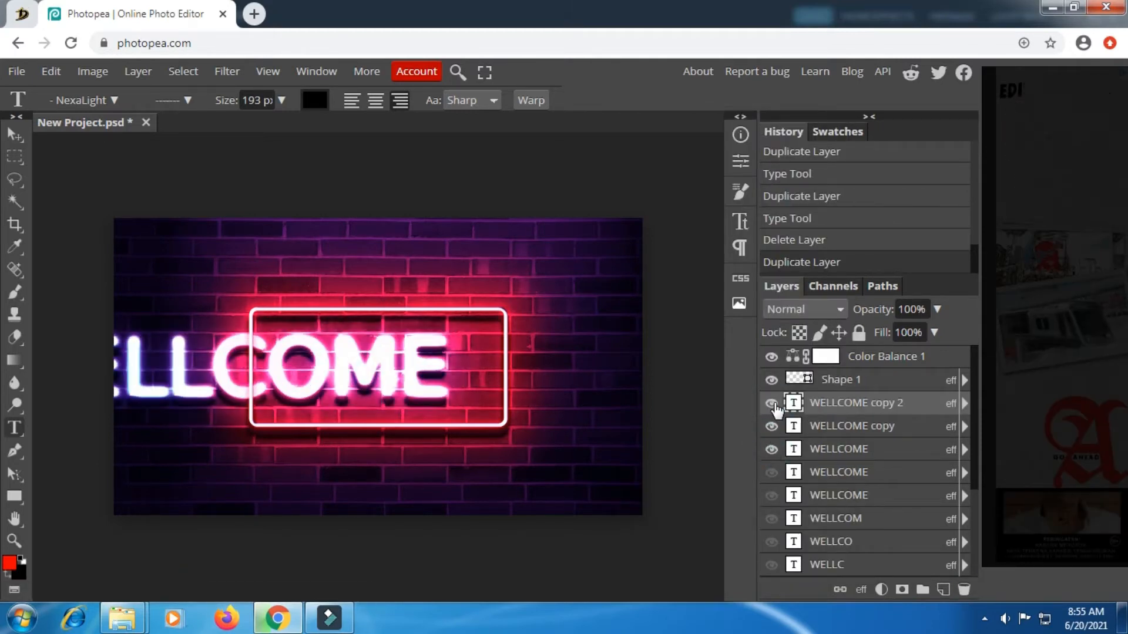
{"action": "left_click", "coordinate": [772, 426]}
{"action": "left_click", "coordinate": [772, 449]}
{"action": "left_click", "coordinate": [484, 387]}
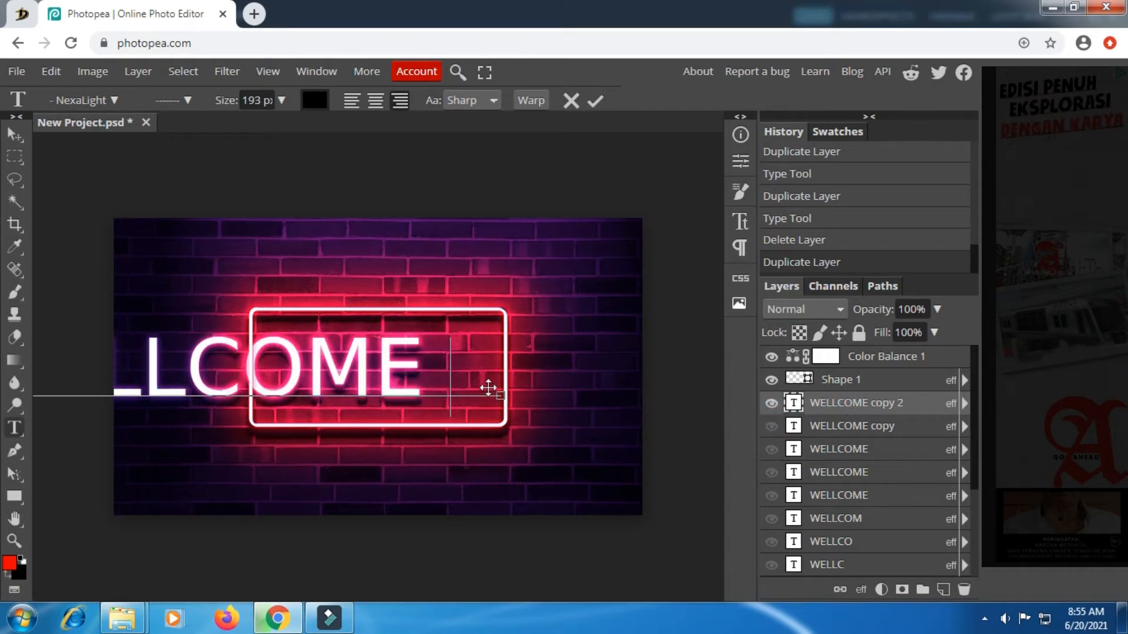
{"action": "left_click", "coordinate": [595, 101]}
Step: Duplicate the topmost WELLCOME layer, hide its original, and add trailing space so the first L is almost off the canvas
{"action": "right_click", "coordinate": [863, 424]}
{"action": "left_click", "coordinate": [737, 234]}
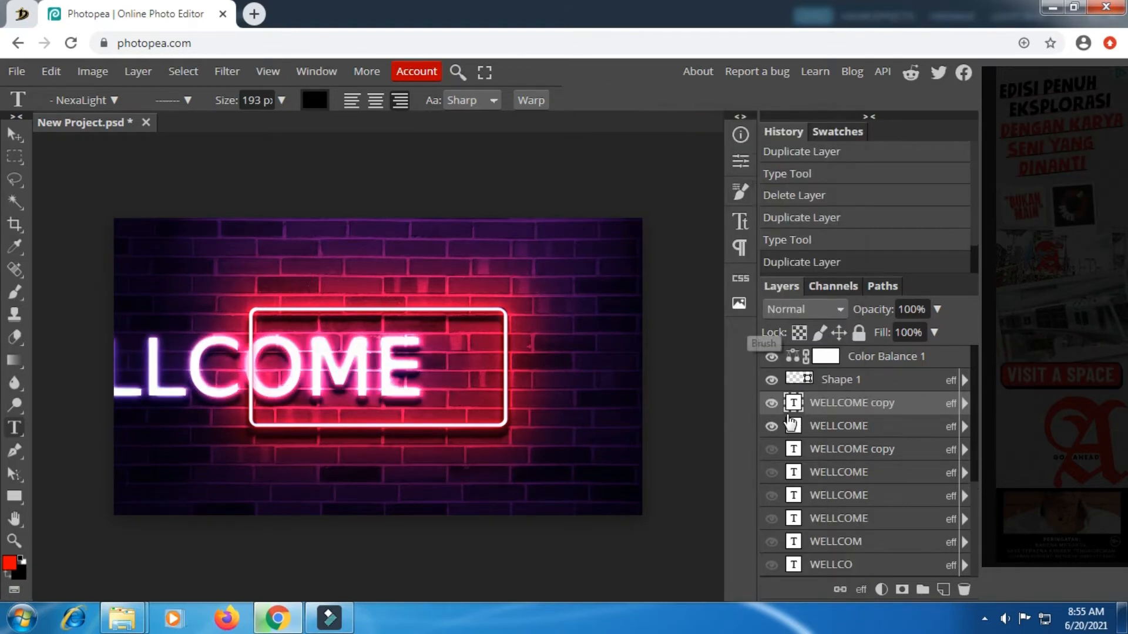
{"action": "left_click", "coordinate": [771, 426]}
{"action": "left_click", "coordinate": [492, 389]}
{"action": "left_click", "coordinate": [595, 100]}
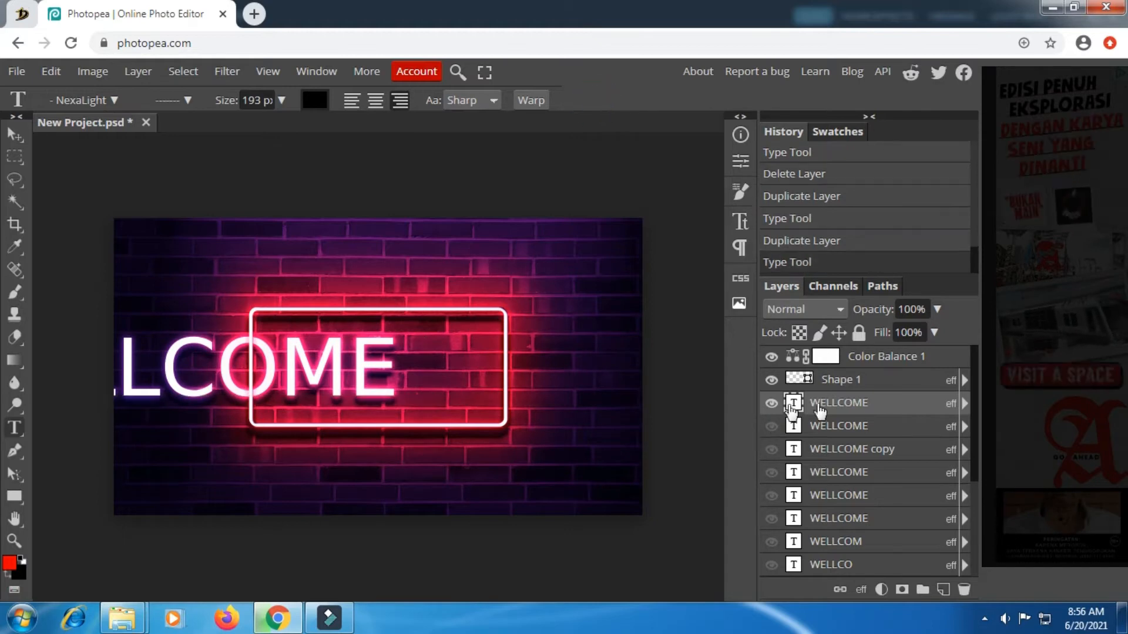
Step: Duplicate the topmost WELLCOME layer again, hide its original, and add trailing space so the final E sits just left of the frame's centre
{"action": "right_click", "coordinate": [820, 405]}
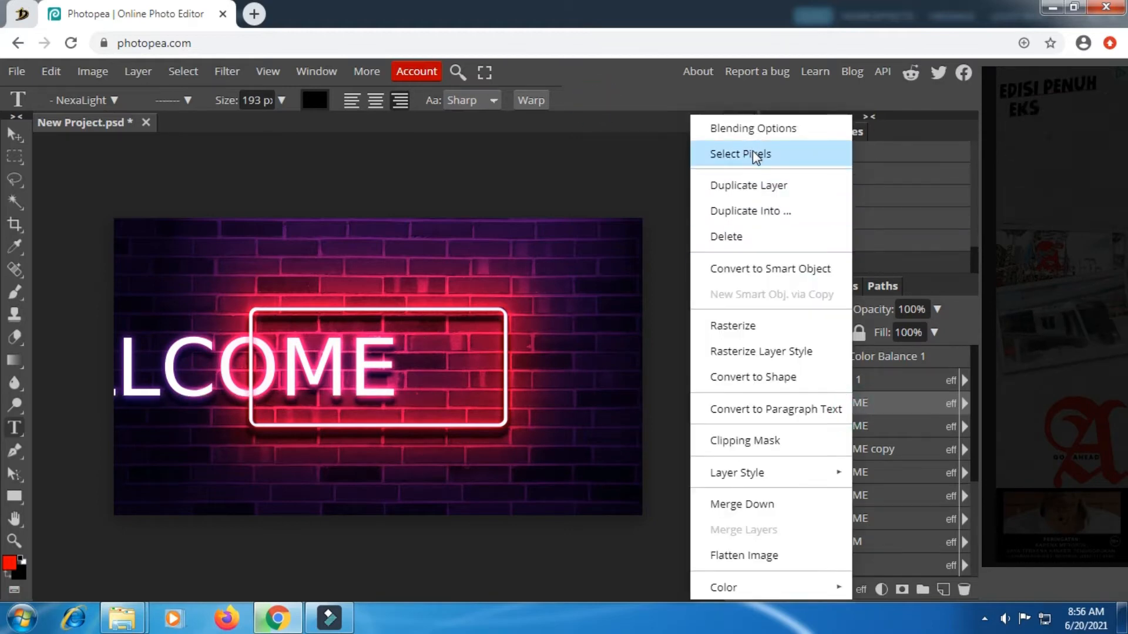
{"action": "left_click", "coordinate": [755, 186]}
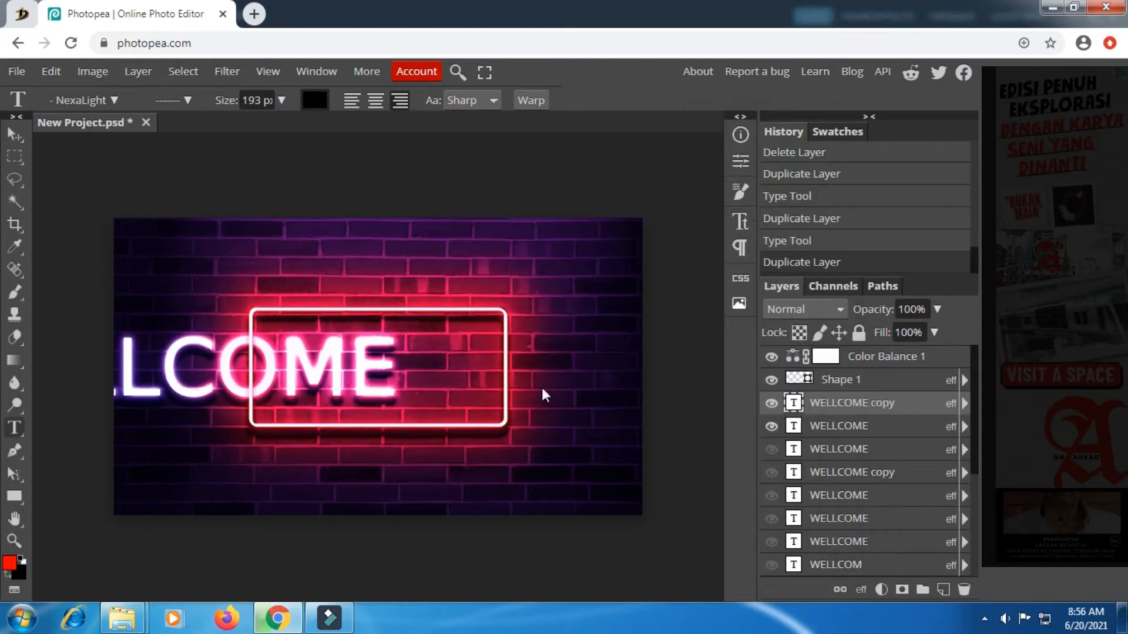
{"action": "left_click", "coordinate": [400, 371]}
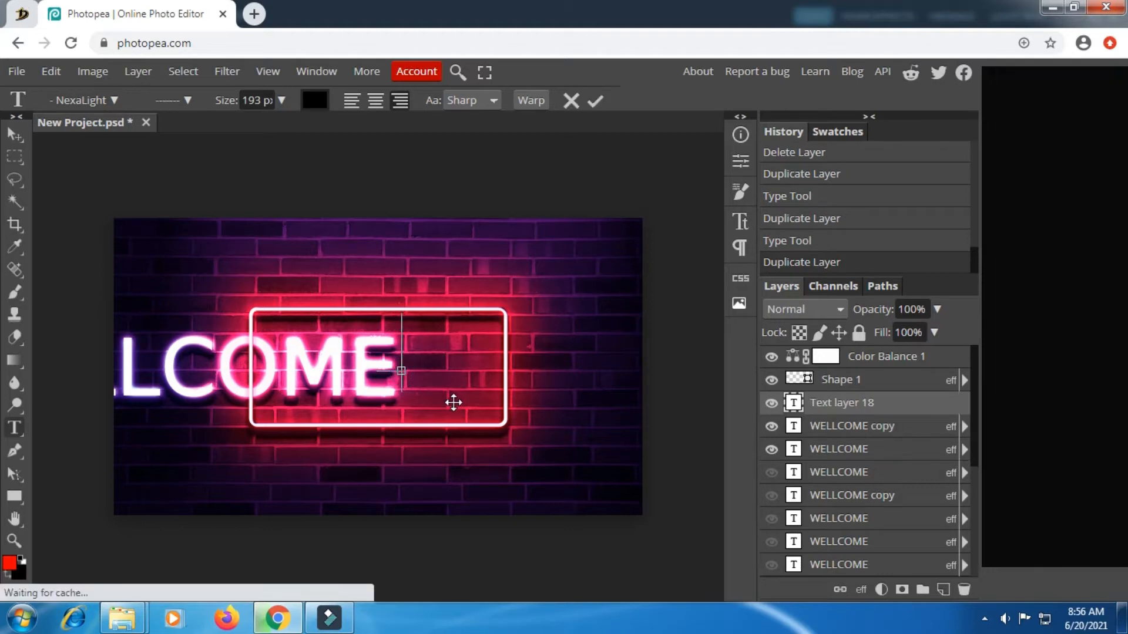
{"action": "left_click", "coordinate": [571, 101]}
{"action": "left_click", "coordinate": [774, 406]}
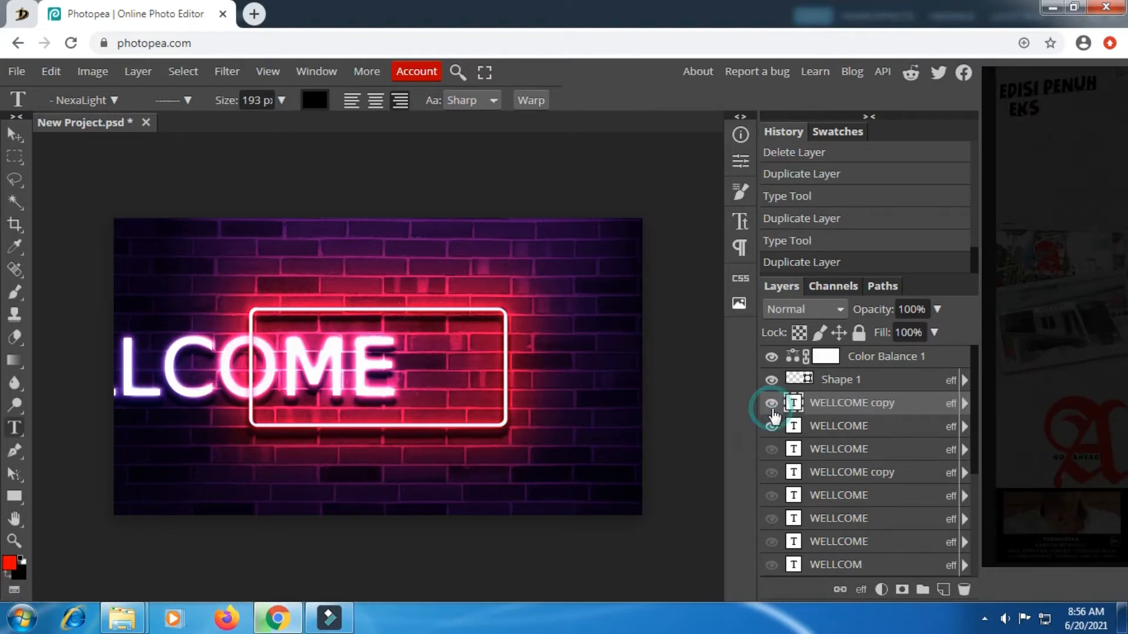
{"action": "left_click", "coordinate": [395, 377]}
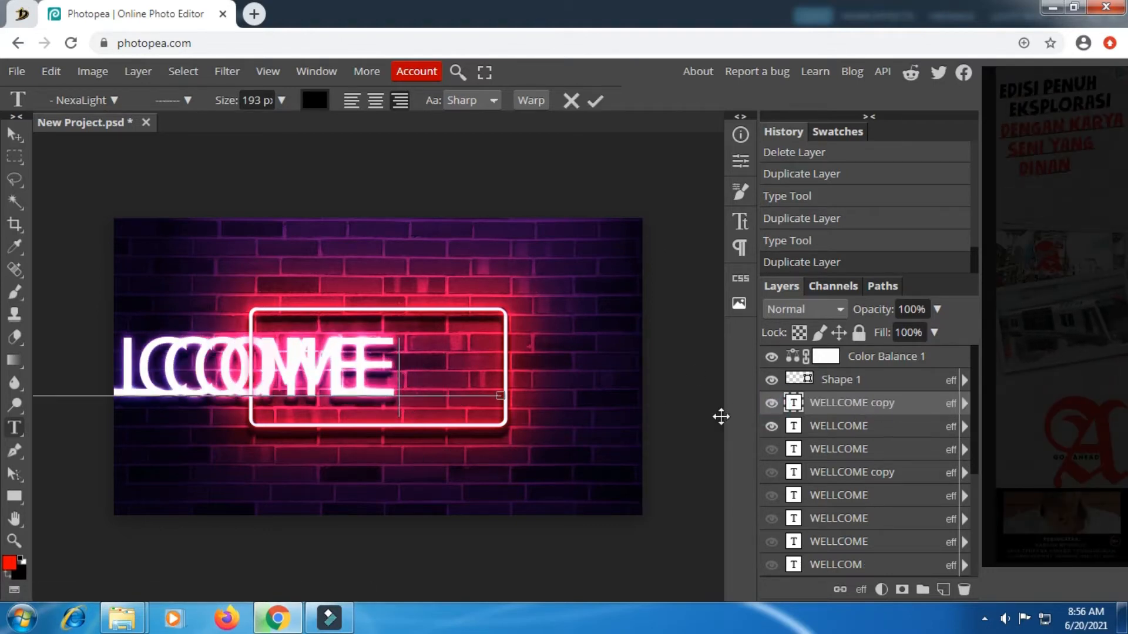
{"action": "left_click", "coordinate": [773, 427]}
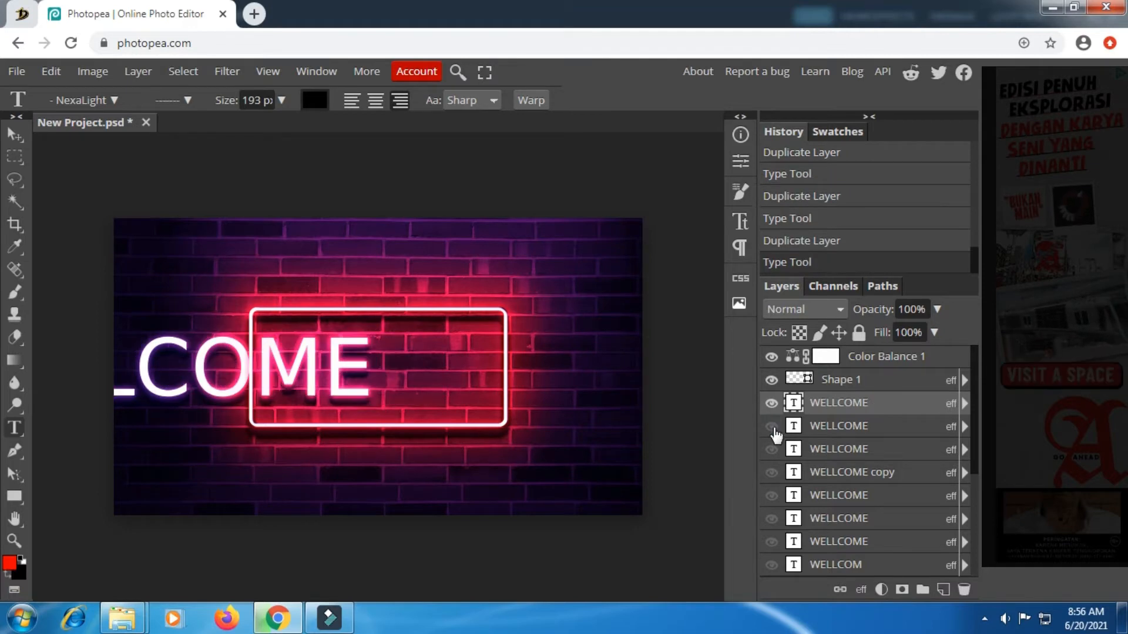
Step: Duplicate the topmost WELLCOME layer, hide its original, and add trailing space until only COME remains on the canvas
{"action": "right_click", "coordinate": [848, 408]}
{"action": "left_click", "coordinate": [770, 181]}
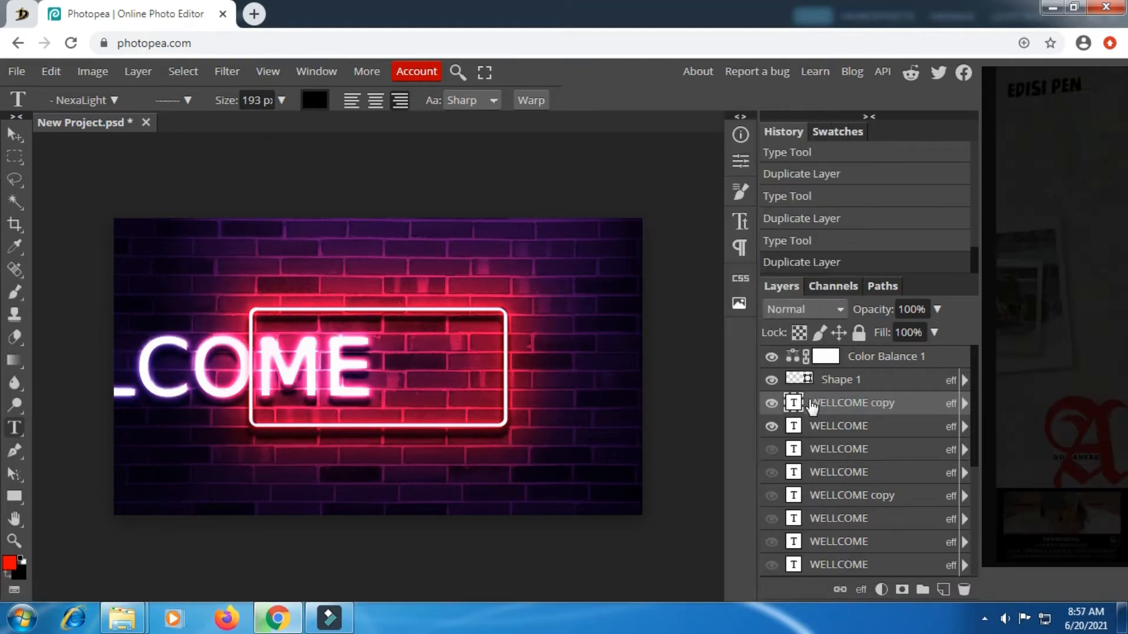
{"action": "left_click", "coordinate": [772, 426]}
{"action": "left_click", "coordinate": [424, 411]}
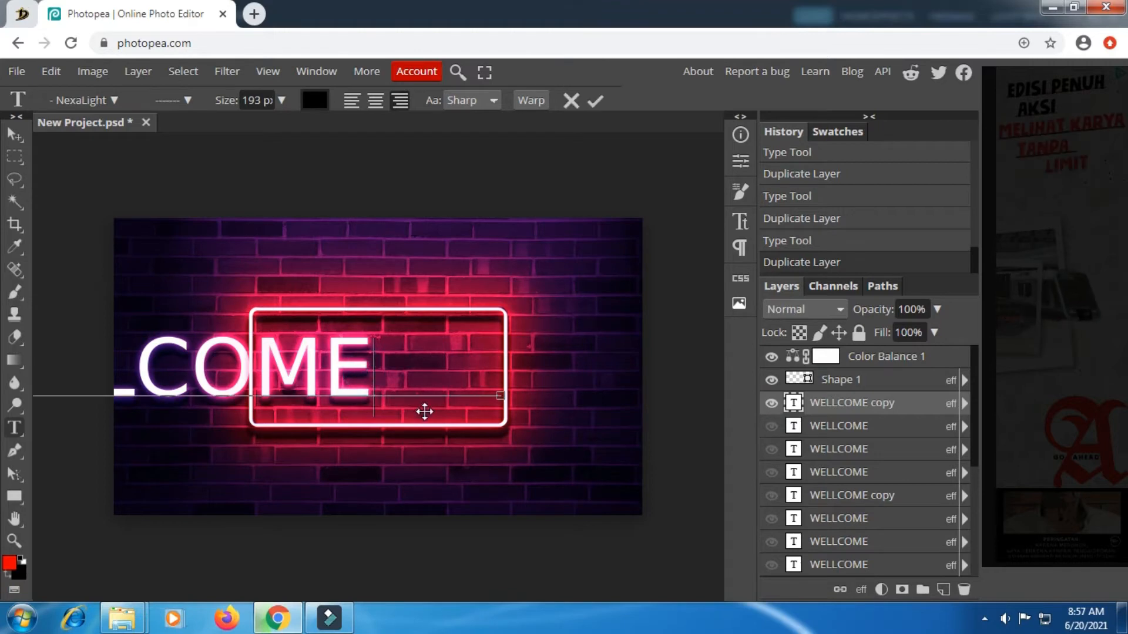
{"action": "left_click", "coordinate": [596, 101]}
Step: Duplicate the COME-showing text layer, hide its original, and add trailing space so the C is partly cut off by the canvas edge
{"action": "right_click", "coordinate": [839, 408]}
{"action": "left_click", "coordinate": [769, 181]}
{"action": "left_click", "coordinate": [771, 426]}
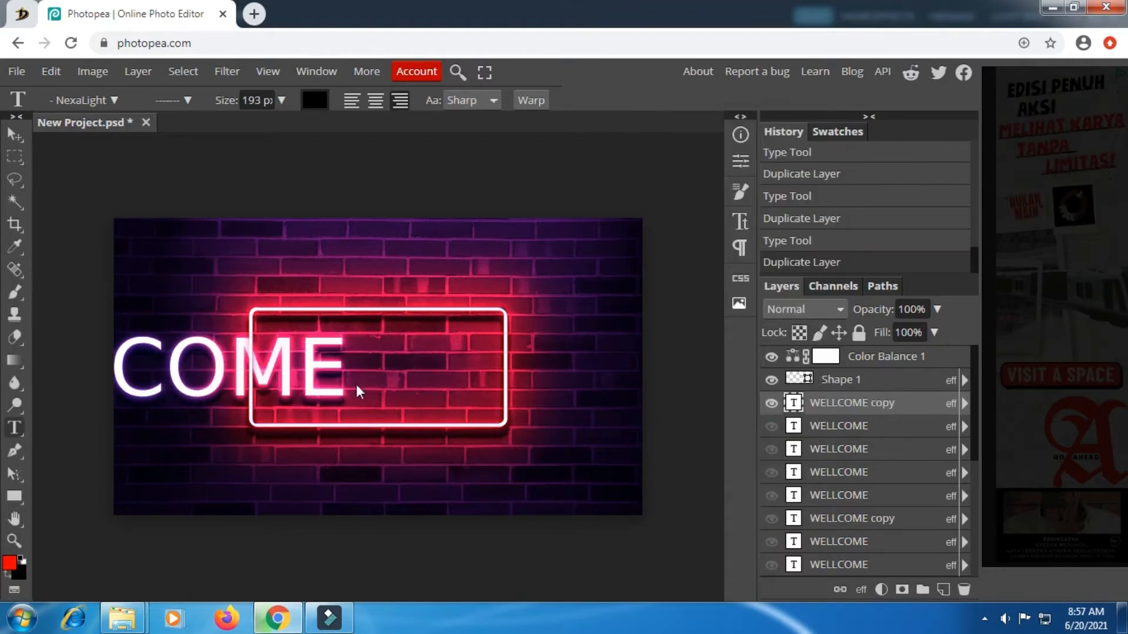
{"action": "left_click", "coordinate": [357, 387]}
{"action": "left_click", "coordinate": [597, 101]}
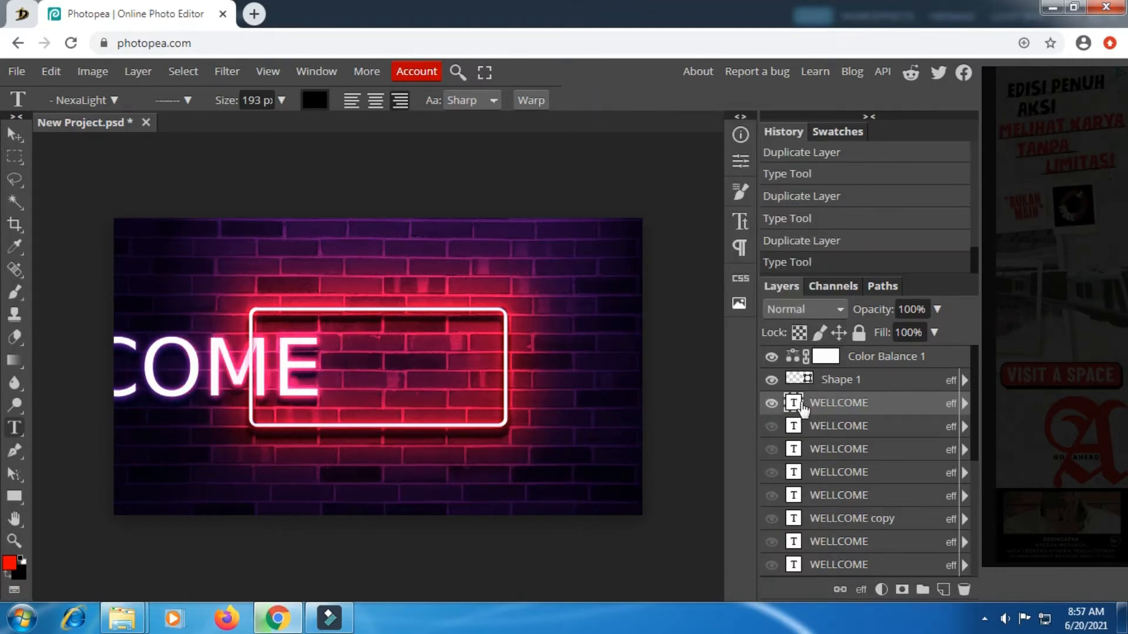
Step: Duplicate the topmost WELLCOME layer, hide its original, and add trailing space until only OME remains on the canvas
{"action": "right_click", "coordinate": [792, 404]}
{"action": "left_click", "coordinate": [846, 186]}
{"action": "left_click", "coordinate": [772, 426]}
{"action": "left_click", "coordinate": [336, 359]}
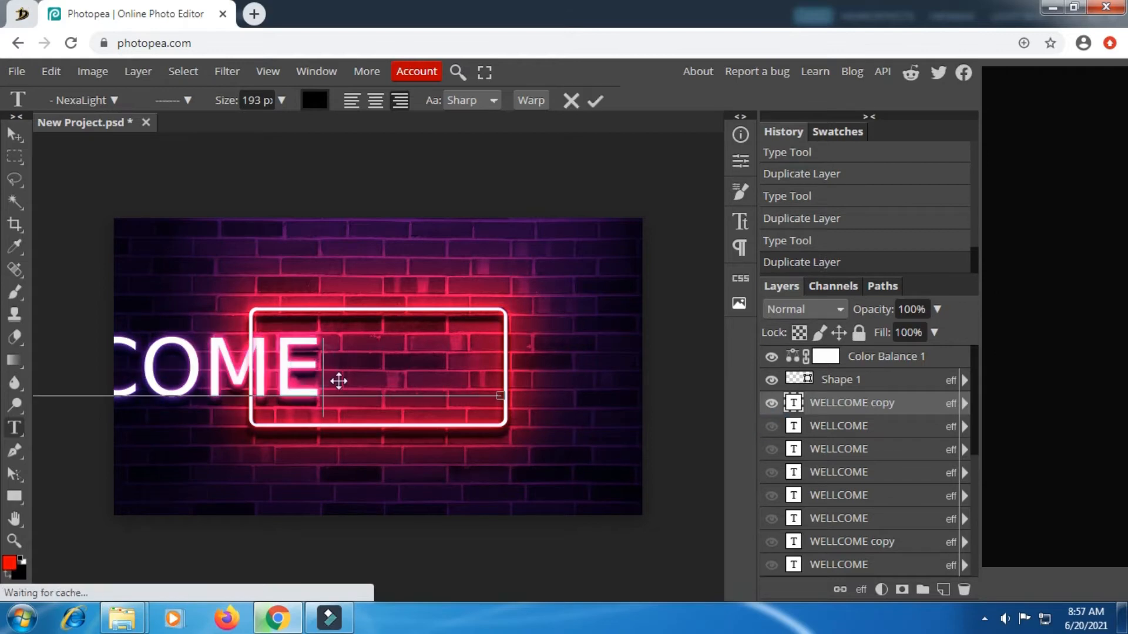
{"action": "left_click", "coordinate": [596, 102]}
Step: Duplicate the OME-showing text layer, hide its original, and add trailing space so the O is partly cut off by the canvas edge
{"action": "right_click", "coordinate": [812, 405]}
{"action": "left_click", "coordinate": [846, 187]}
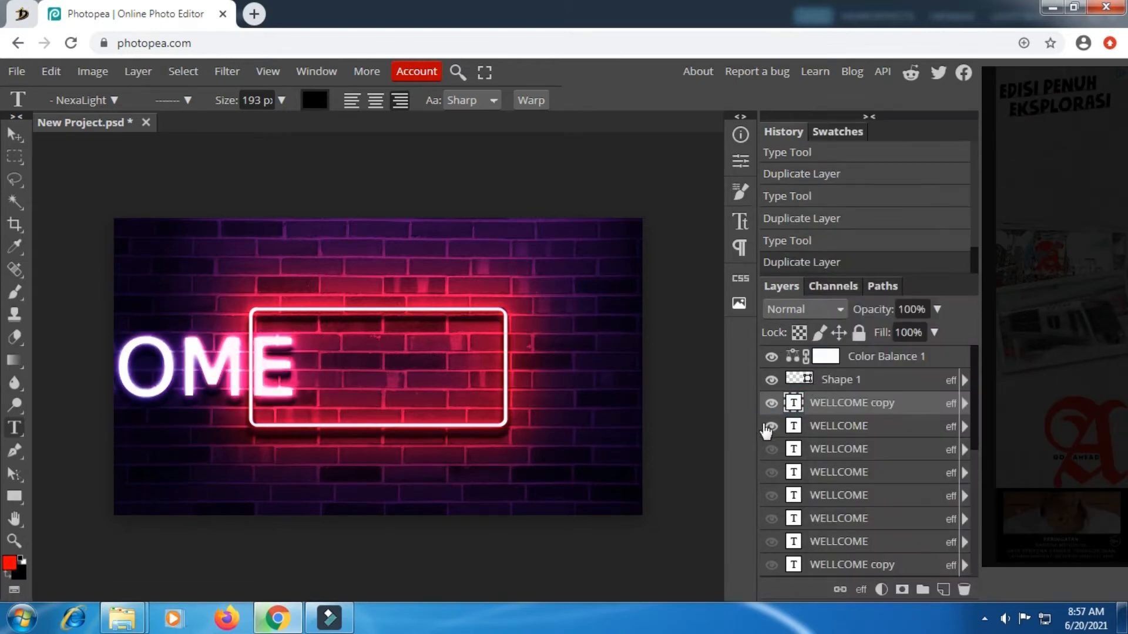
{"action": "left_click", "coordinate": [288, 365]}
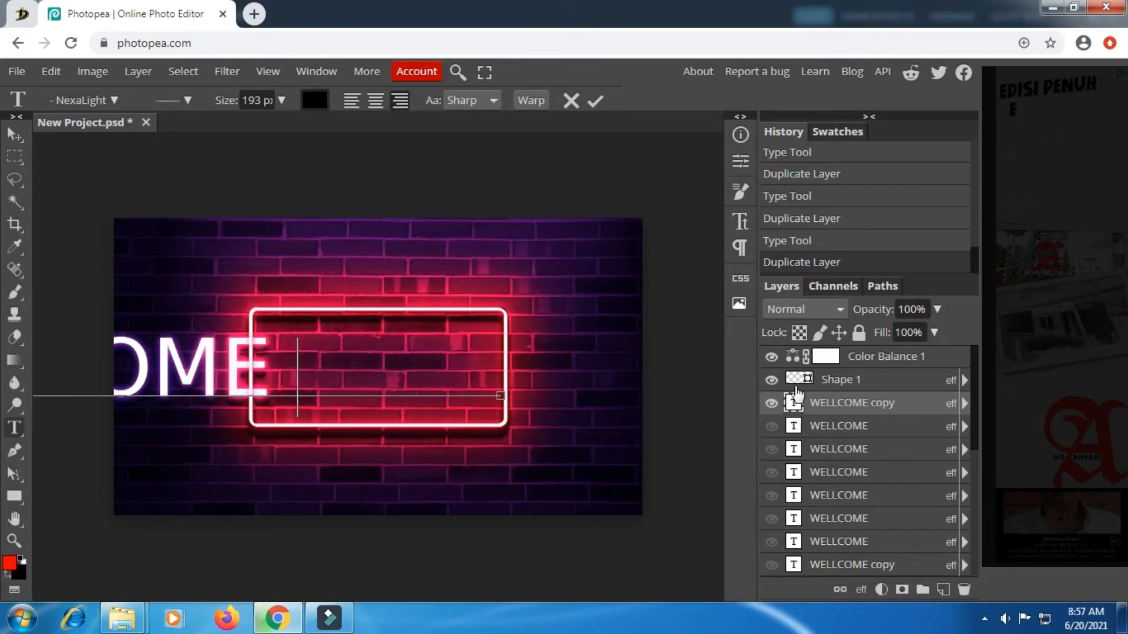
{"action": "left_click", "coordinate": [596, 99]}
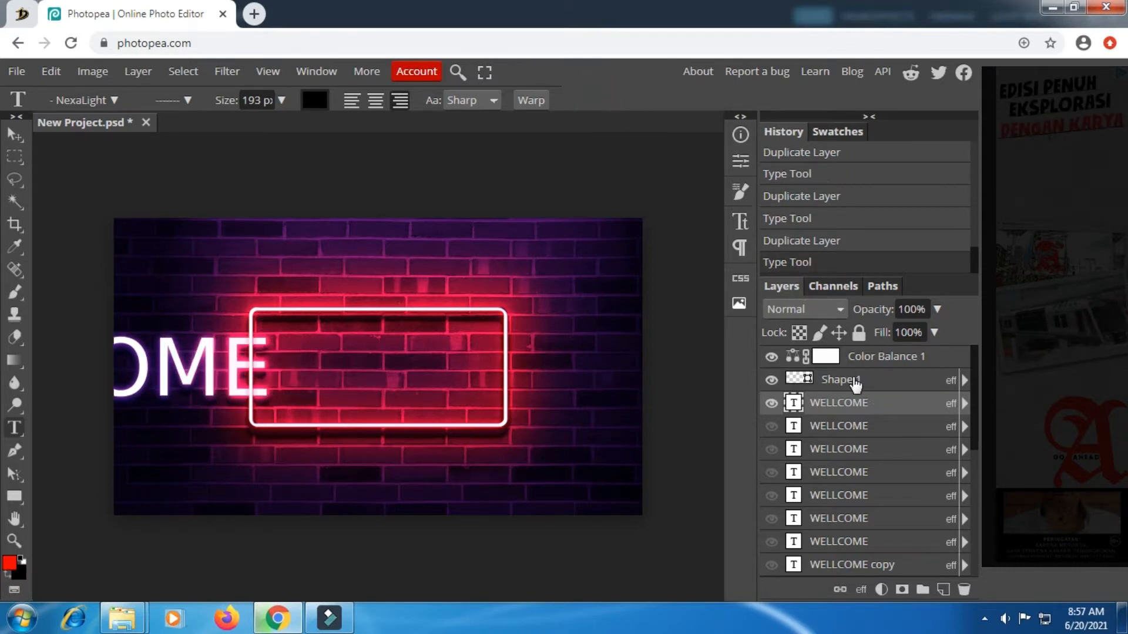
Step: Duplicate the topmost WELLCOME layer, hide its original, and add trailing space so the E sits just outside the neon frame's left edge
{"action": "right_click", "coordinate": [846, 404]}
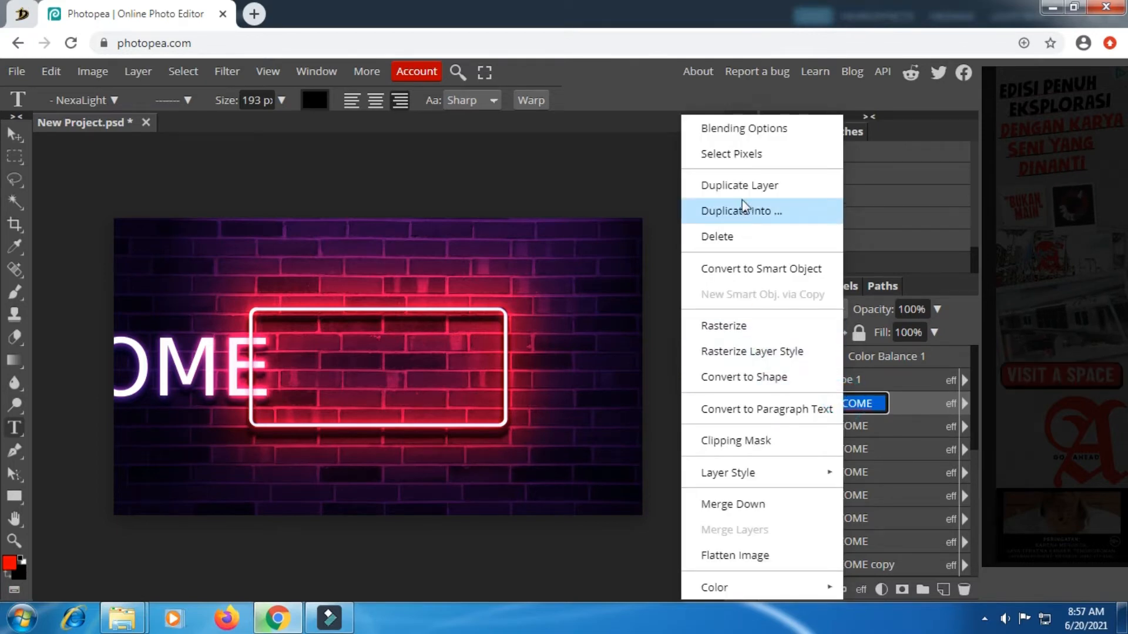
{"action": "left_click", "coordinate": [741, 181]}
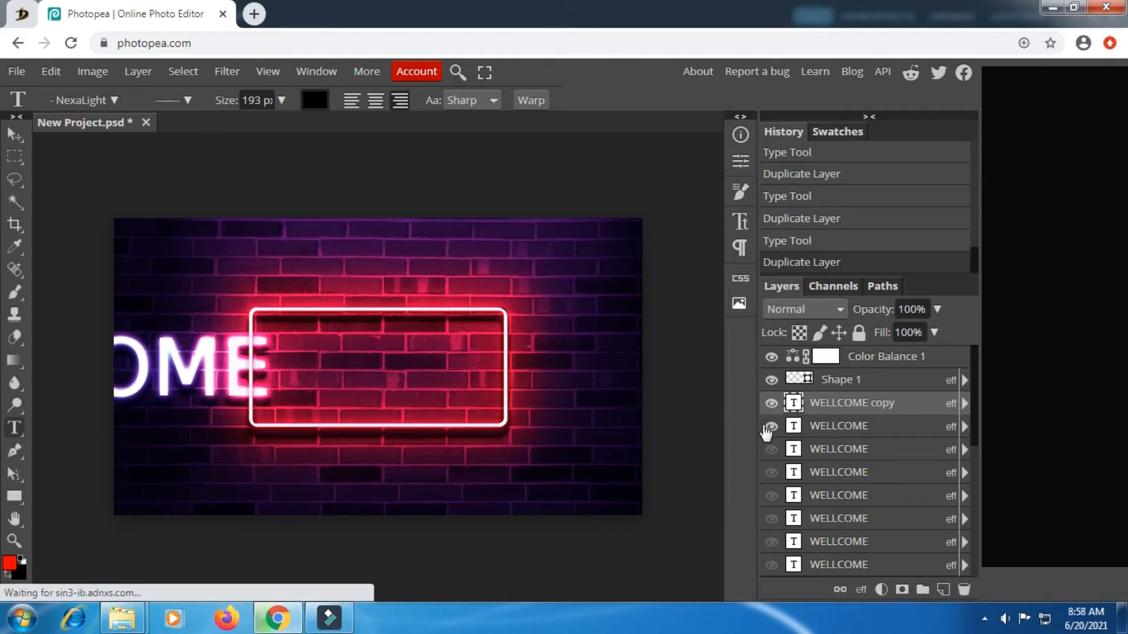
{"action": "left_click", "coordinate": [770, 427]}
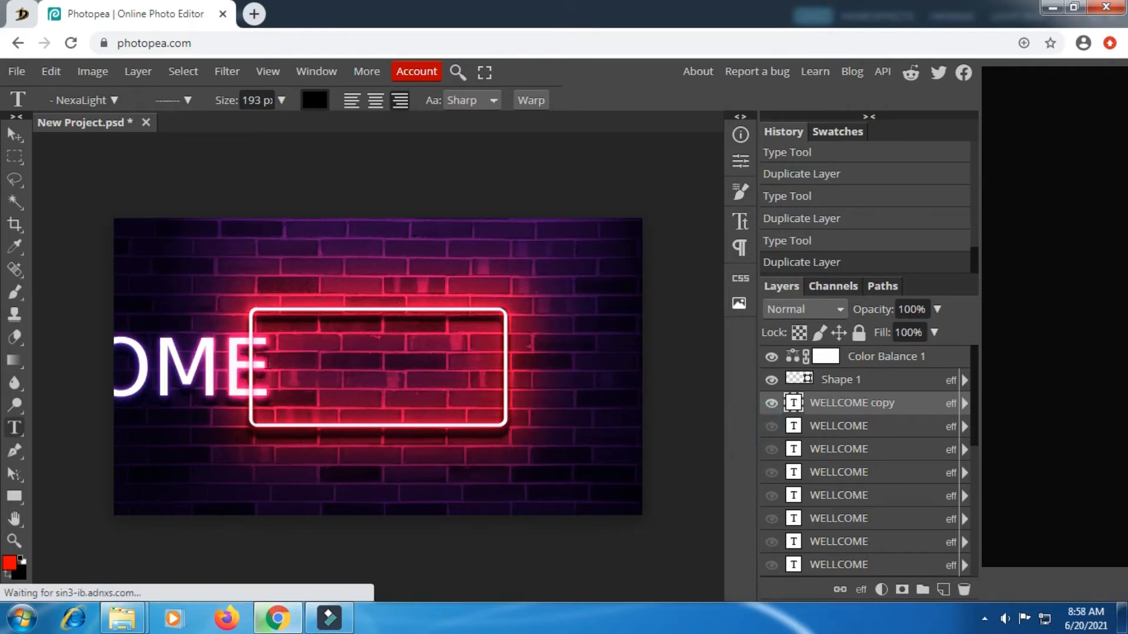
{"action": "left_click", "coordinate": [265, 360]}
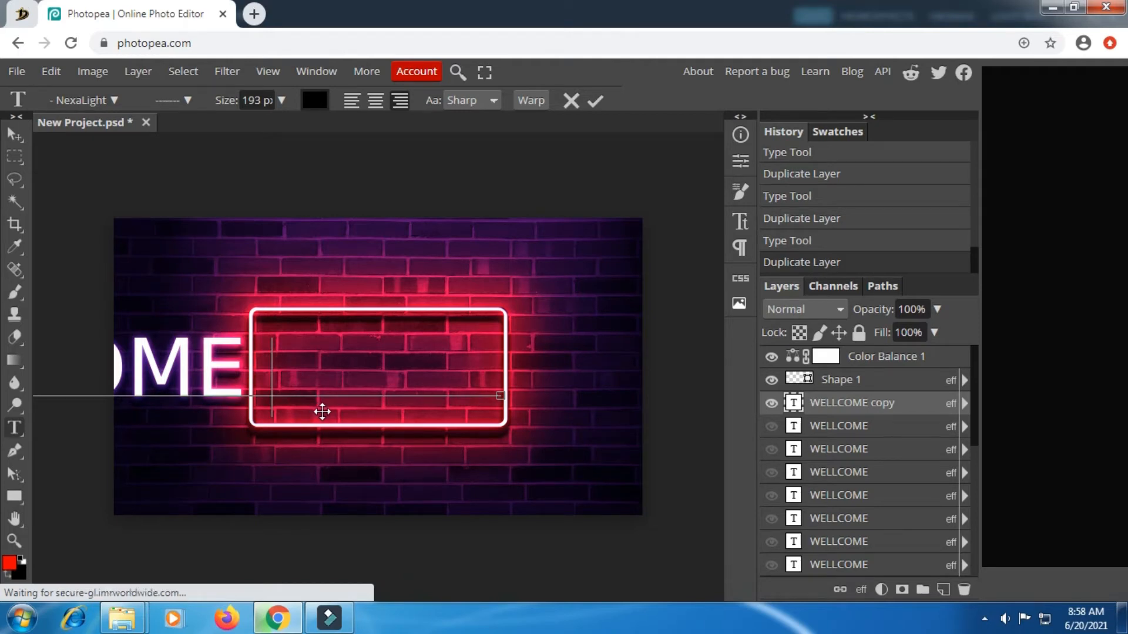
{"action": "left_click", "coordinate": [593, 99]}
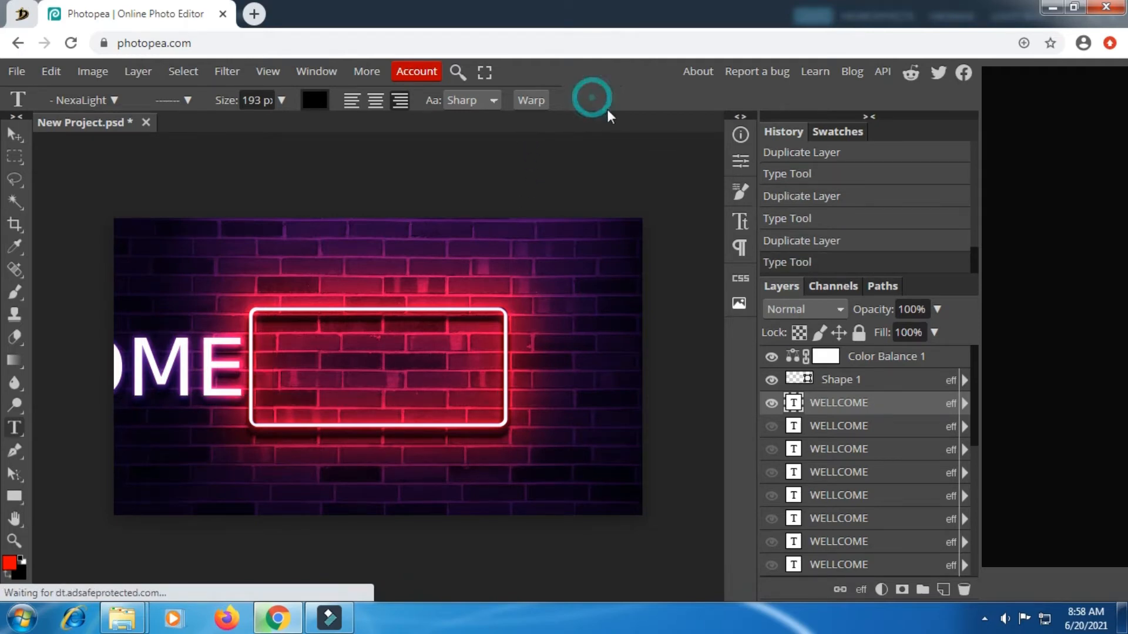
Step: Duplicate the topmost WELLCOME layer once more and hide its original
{"action": "right_click", "coordinate": [871, 414]}
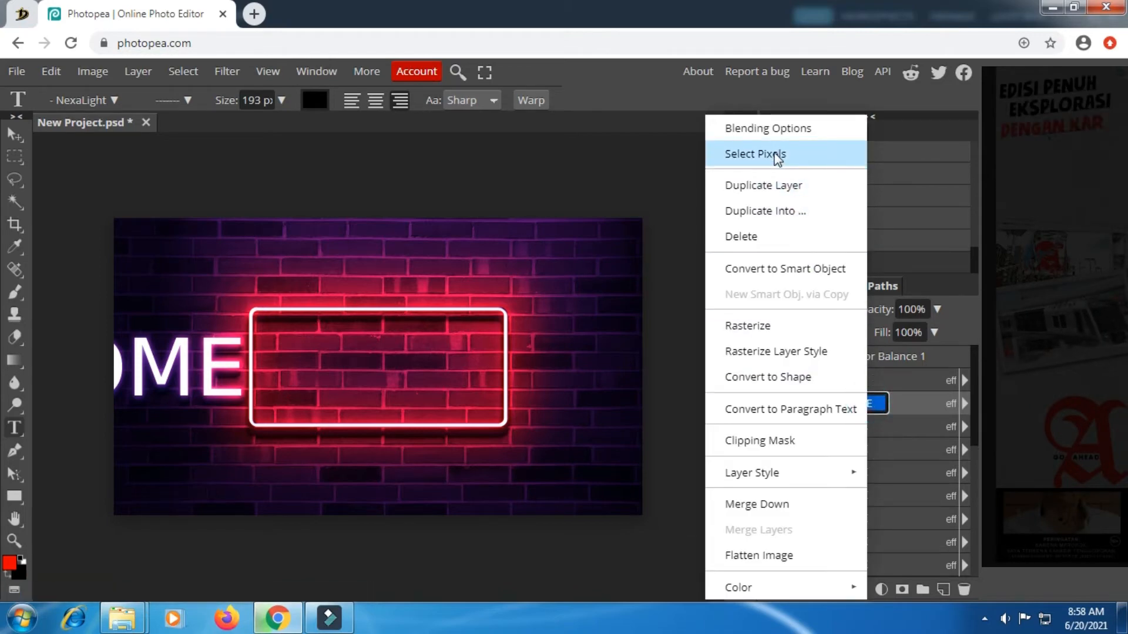
{"action": "left_click", "coordinate": [773, 185]}
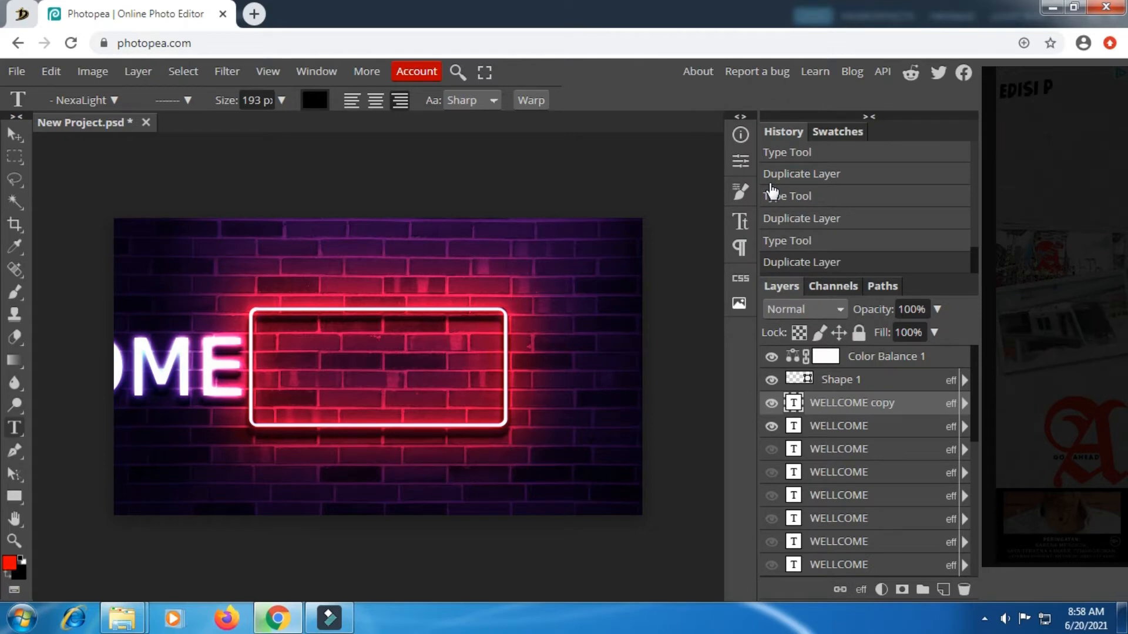
{"action": "left_click", "coordinate": [771, 429]}
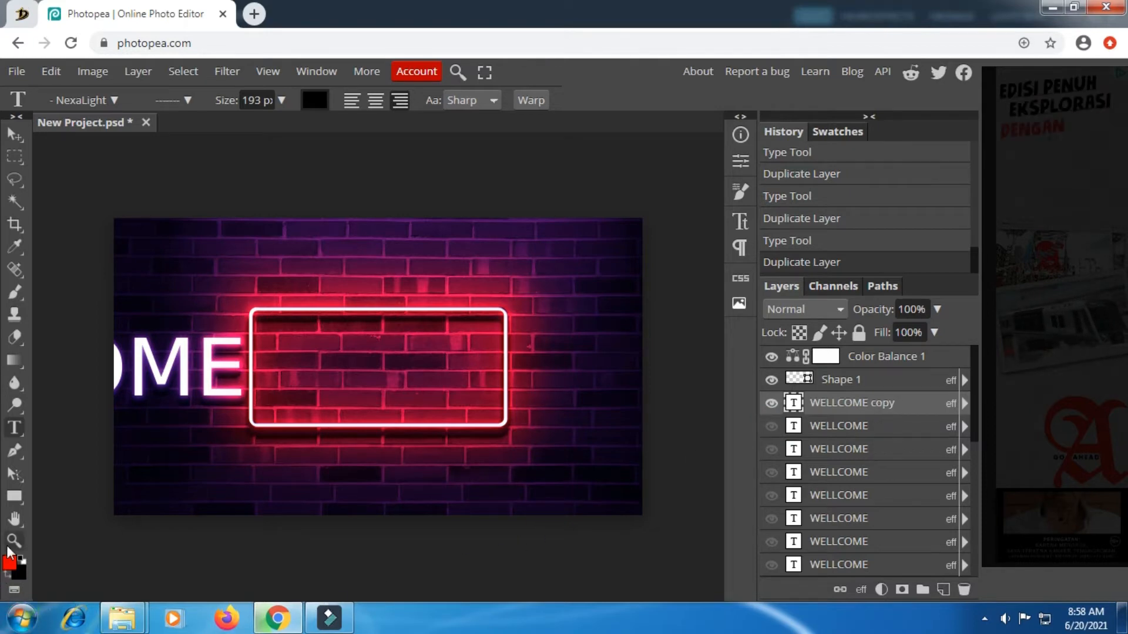
Step: Place the coffee smile picture from the Pictures library into the neon sign document and move it over the frame
{"action": "mouse_move", "coordinate": [122, 617]}
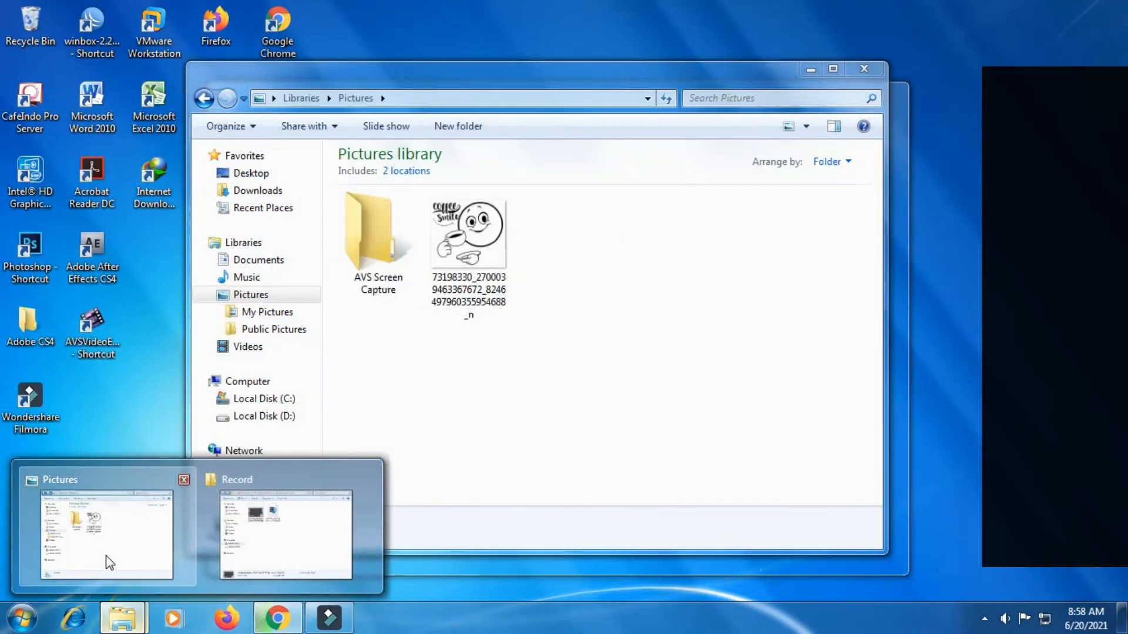
{"action": "left_click", "coordinate": [107, 557]}
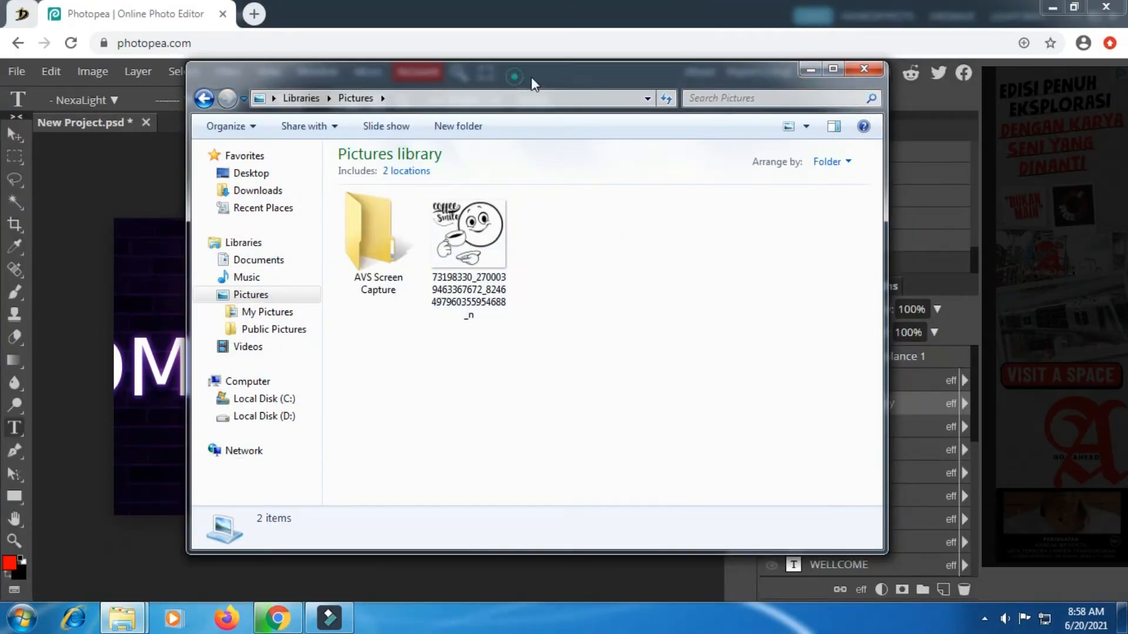
{"action": "left_click_drag", "start_coordinate": [531, 76], "coordinate": [909, 69]}
{"action": "left_click_drag", "start_coordinate": [864, 232], "coordinate": [392, 402]}
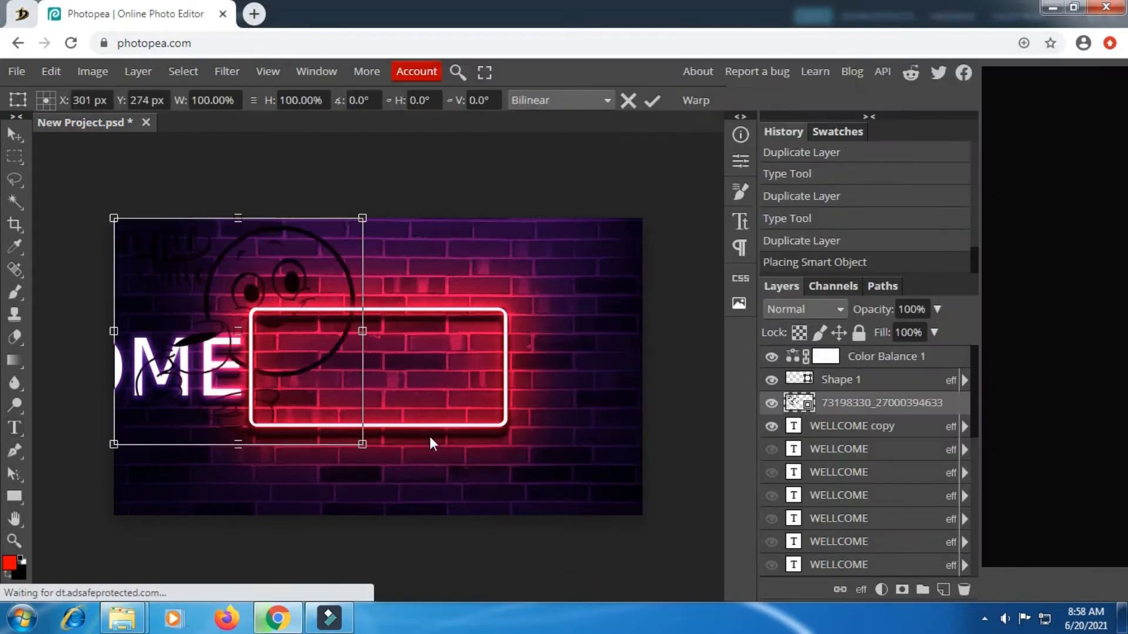
{"action": "left_click_drag", "start_coordinate": [338, 251], "coordinate": [426, 309]}
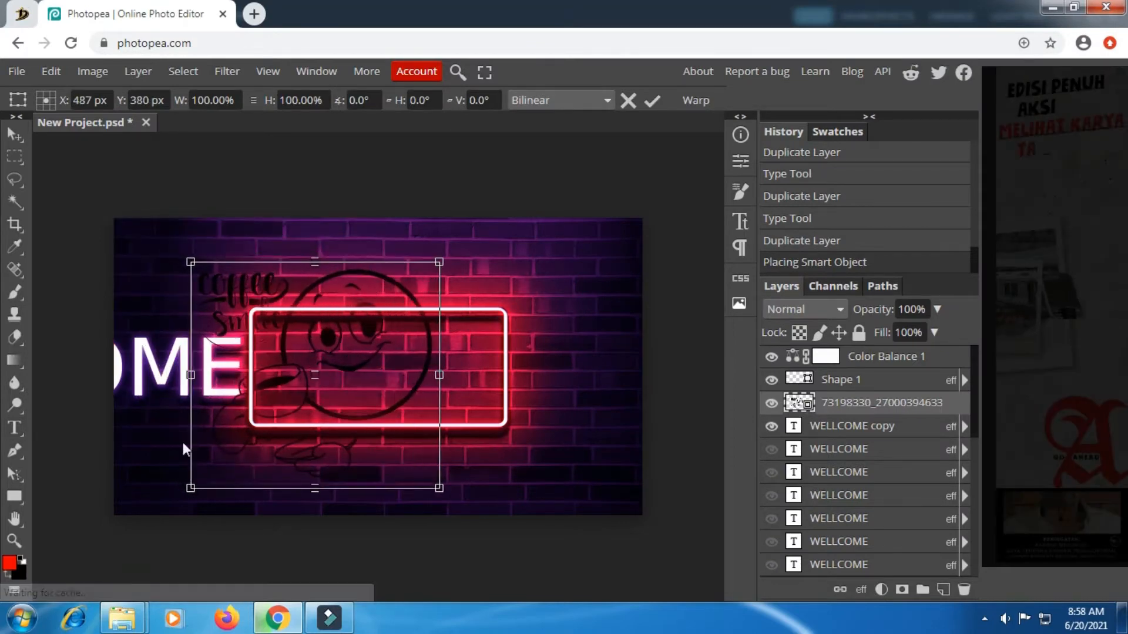
Step: Scale the placed coffee smile picture proportionally to about 51% and position it inside the neon frame
{"action": "left_click", "coordinate": [14, 589]}
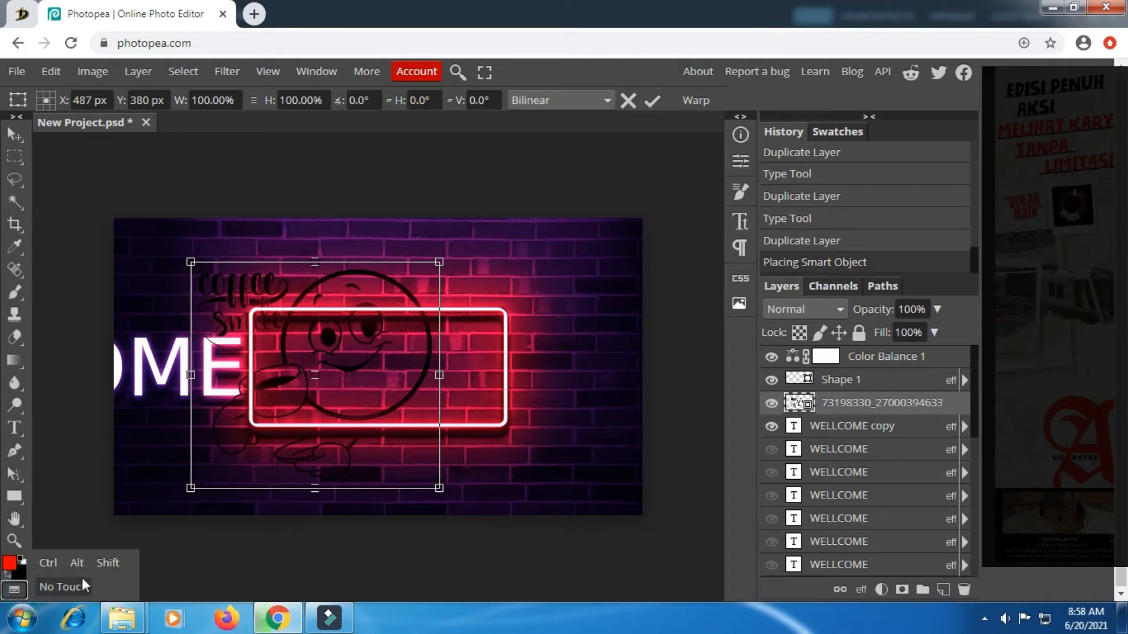
{"action": "left_click", "coordinate": [107, 563]}
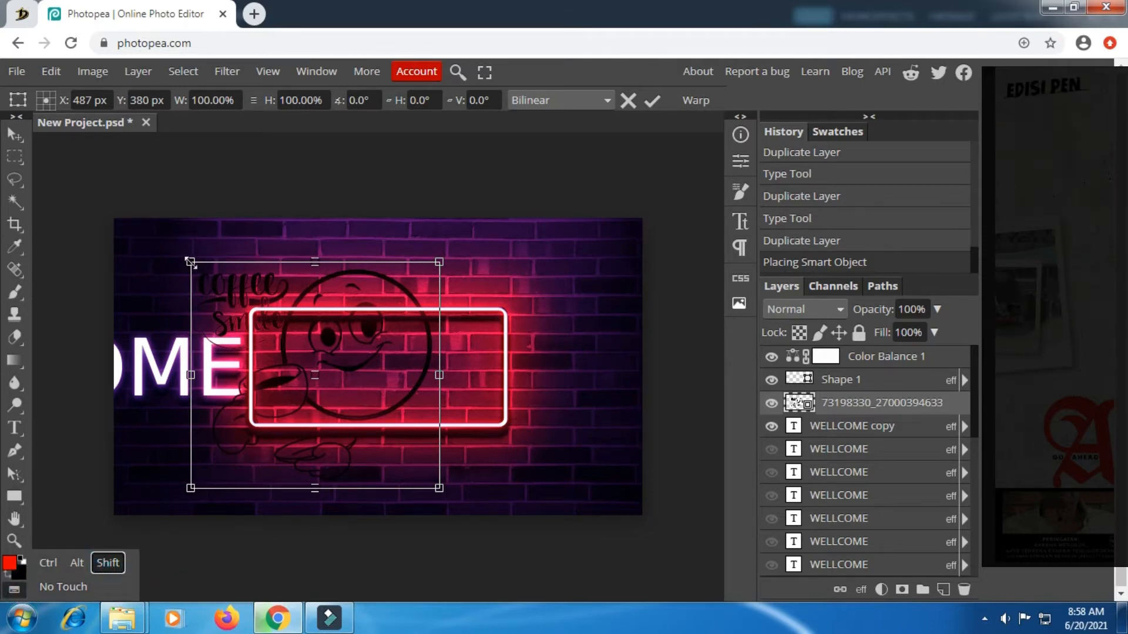
{"action": "left_click_drag", "start_coordinate": [191, 262], "coordinate": [291, 338]}
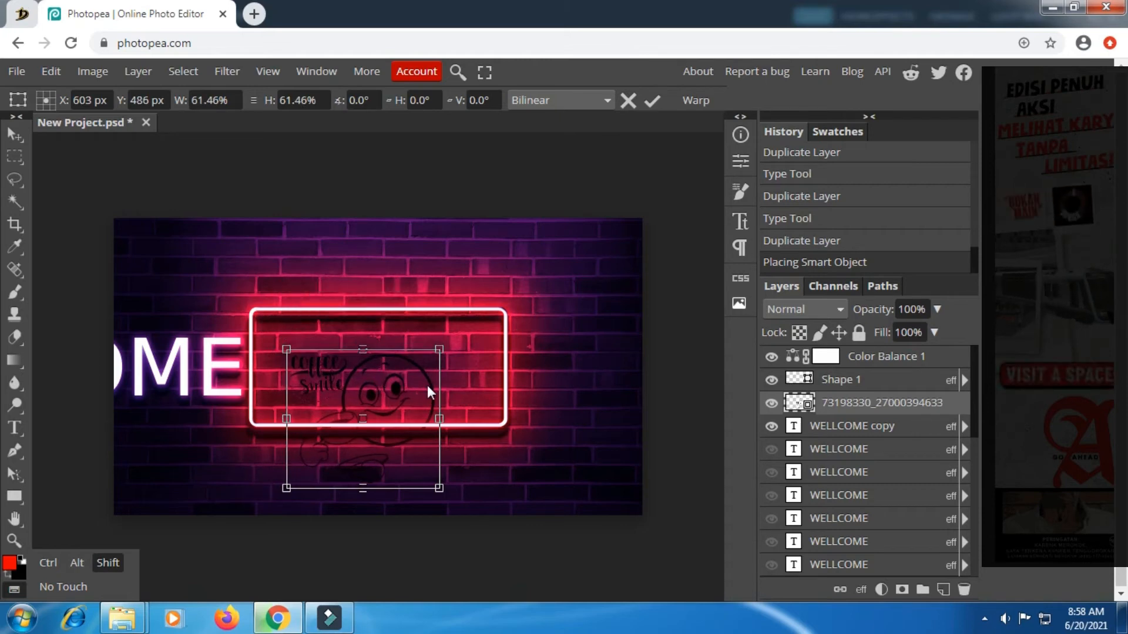
{"action": "left_click_drag", "start_coordinate": [428, 382], "coordinate": [420, 356]}
{"action": "left_click_drag", "start_coordinate": [282, 317], "coordinate": [309, 342]}
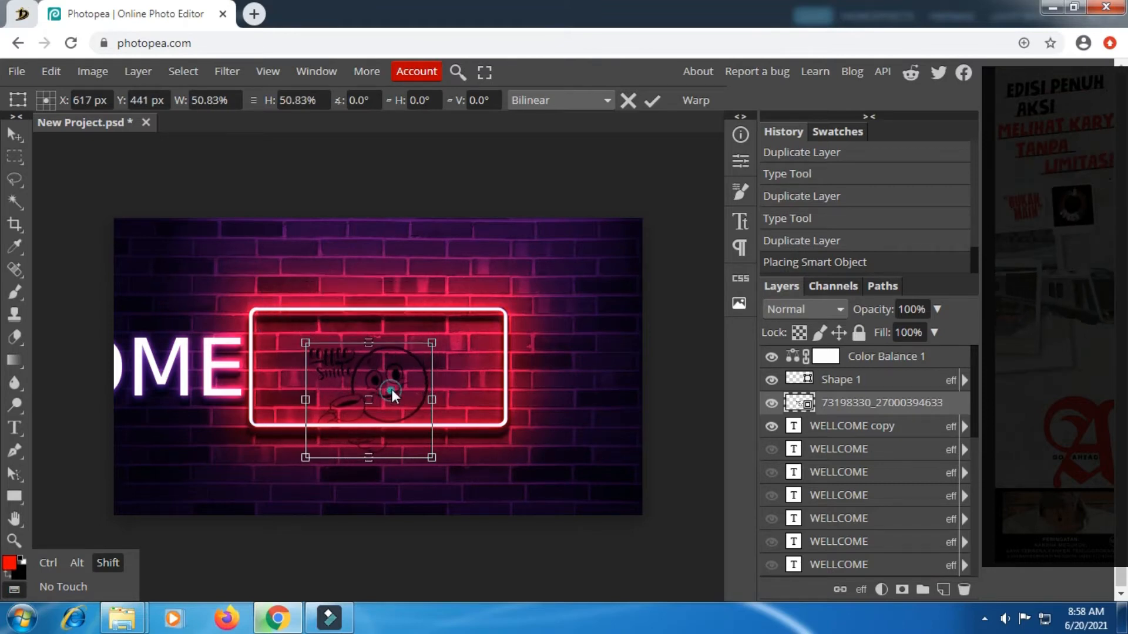
{"action": "left_click_drag", "start_coordinate": [391, 389], "coordinate": [392, 373]}
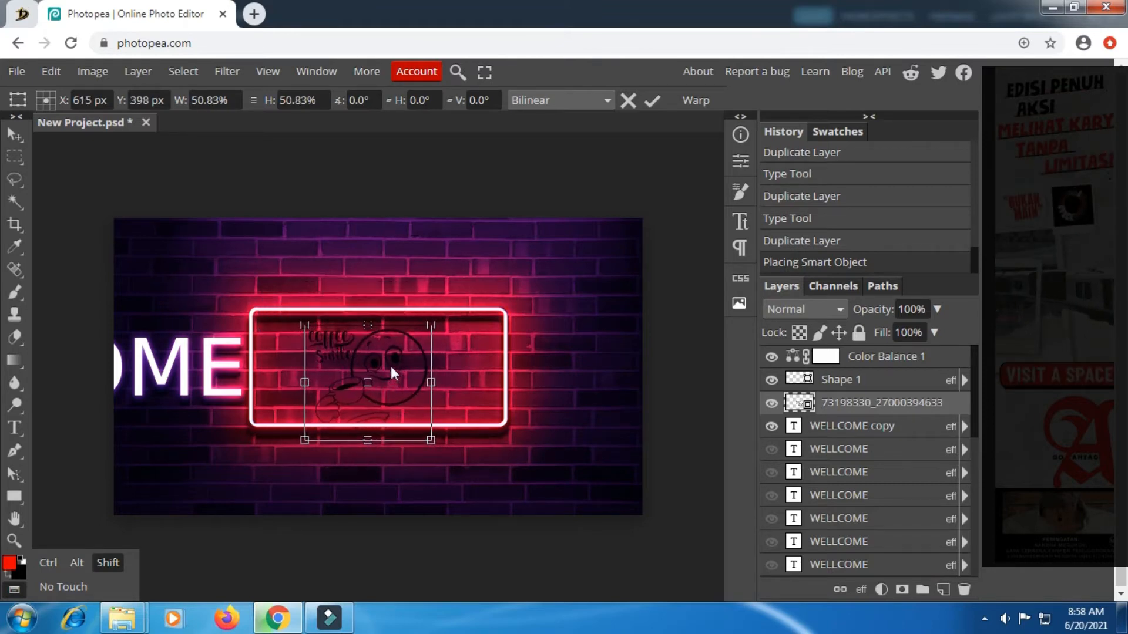
{"action": "left_click", "coordinate": [654, 100]}
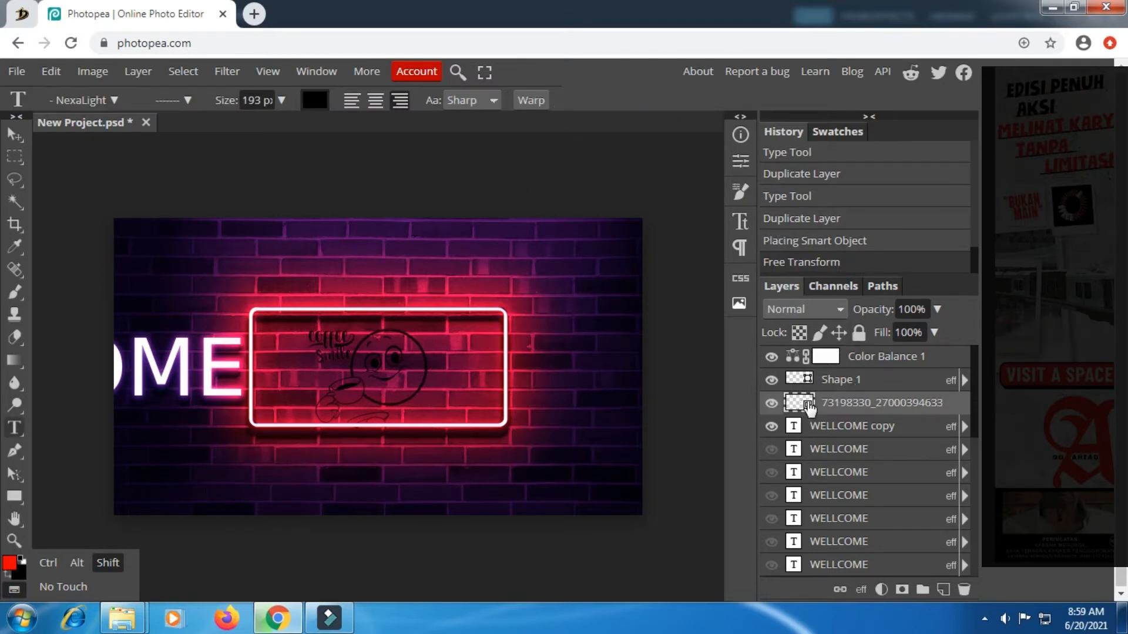
Step: Rasterize the coffee smile layer and add a near-white (fefefe) colour fill layer above it
{"action": "right_click", "coordinate": [841, 405]}
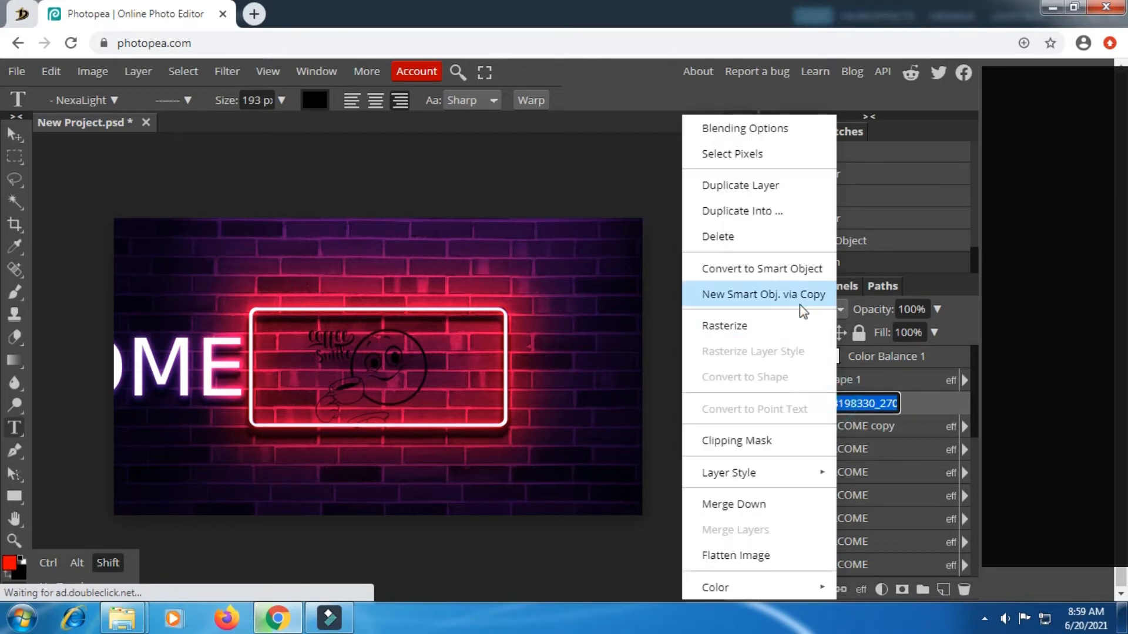
{"action": "left_click", "coordinate": [740, 328]}
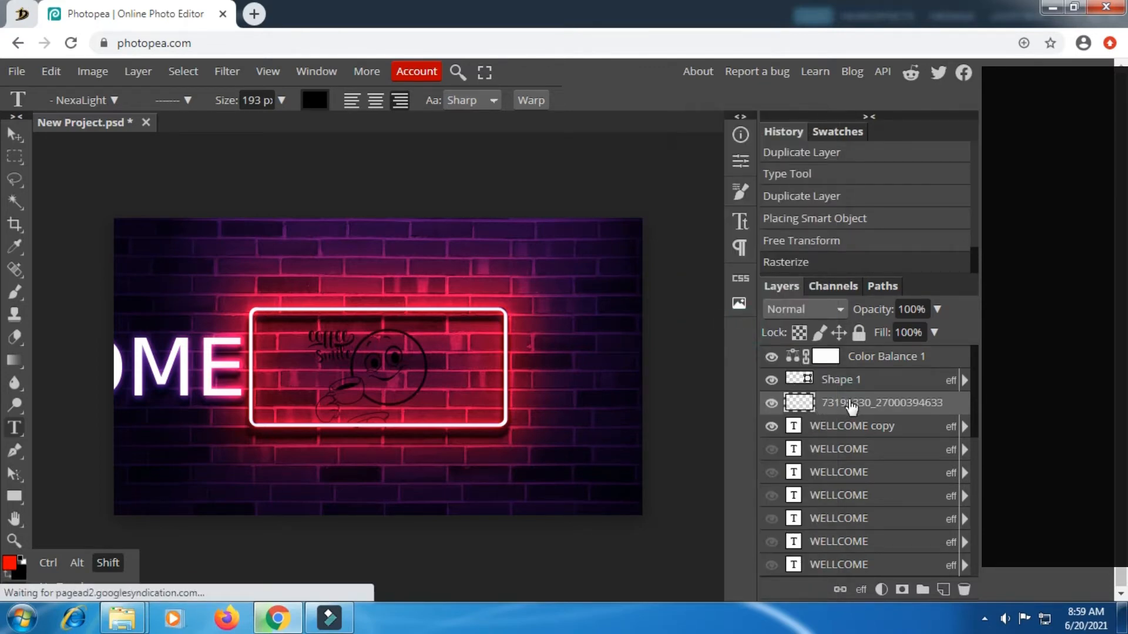
{"action": "left_click", "coordinate": [881, 589]}
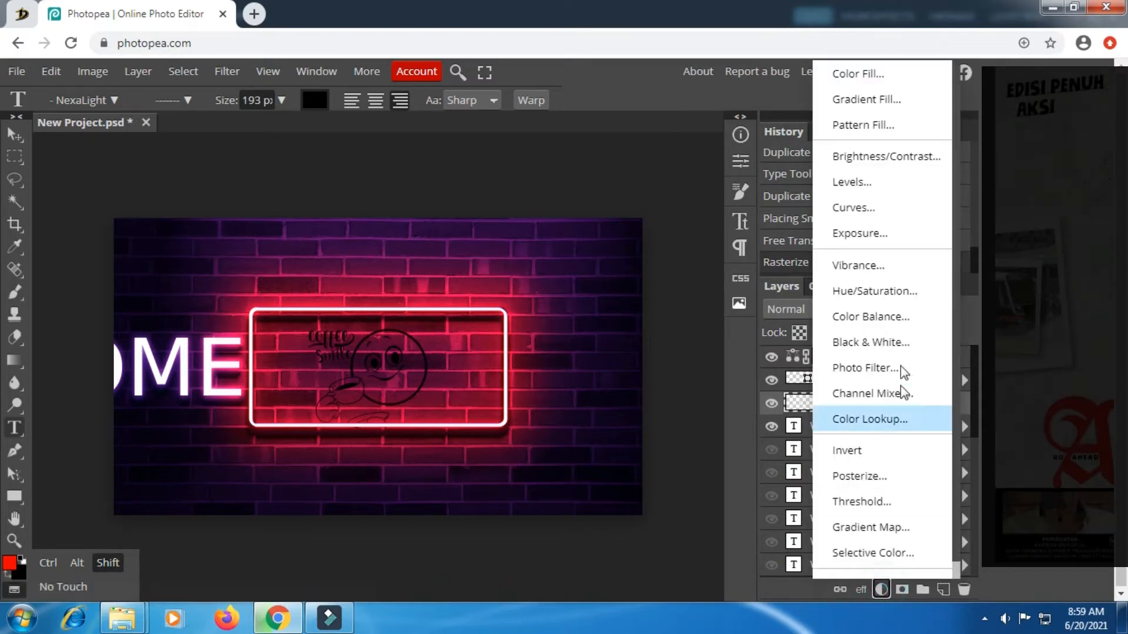
{"action": "left_click", "coordinate": [863, 79]}
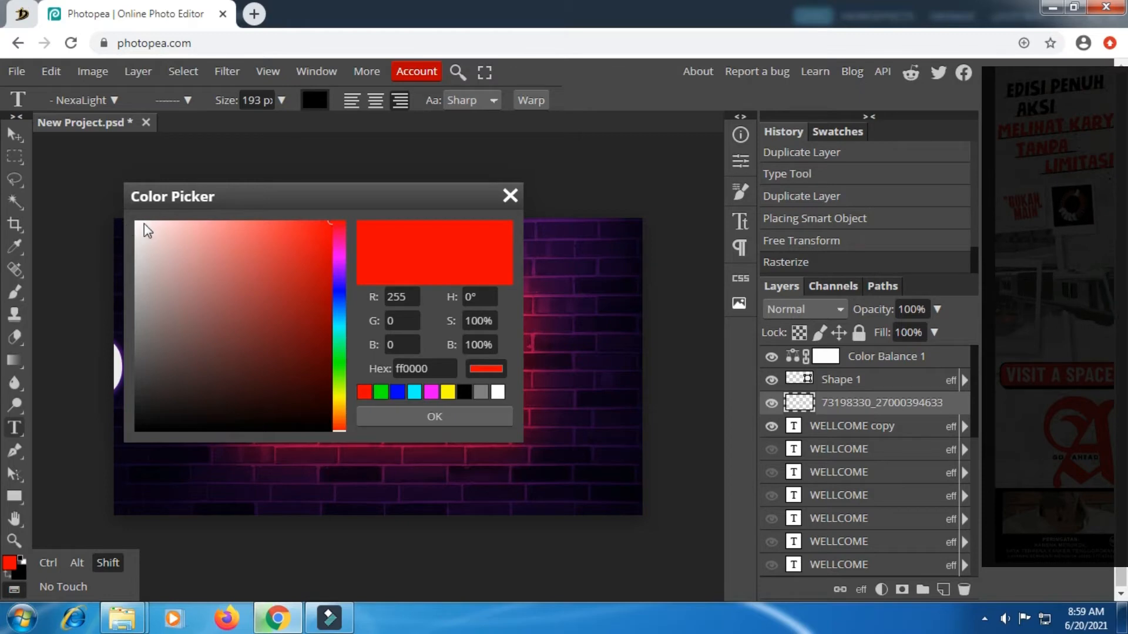
{"action": "left_click_drag", "start_coordinate": [143, 224], "coordinate": [128, 220]}
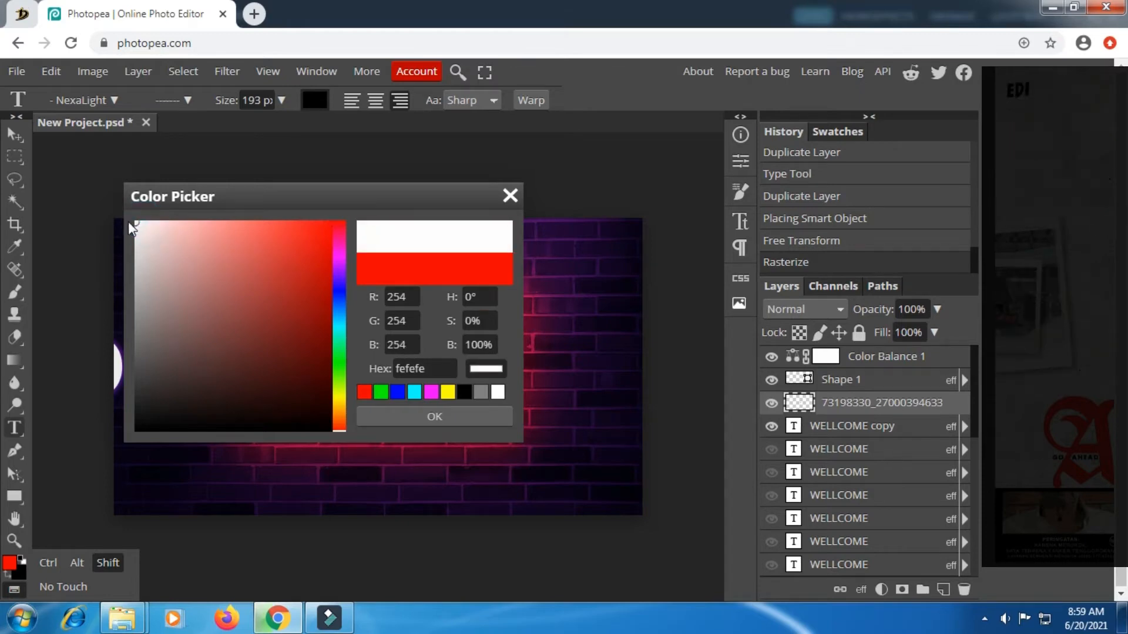
{"action": "left_click", "coordinate": [441, 420]}
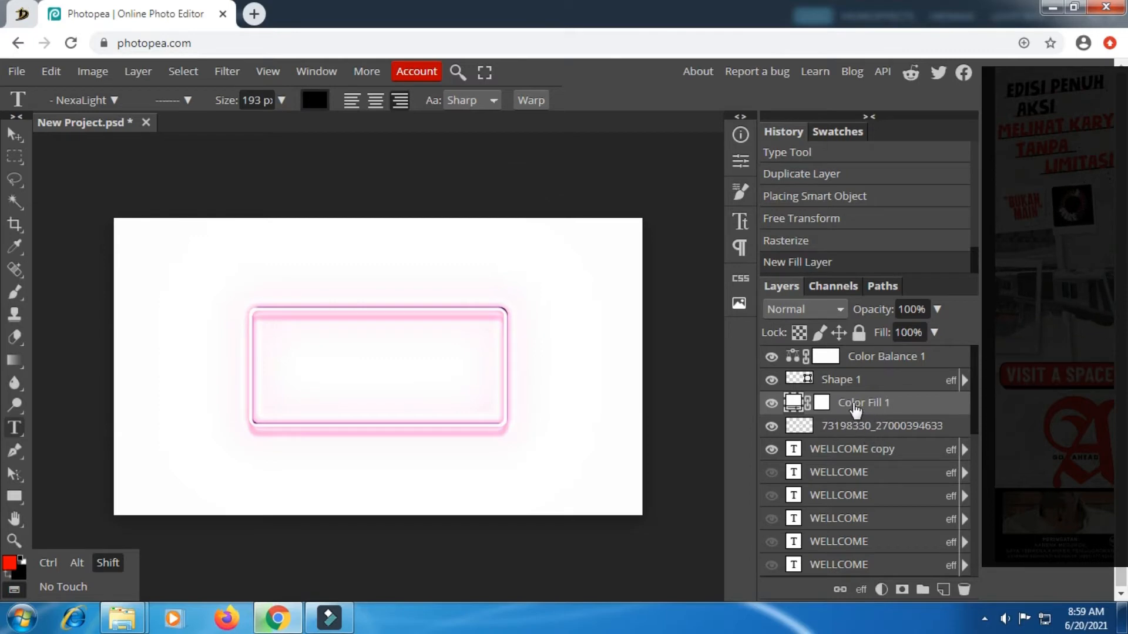
Step: Clip the colour fill to the coffee smile drawing and merge it down into that layer
{"action": "right_click", "coordinate": [855, 409]}
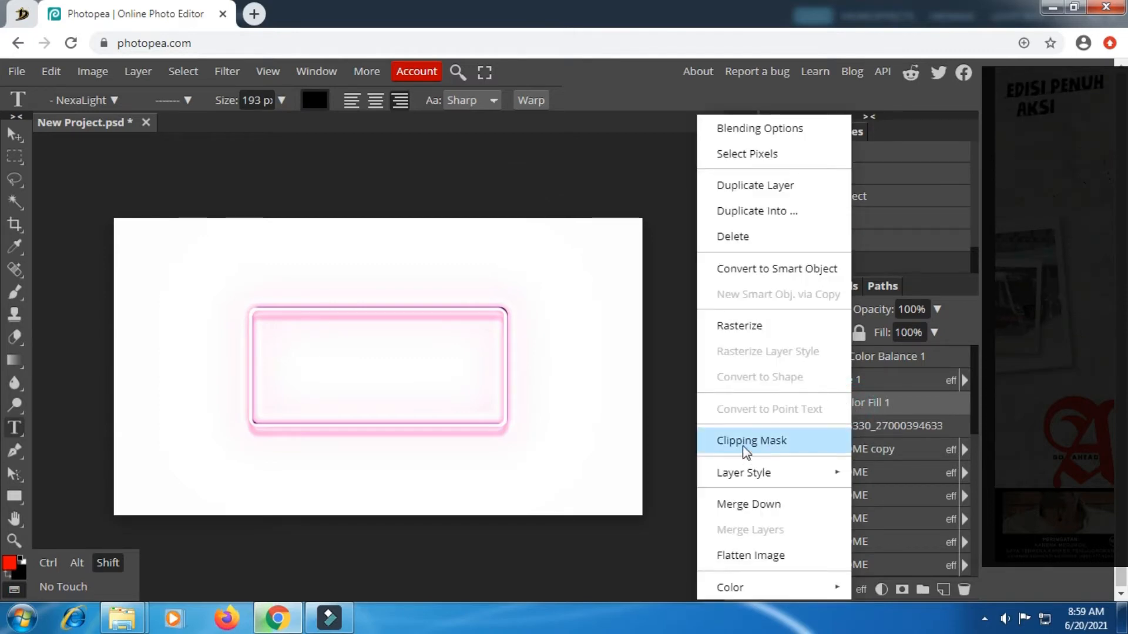
{"action": "left_click", "coordinate": [812, 453]}
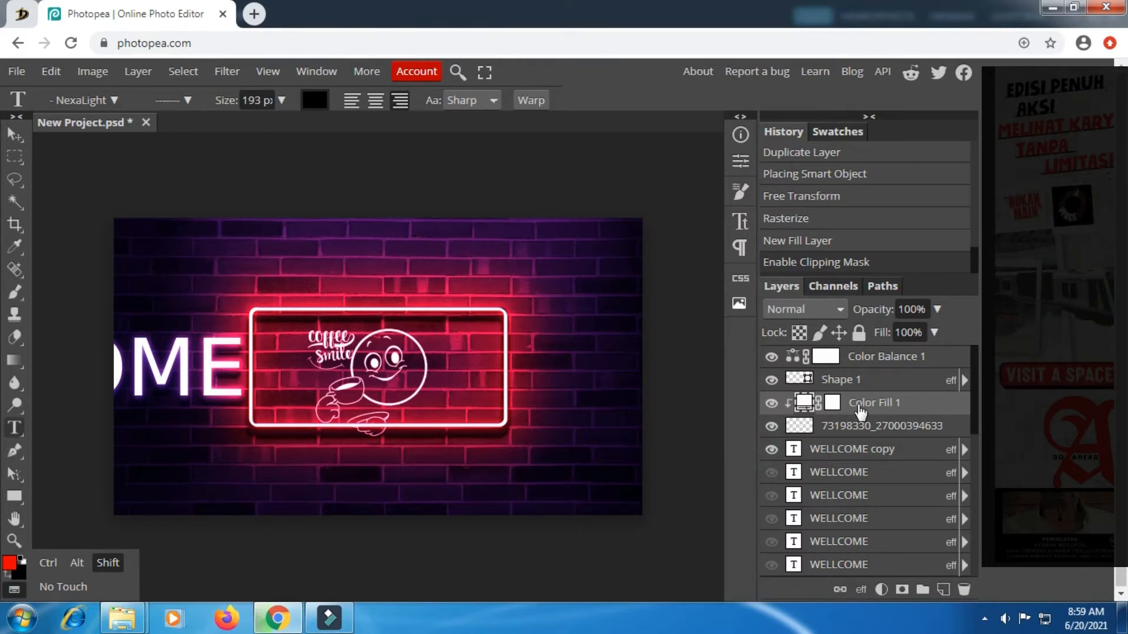
{"action": "double_click", "coordinate": [858, 405]}
{"action": "right_click", "coordinate": [858, 405]}
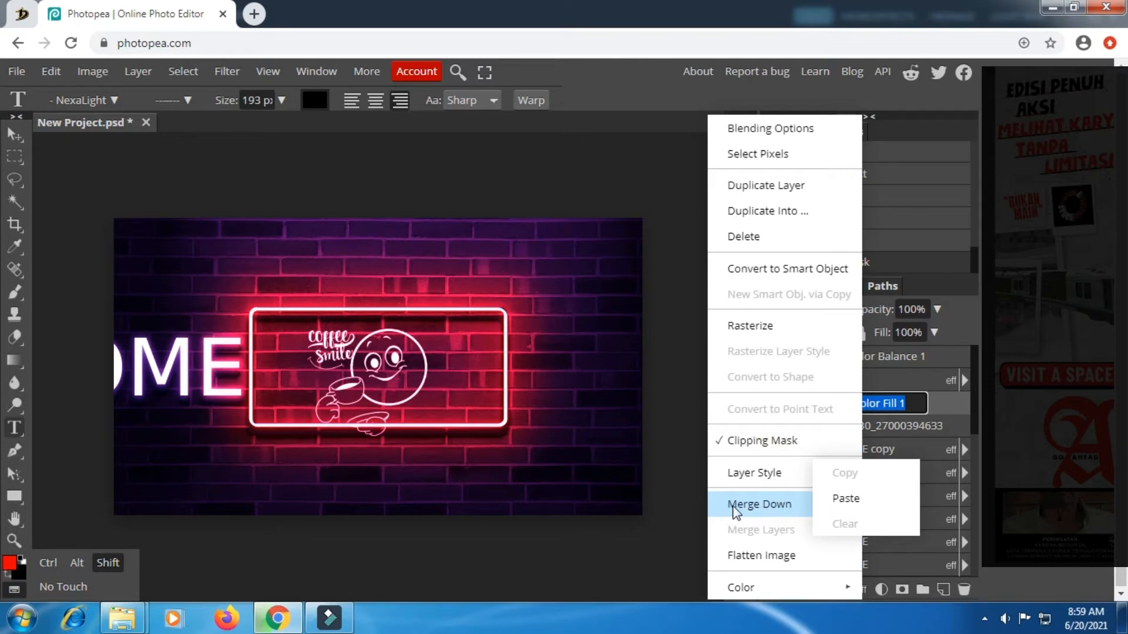
{"action": "left_click", "coordinate": [750, 506]}
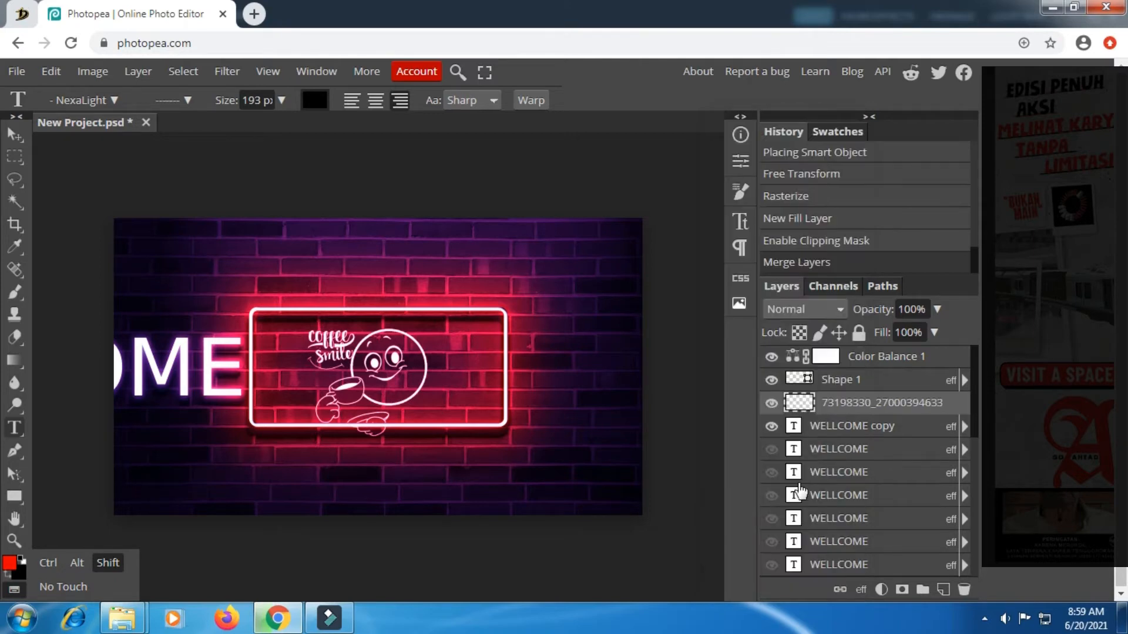
Step: Toggle the coffee smile layer's visibility to check it, and hide the WELLCOME copy layer
{"action": "left_click", "coordinate": [771, 403]}
{"action": "left_click", "coordinate": [771, 403]}
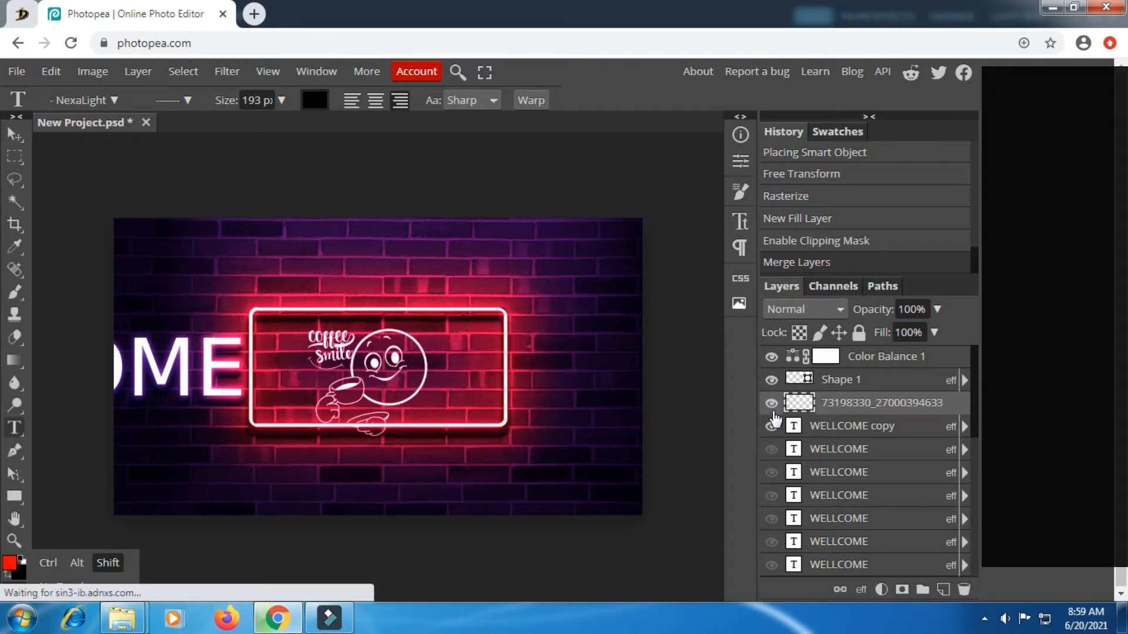
{"action": "left_click", "coordinate": [771, 427]}
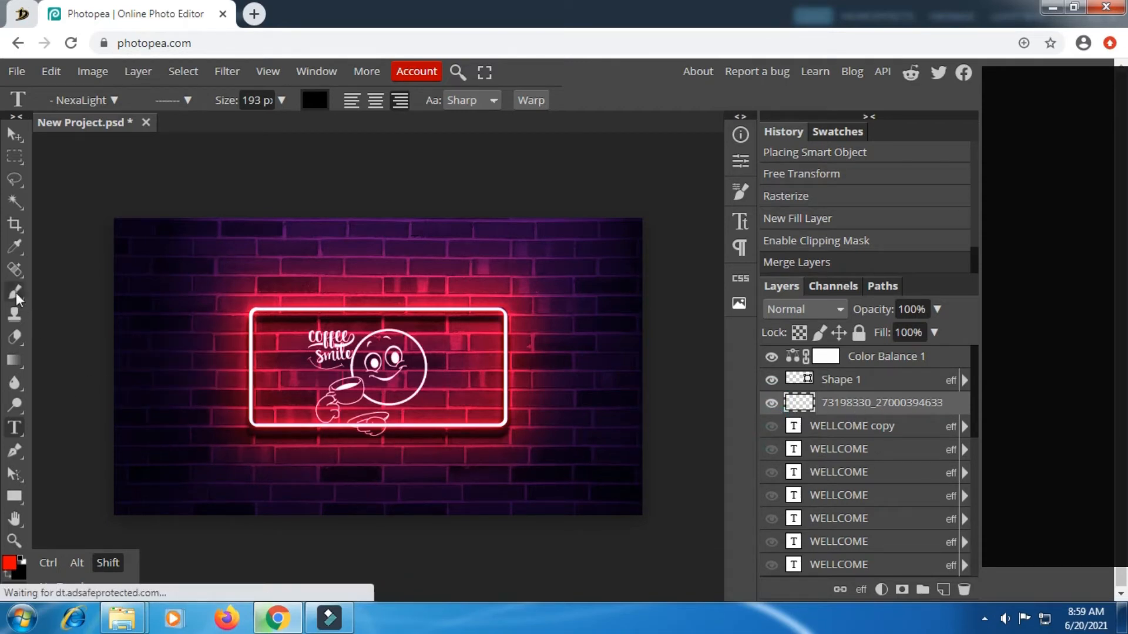
Step: Scale the coffee smile drawing proportionally to about 69% and move it fully inside the neon frame
{"action": "left_click", "coordinate": [15, 156]}
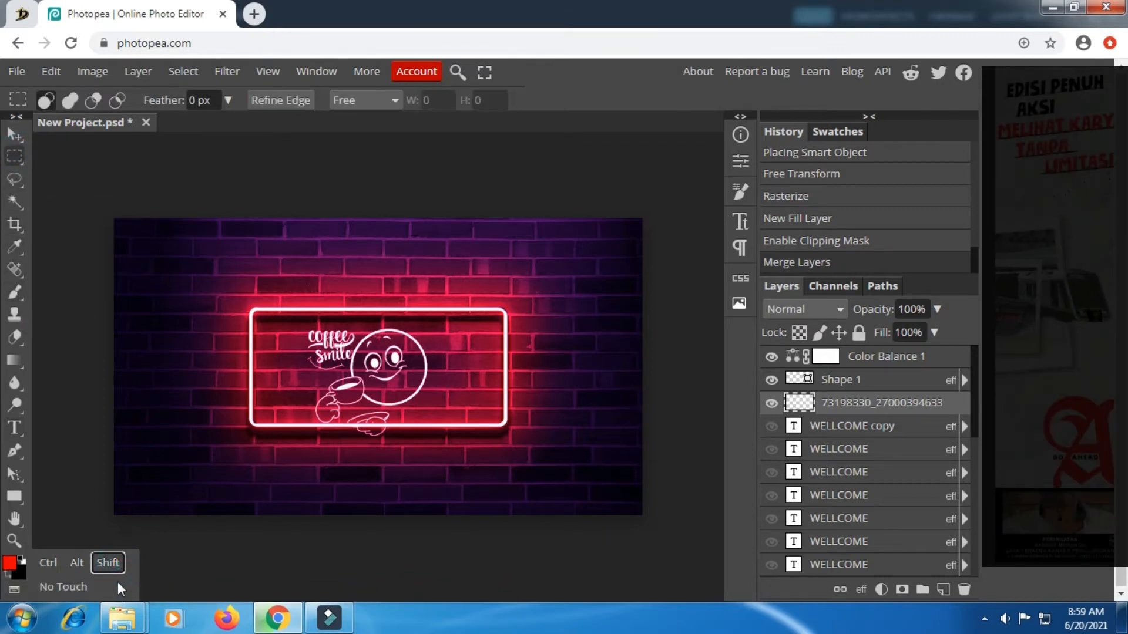
{"action": "left_click", "coordinate": [111, 563]}
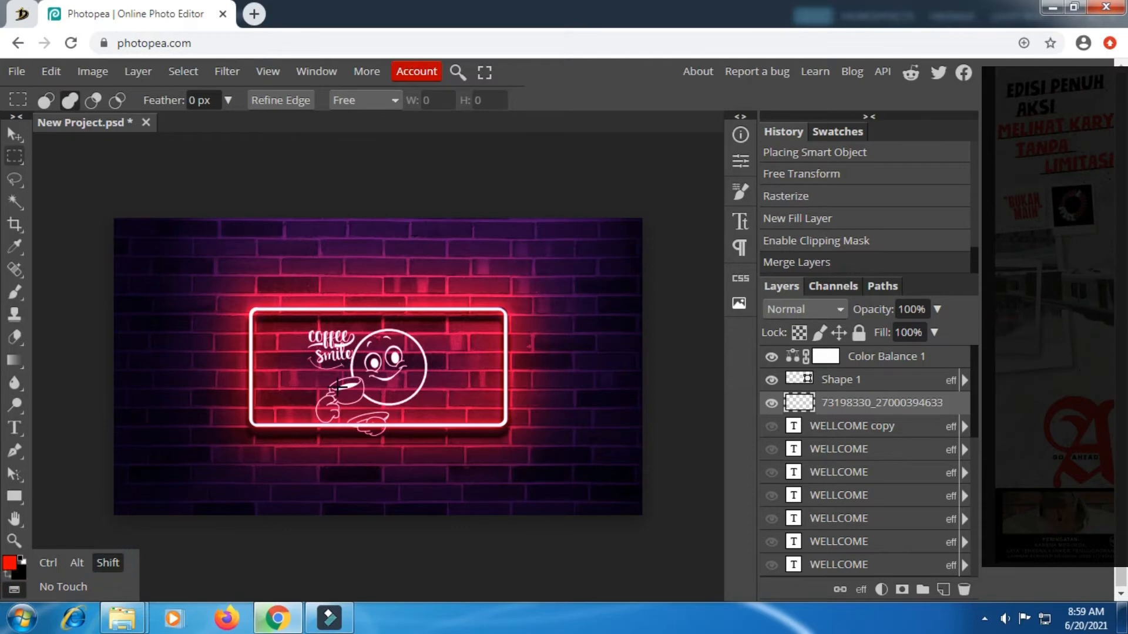
{"action": "right_click", "coordinate": [338, 387]}
{"action": "left_click", "coordinate": [389, 494]}
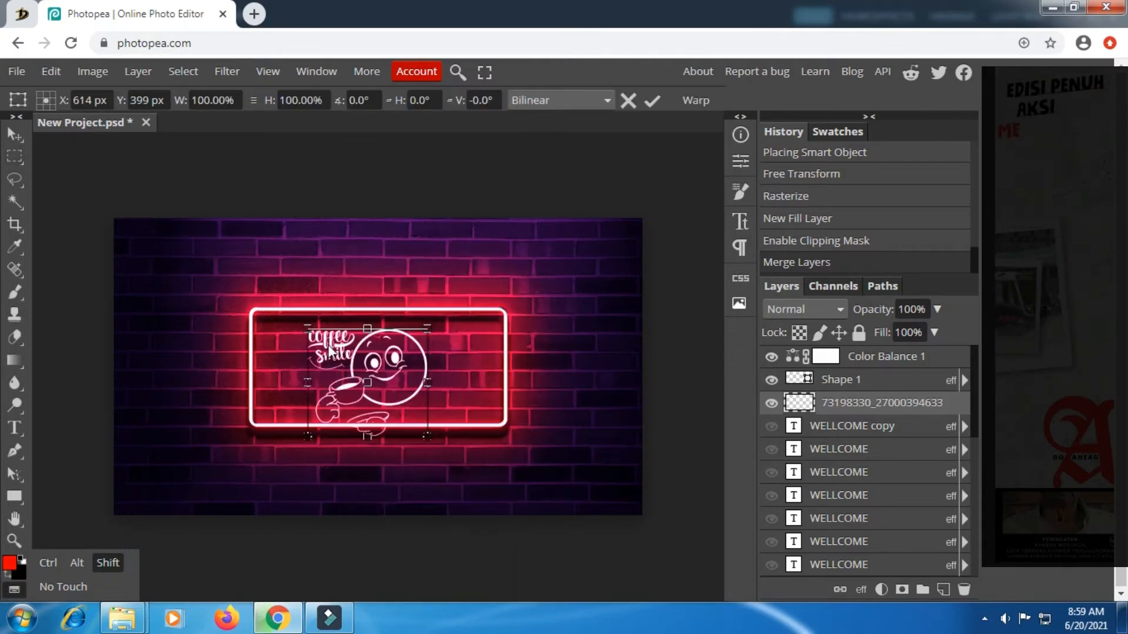
{"action": "scroll", "coordinate": [399, 418], "scroll_direction": "up", "scroll_amount": 1}
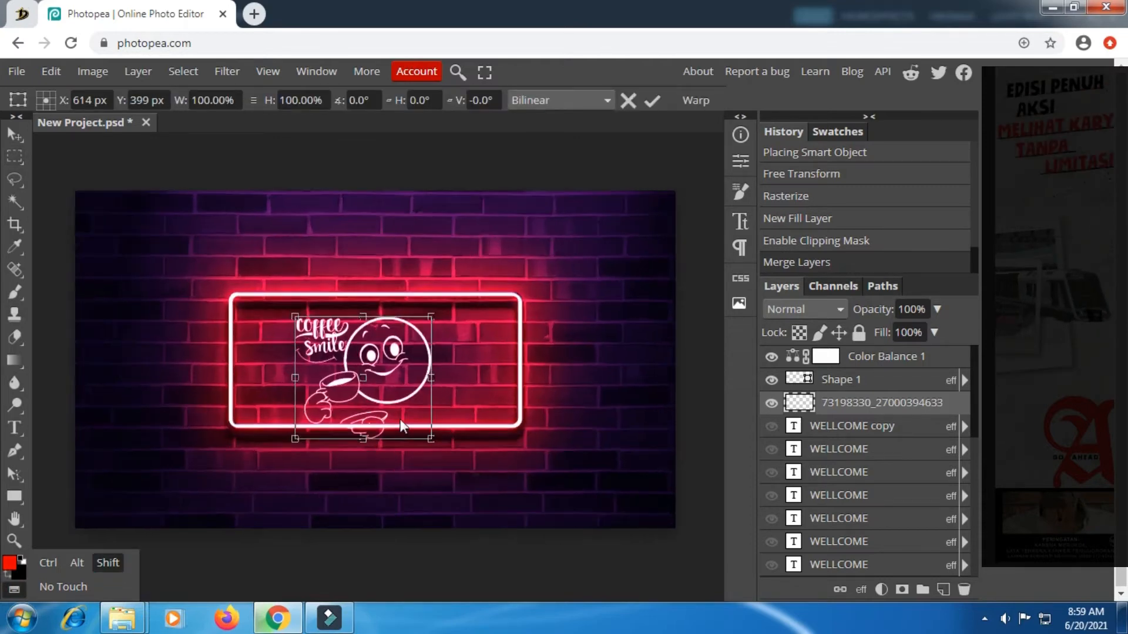
{"action": "scroll", "coordinate": [400, 418], "scroll_direction": "up", "scroll_amount": 1}
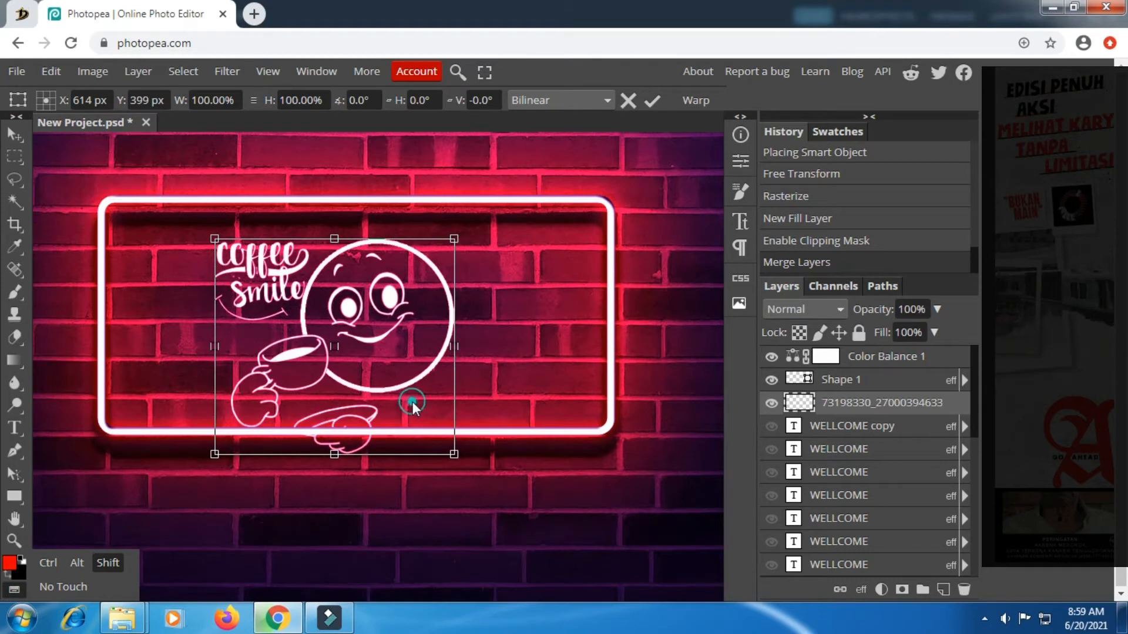
{"action": "left_click_drag", "start_coordinate": [412, 402], "coordinate": [393, 363]}
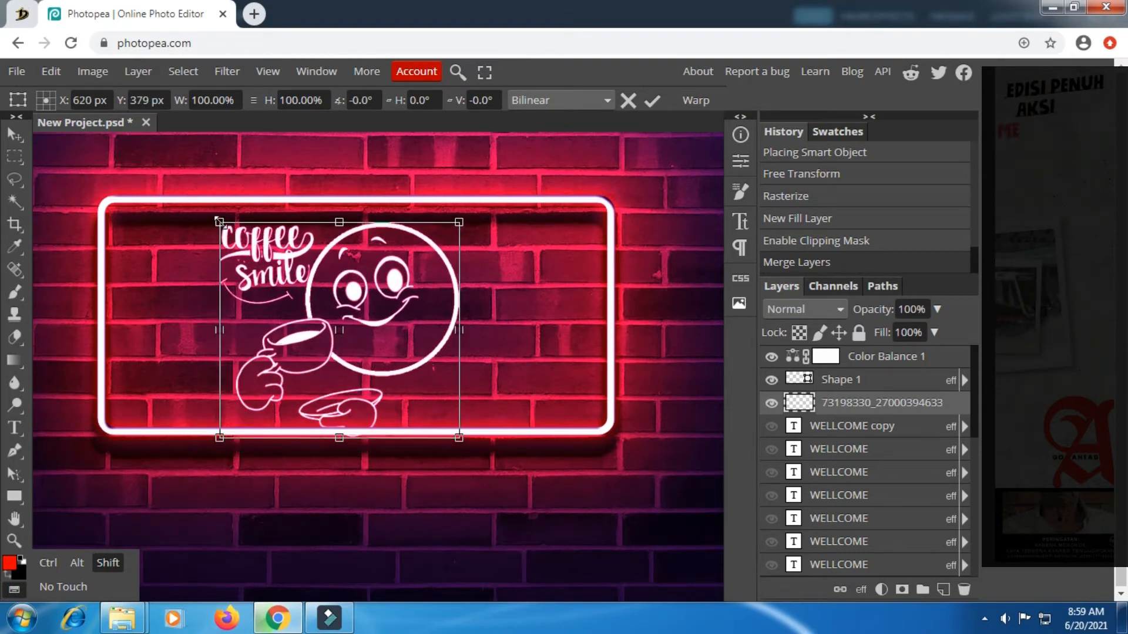
{"action": "left_click_drag", "start_coordinate": [219, 221], "coordinate": [292, 279]}
{"action": "left_click_drag", "start_coordinate": [426, 402], "coordinate": [400, 357]}
{"action": "key", "text": "ctrl+minus"}
{"action": "key", "text": "ctrl+minus"}
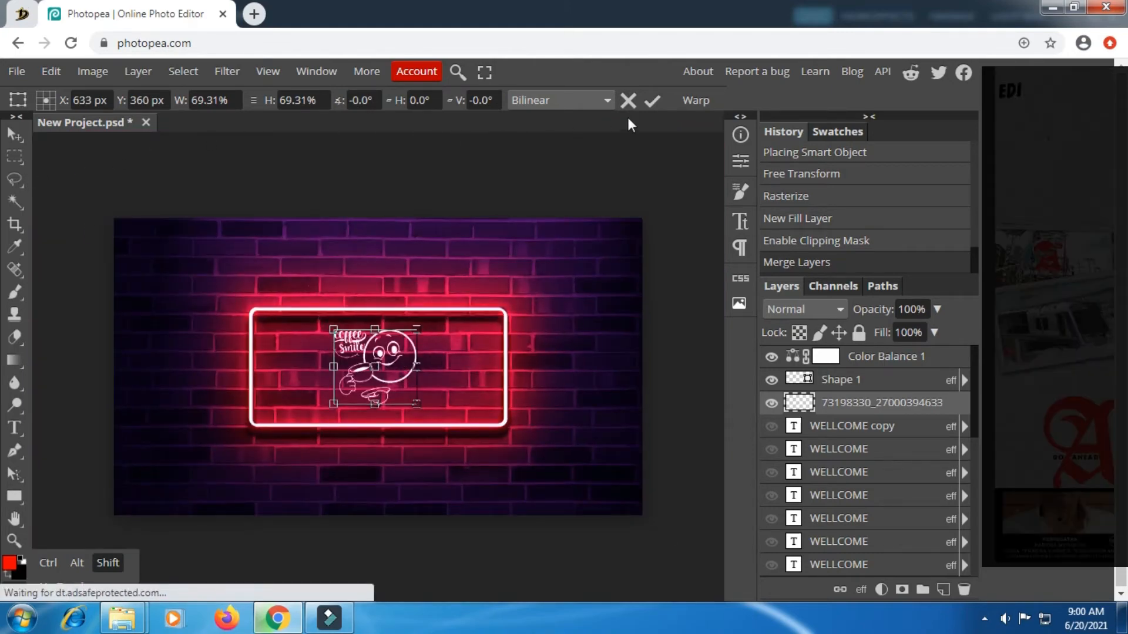
{"action": "left_click", "coordinate": [649, 101]}
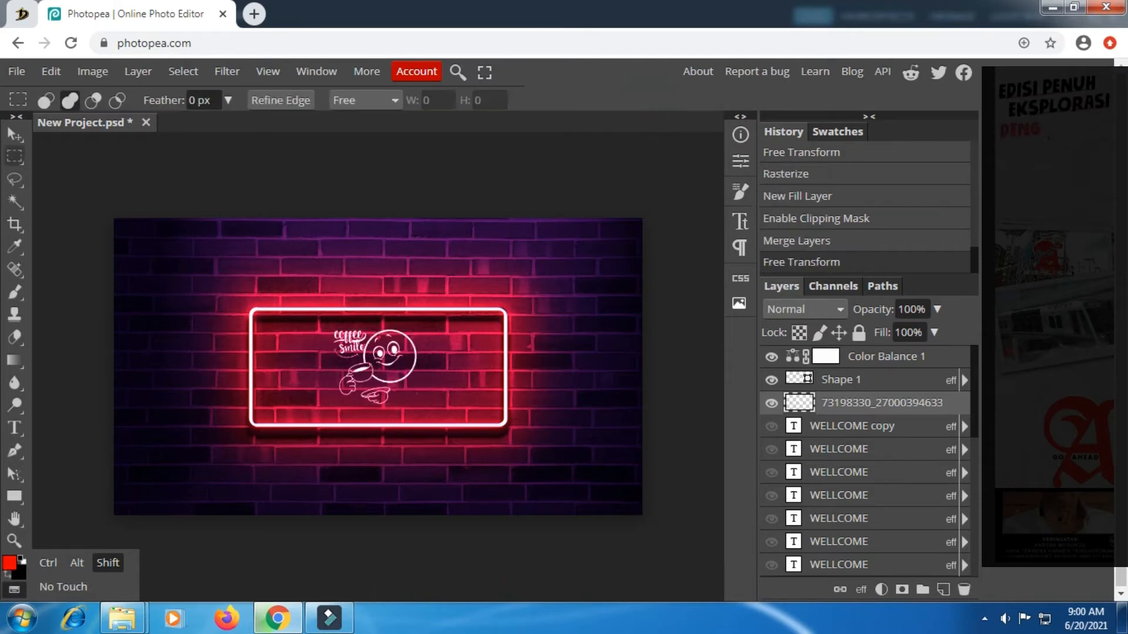
{"action": "left_click", "coordinate": [101, 563]}
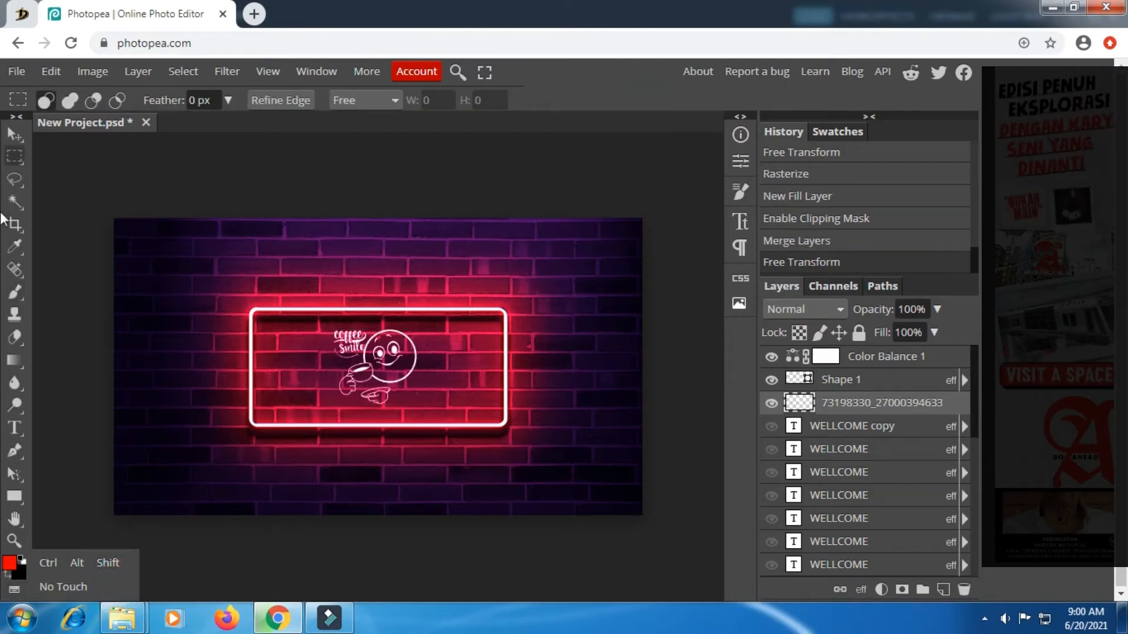
Step: Select the whole canvas, centre the coffee smile drawing horizontally on it, and deselect
{"action": "left_click", "coordinate": [16, 153]}
{"action": "left_click_drag", "start_coordinate": [89, 196], "coordinate": [684, 559]}
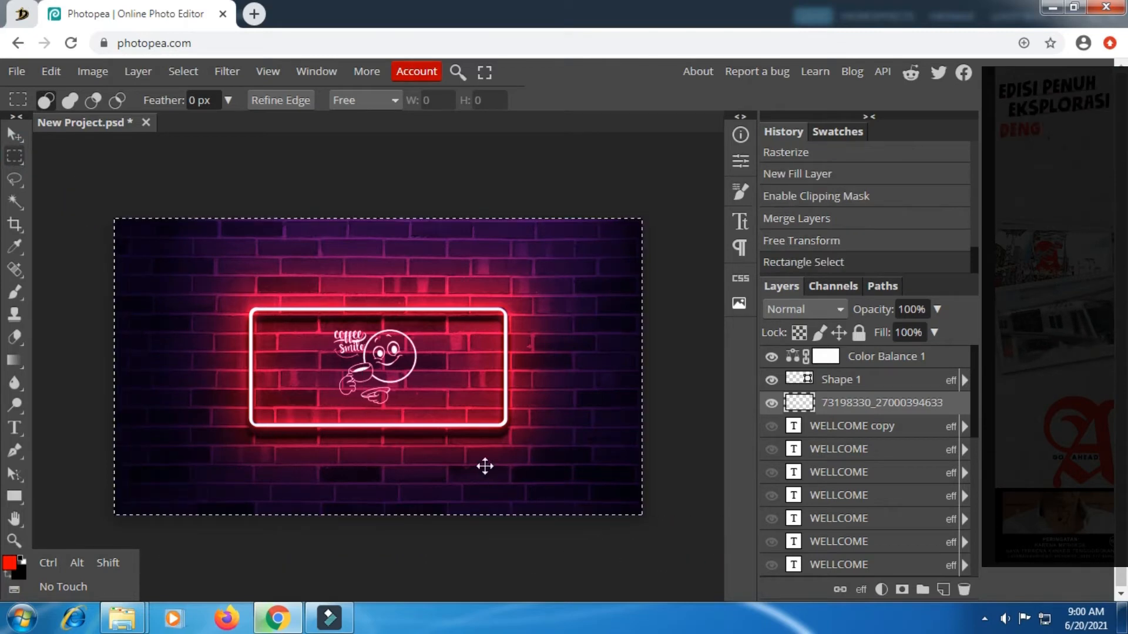
{"action": "left_click", "coordinate": [11, 131]}
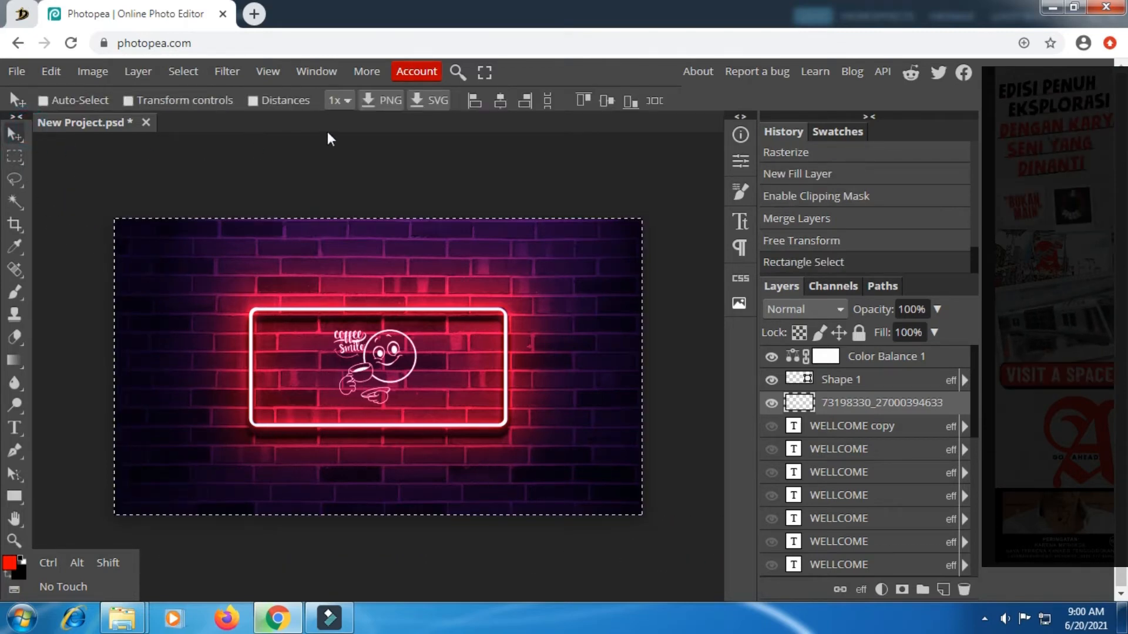
{"action": "left_click", "coordinate": [499, 102]}
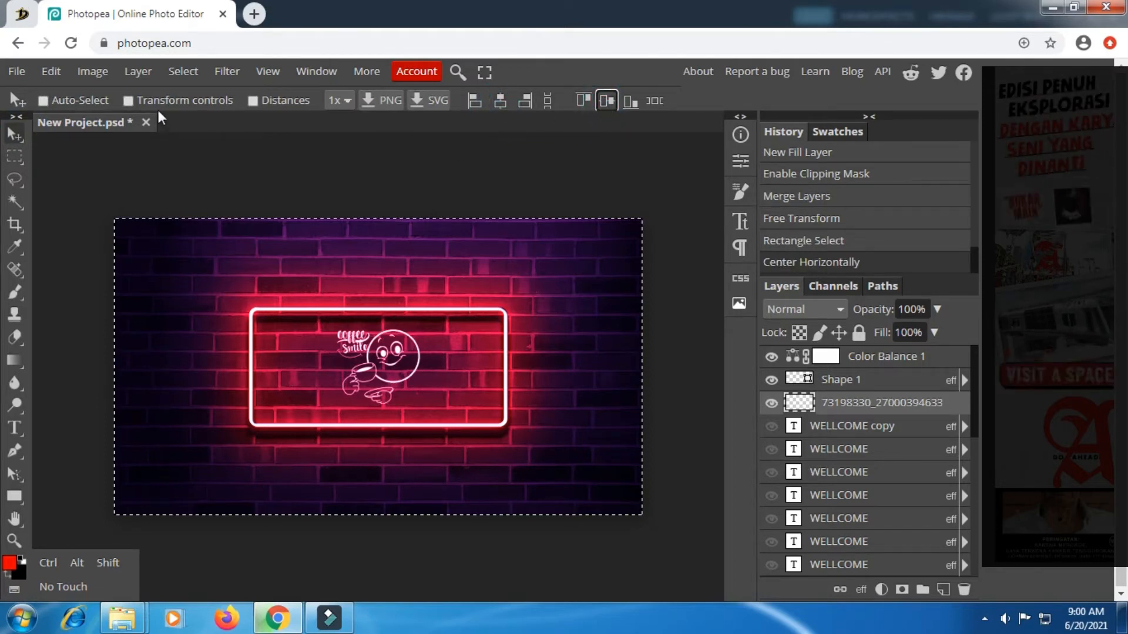
{"action": "left_click", "coordinate": [183, 71]}
{"action": "left_click", "coordinate": [208, 121]}
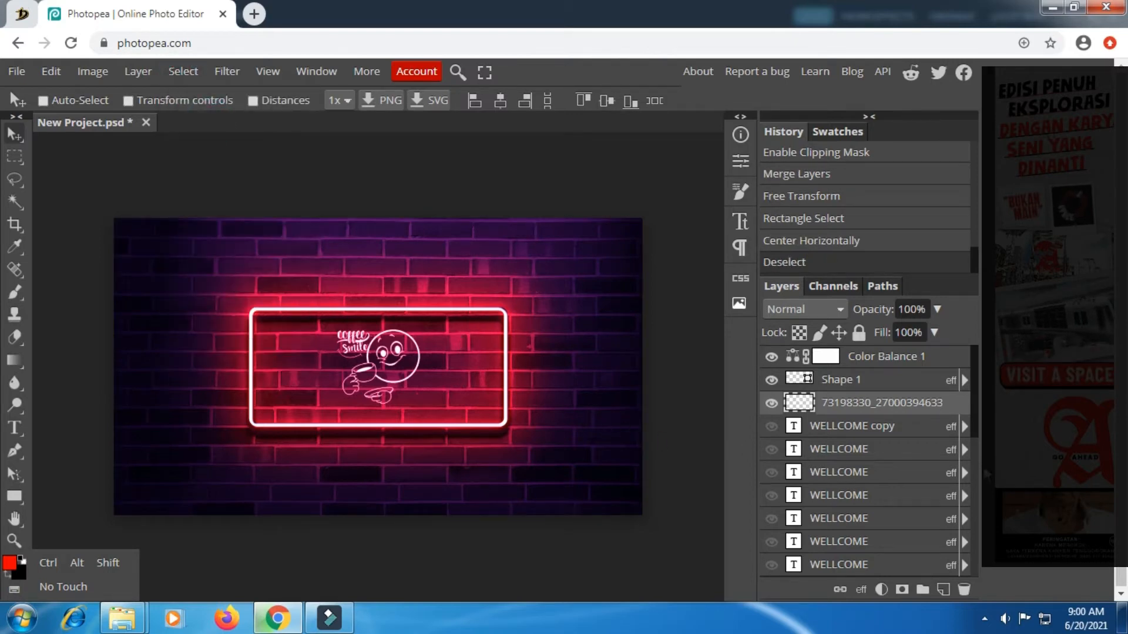
Step: Open the coffee smile layer's blending options and enable a drop shadow
{"action": "scroll", "coordinate": [361, 389], "scroll_direction": "up", "scroll_amount": 3}
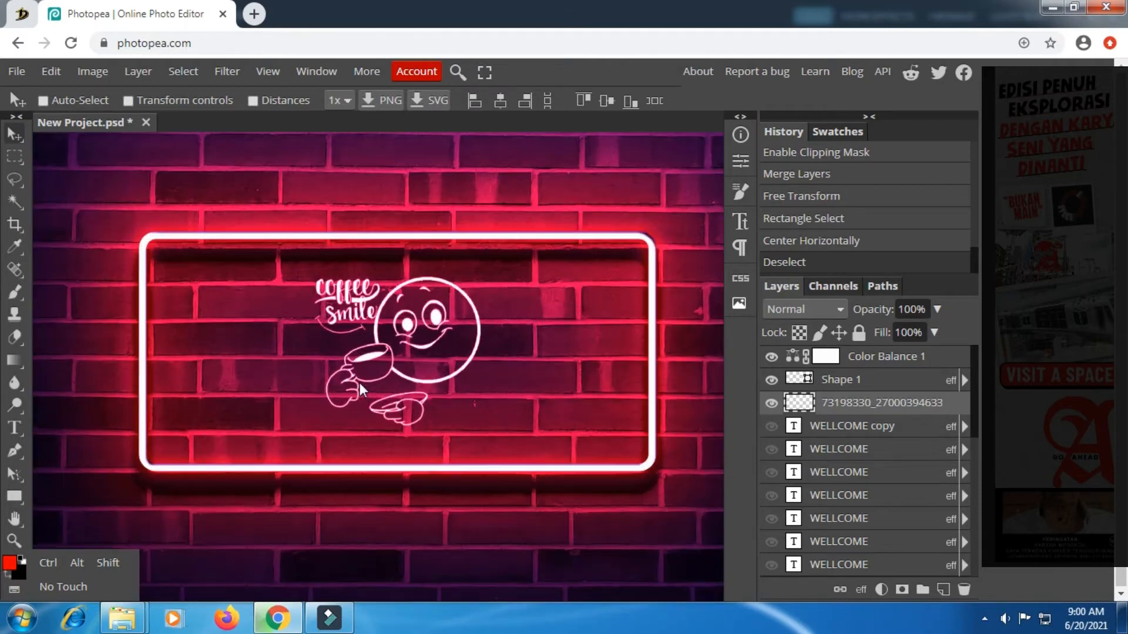
{"action": "right_click", "coordinate": [905, 405]}
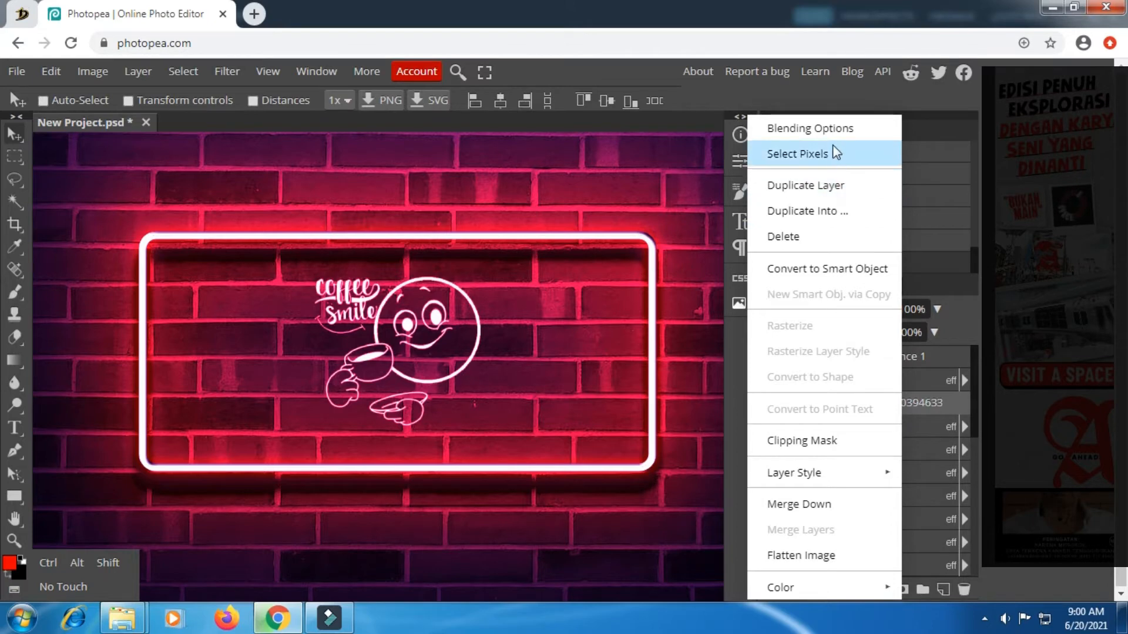
{"action": "left_click", "coordinate": [832, 129]}
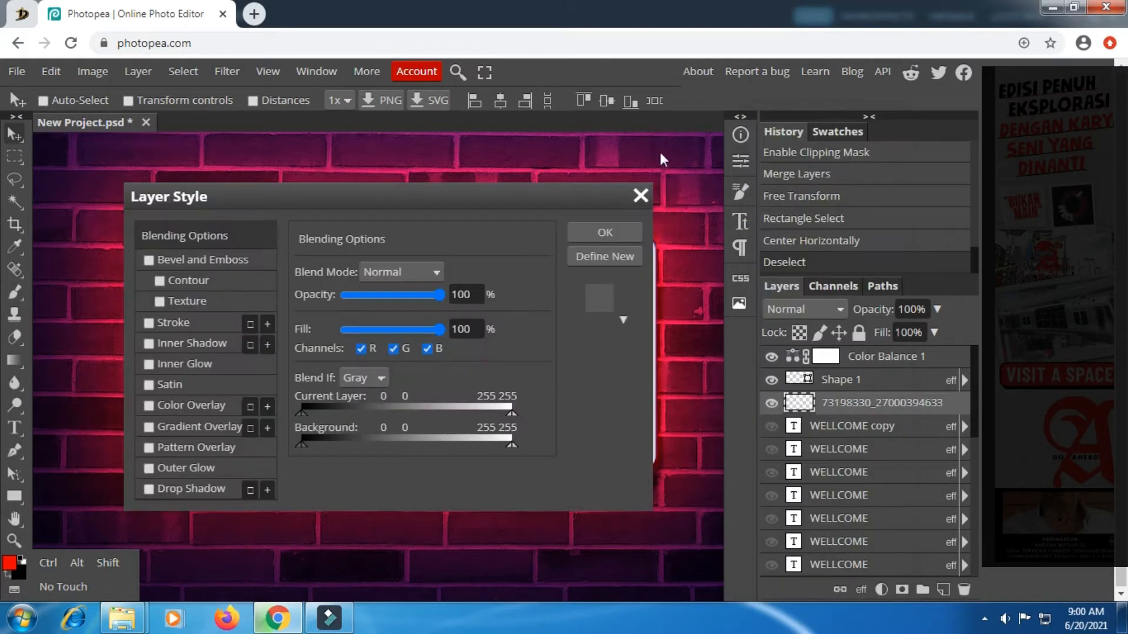
{"action": "left_click_drag", "start_coordinate": [418, 201], "coordinate": [859, 198]}
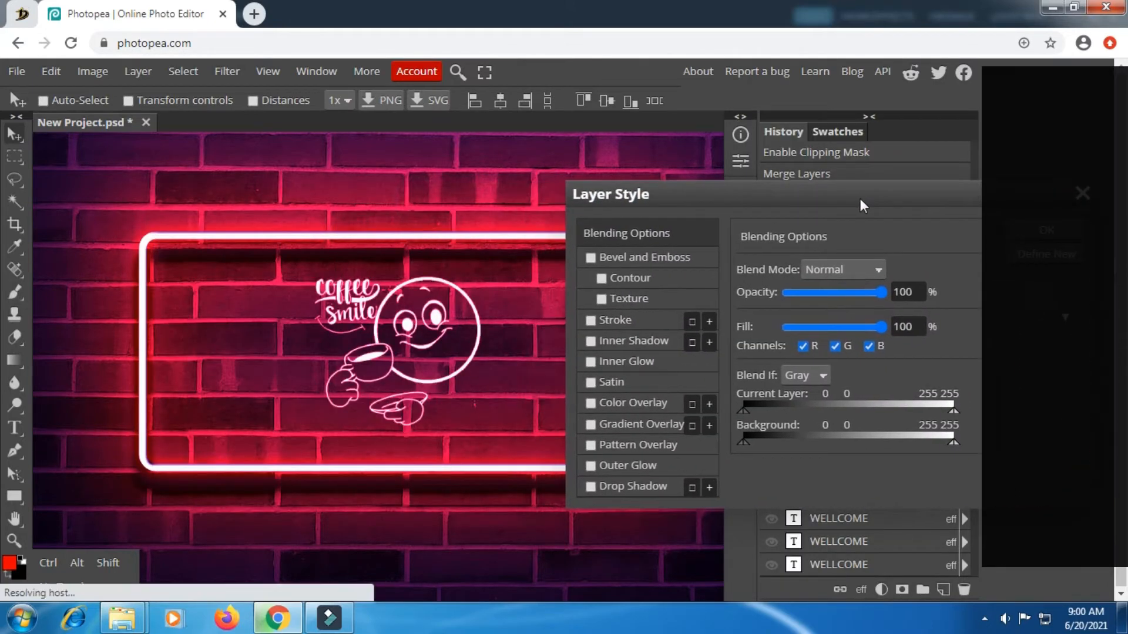
{"action": "left_click", "coordinate": [592, 487]}
{"action": "left_click", "coordinate": [628, 487]}
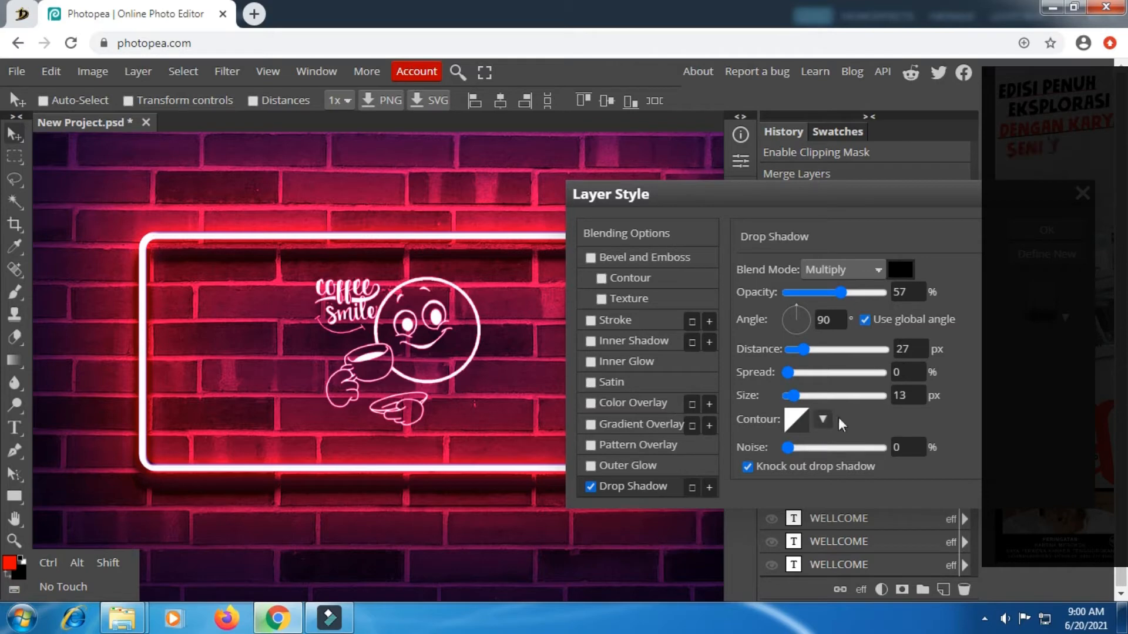
Step: Set the drop shadow's colour to white (ffffff)
{"action": "left_click", "coordinate": [902, 269]}
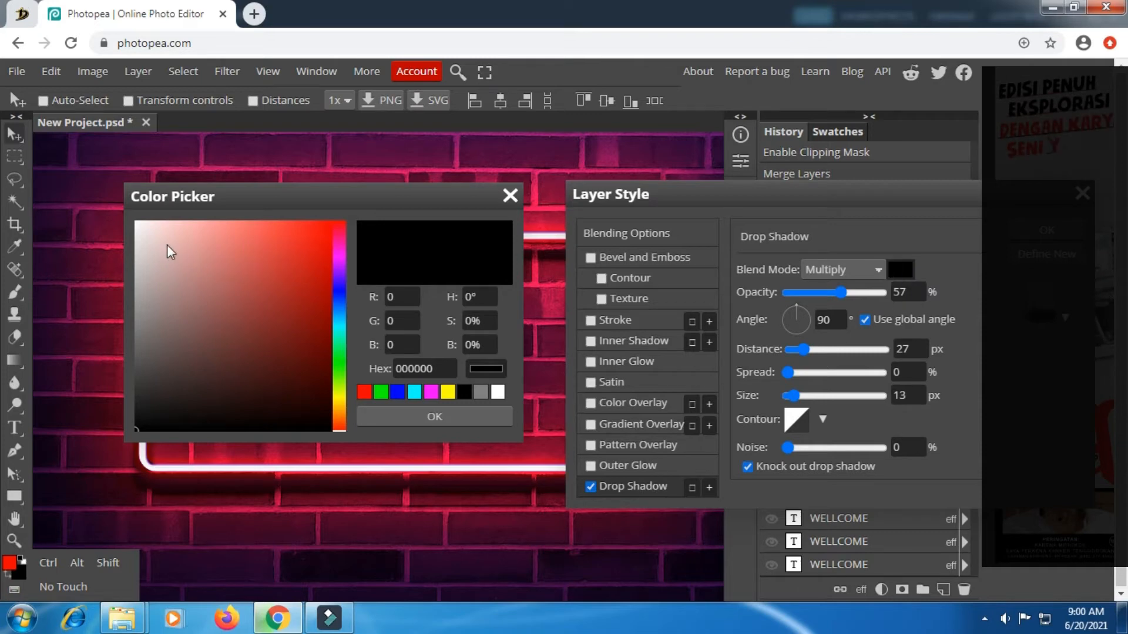
{"action": "left_click", "coordinate": [141, 226]}
{"action": "left_click_drag", "start_coordinate": [140, 226], "coordinate": [107, 198]}
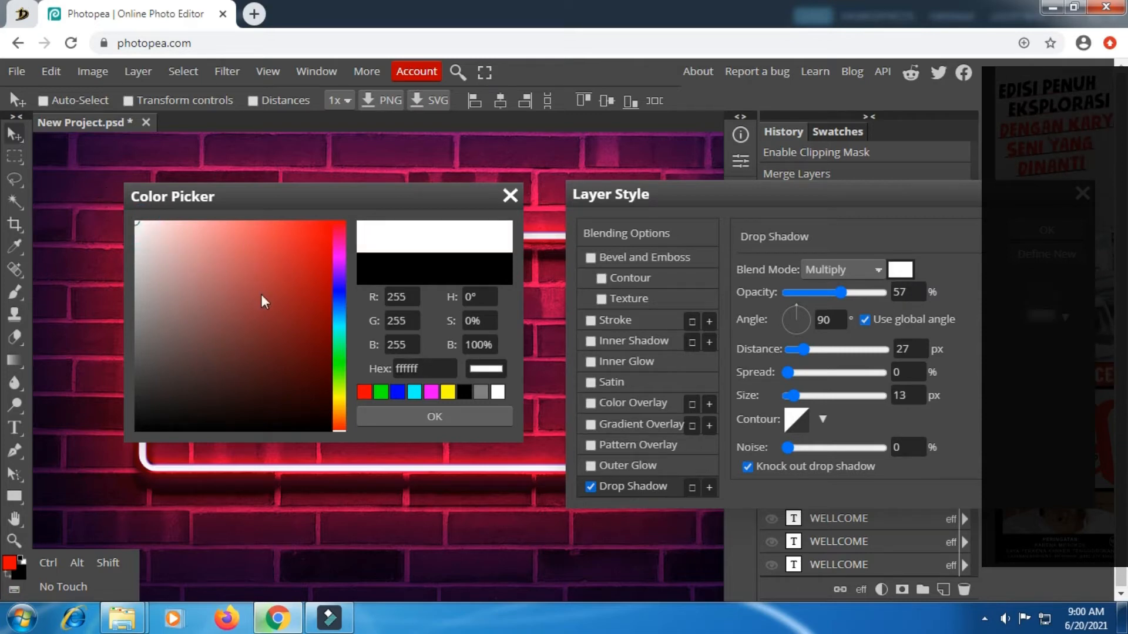
{"action": "left_click", "coordinate": [442, 415]}
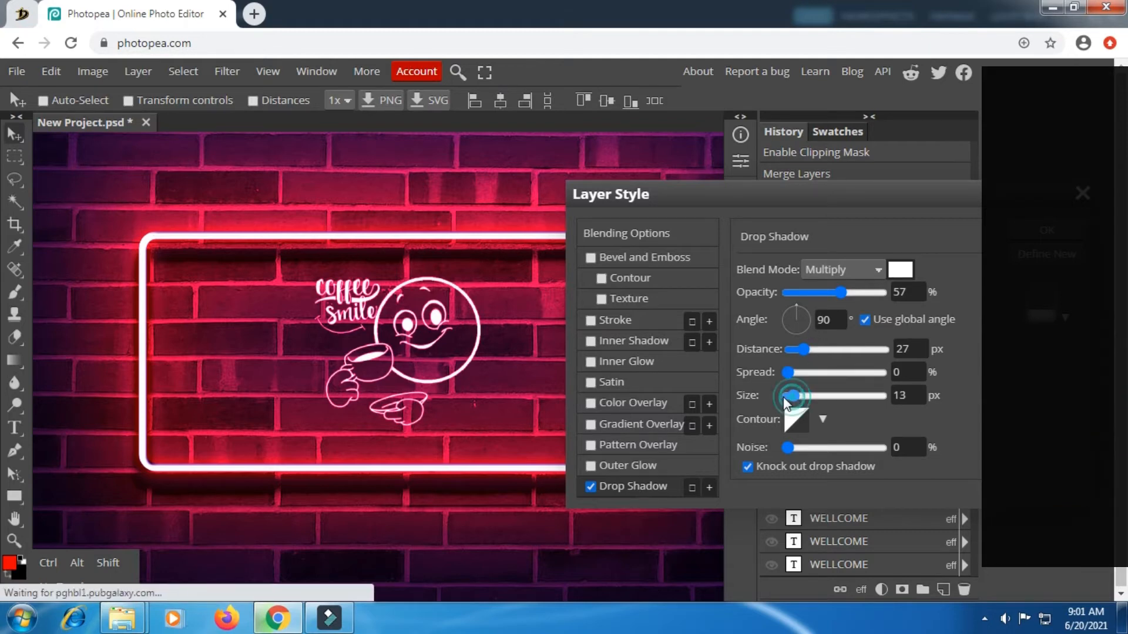
Step: Set the drop shadow's size to 0 px, opacity to 100% and blend mode to Normal
{"action": "mouse_move", "coordinate": [793, 397]}
{"action": "left_mouse_down"}
{"action": "mouse_move", "coordinate": [819, 397]}
{"action": "mouse_move", "coordinate": [784, 398]}
{"action": "left_mouse_up"}
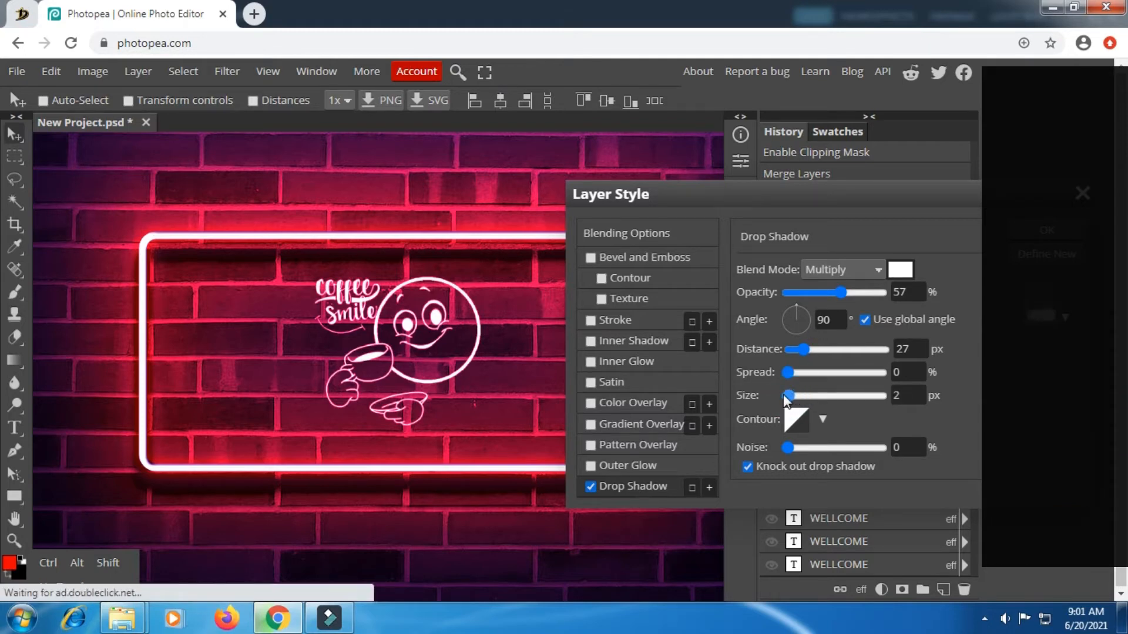
{"action": "left_click_drag", "start_coordinate": [839, 294], "coordinate": [885, 294]}
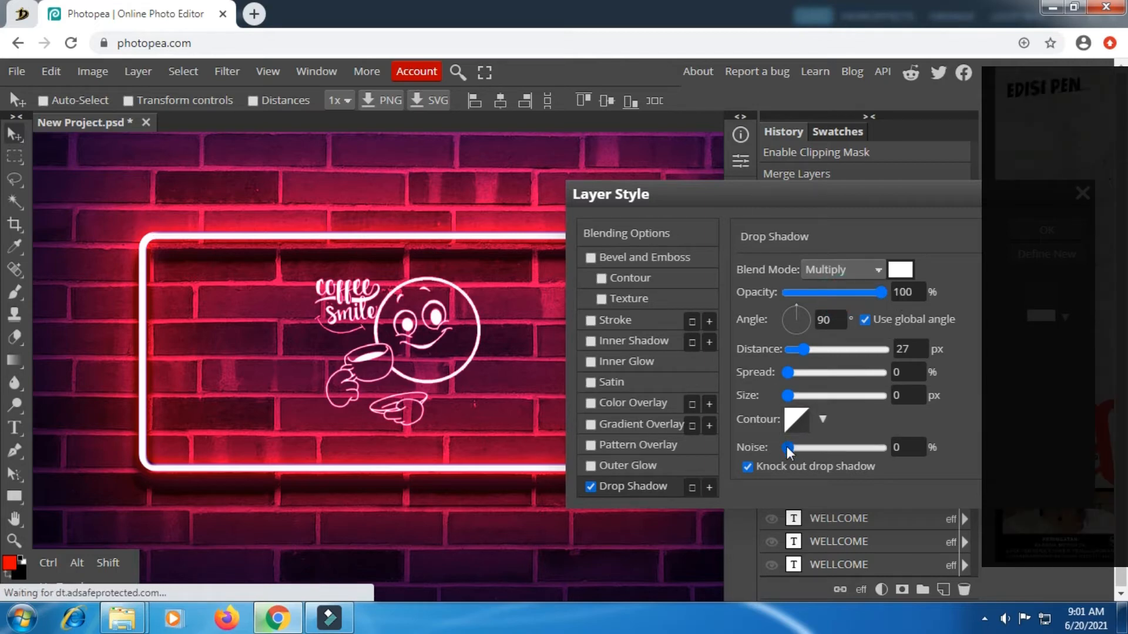
{"action": "left_click_drag", "start_coordinate": [787, 447], "coordinate": [755, 447]}
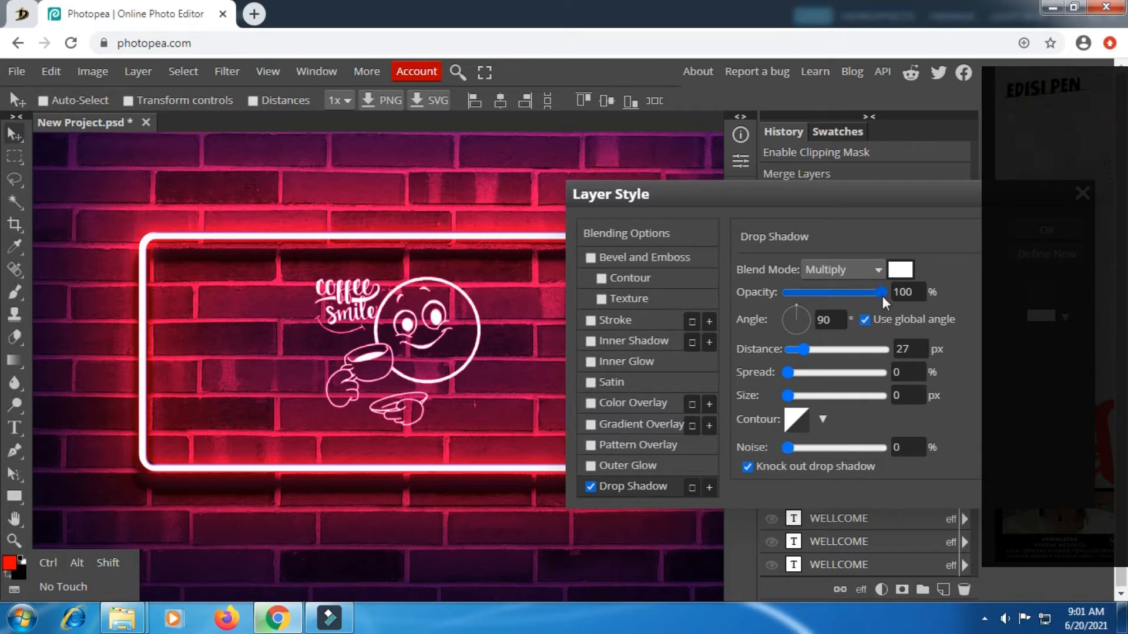
{"action": "left_click", "coordinate": [880, 270]}
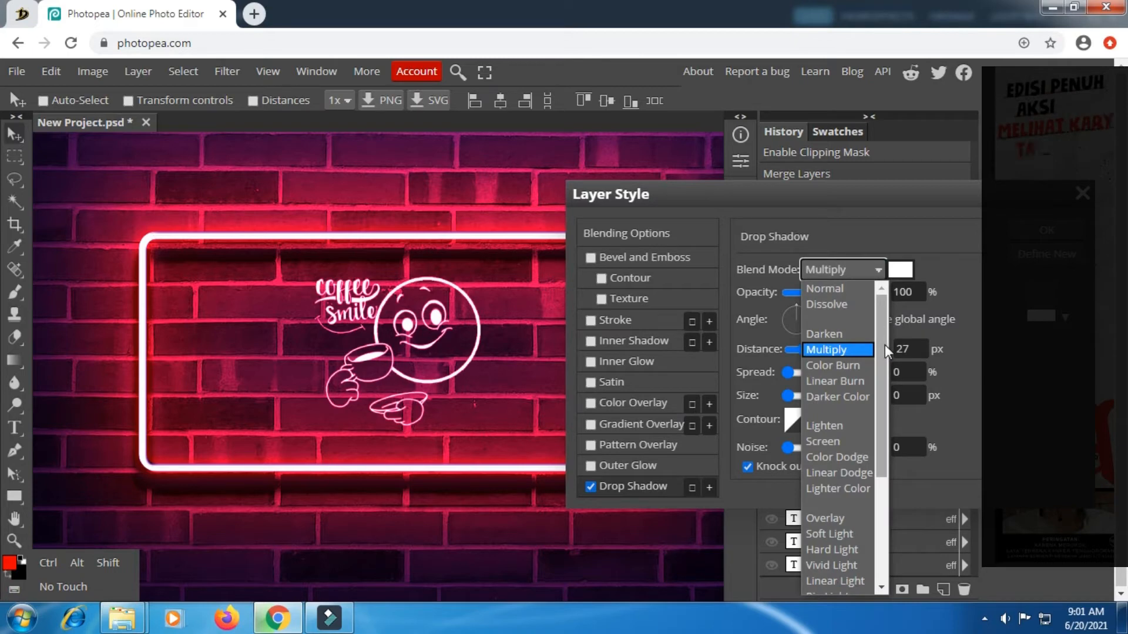
{"action": "left_click", "coordinate": [839, 290]}
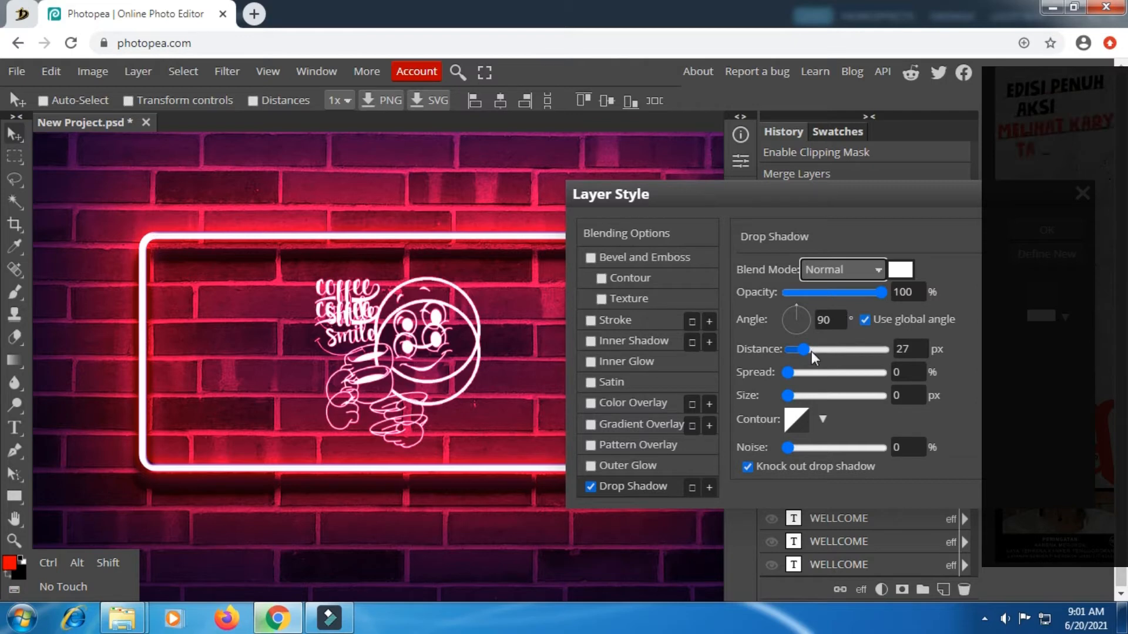
Step: Adjust the white drop shadow to a 4 px distance, 0% noise and a 7 px size
{"action": "left_click_drag", "start_coordinate": [809, 351], "coordinate": [792, 351]}
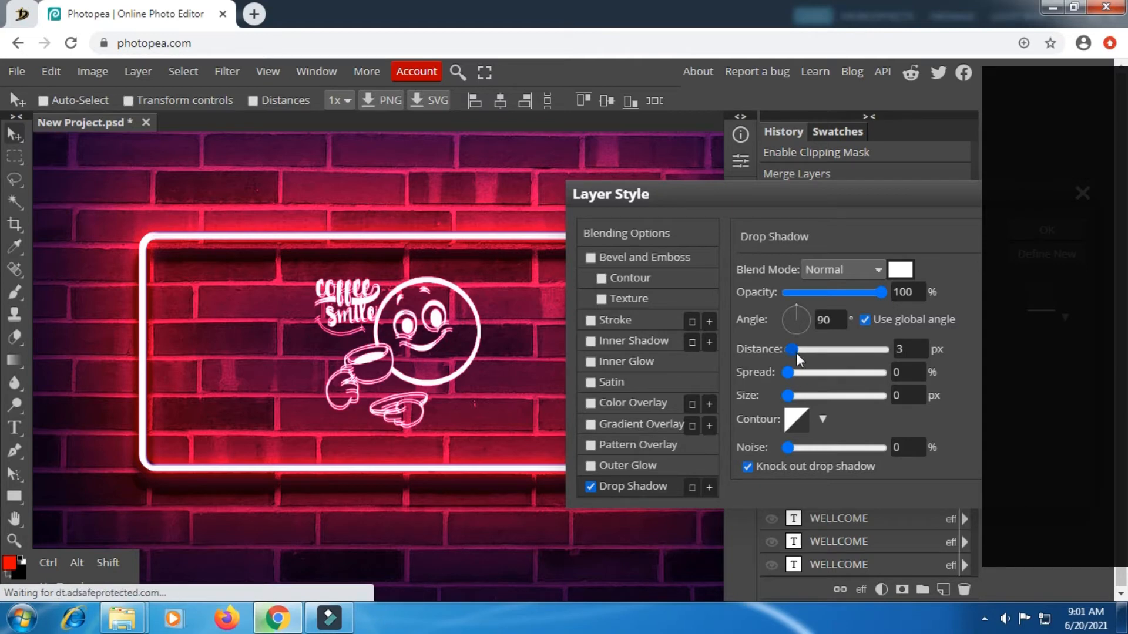
{"action": "left_click_drag", "start_coordinate": [796, 352], "coordinate": [731, 375]}
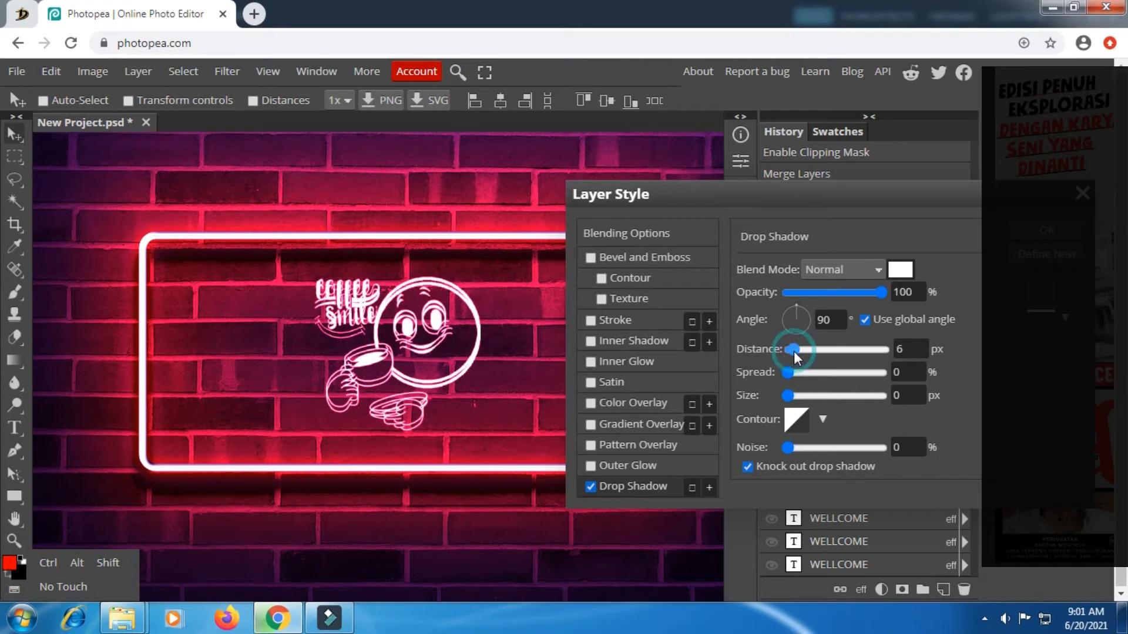
{"action": "left_click_drag", "start_coordinate": [794, 351], "coordinate": [793, 351]}
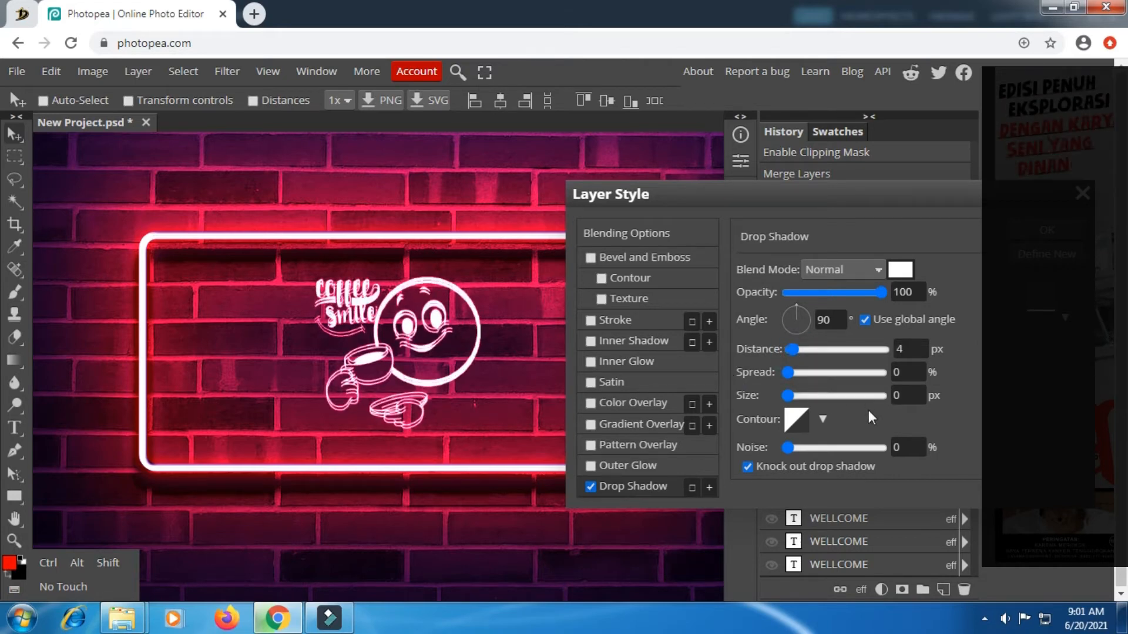
{"action": "left_click_drag", "start_coordinate": [788, 447], "coordinate": [876, 448]}
{"action": "left_click_drag", "start_coordinate": [749, 451], "coordinate": [732, 451]}
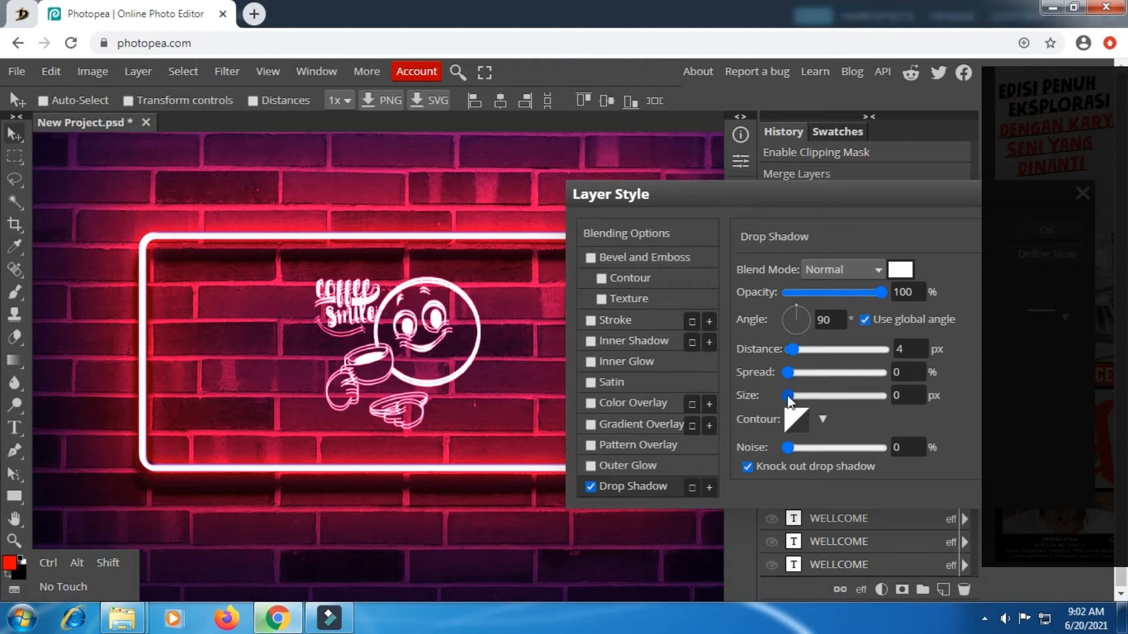
{"action": "mouse_move", "coordinate": [788, 398]}
{"action": "left_mouse_down"}
{"action": "mouse_move", "coordinate": [834, 392]}
{"action": "mouse_move", "coordinate": [792, 398]}
{"action": "left_mouse_up"}
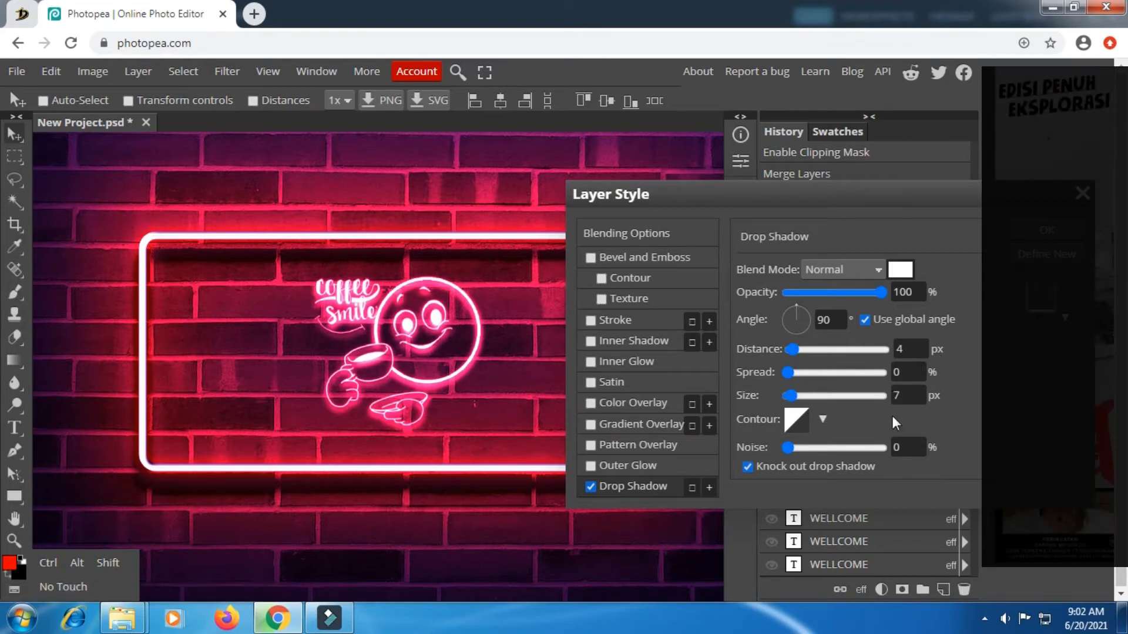
Step: Add a second drop shadow to the coffee smile layer and set its colour to cyan (00ffff)
{"action": "left_click", "coordinate": [709, 488]}
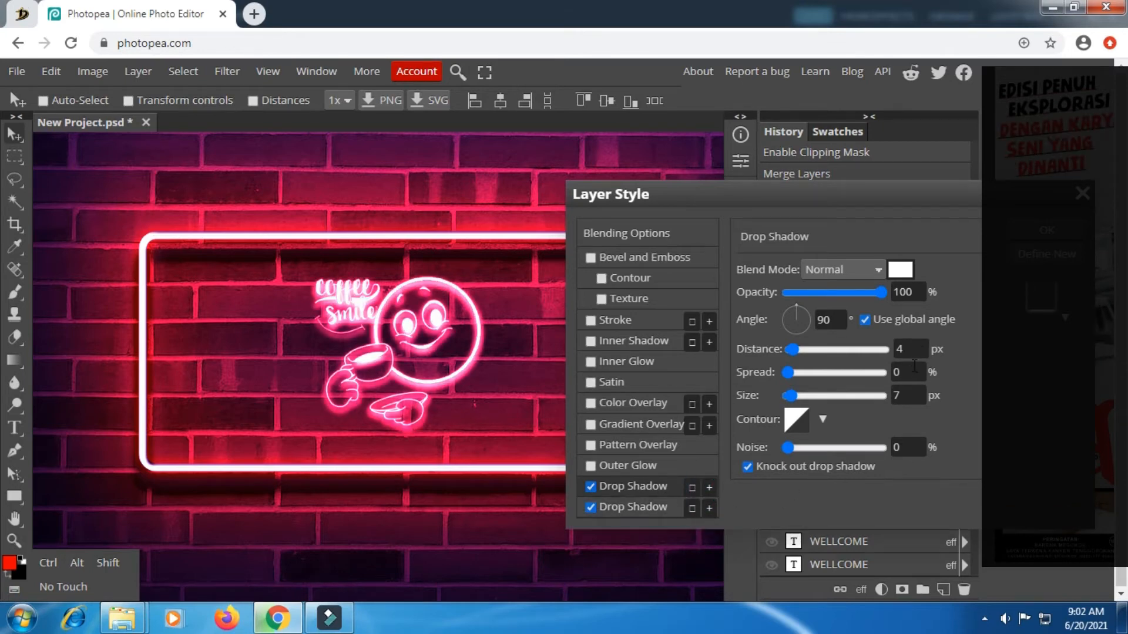
{"action": "left_click", "coordinate": [899, 271]}
{"action": "left_click_drag", "start_coordinate": [340, 193], "coordinate": [726, 211]}
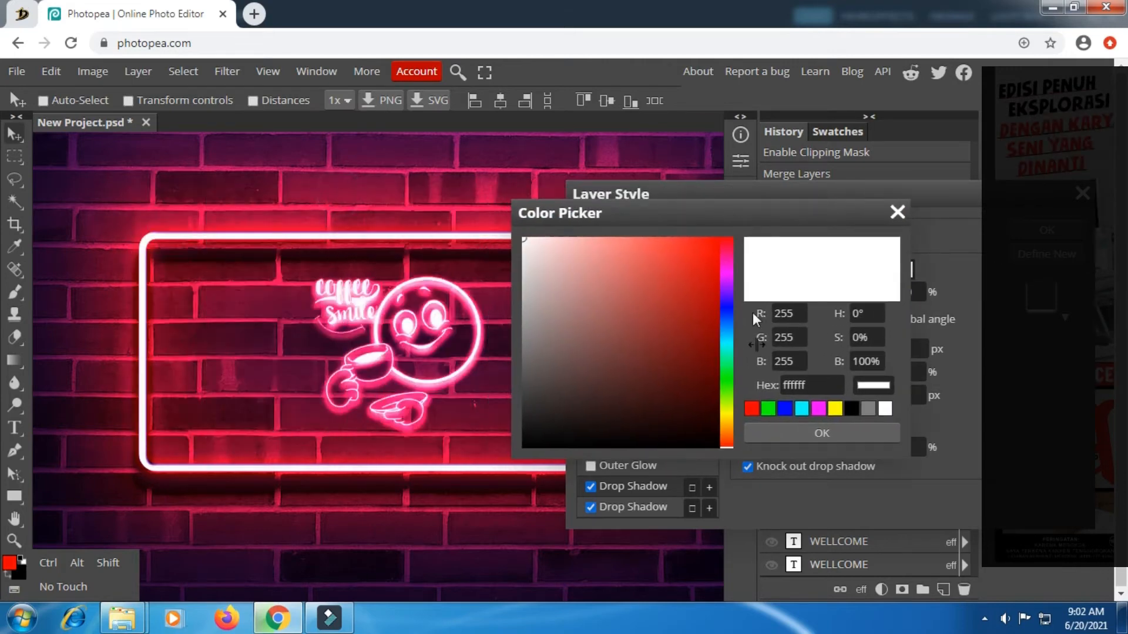
{"action": "left_click", "coordinate": [804, 411]}
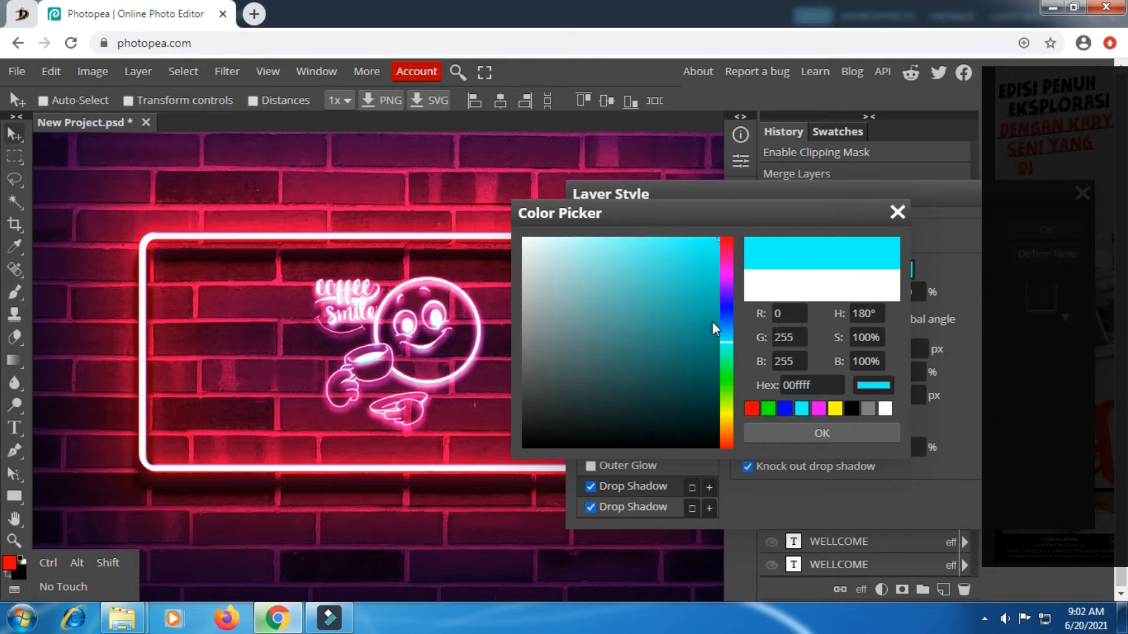
{"action": "left_click", "coordinate": [1002, 247]}
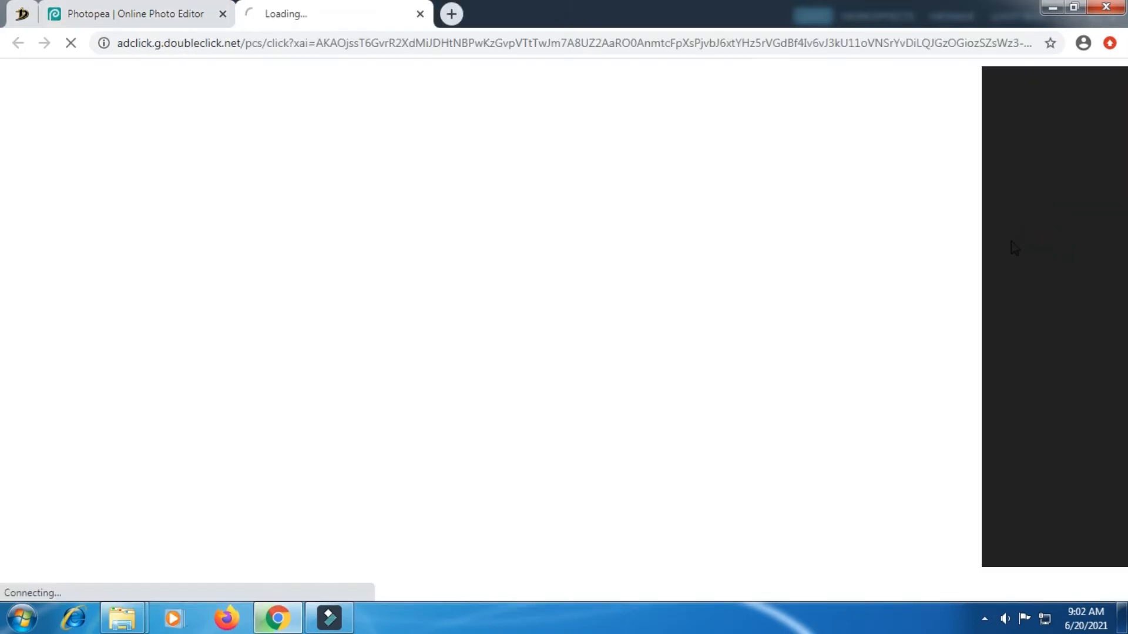
{"action": "left_click", "coordinate": [420, 14]}
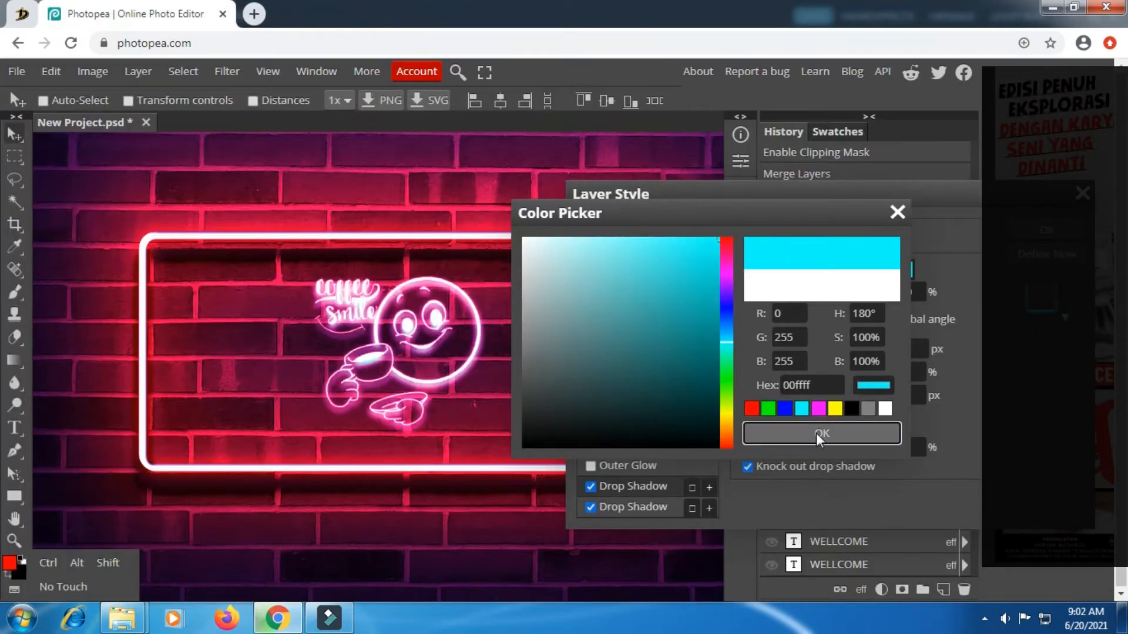
{"action": "left_click", "coordinate": [816, 433]}
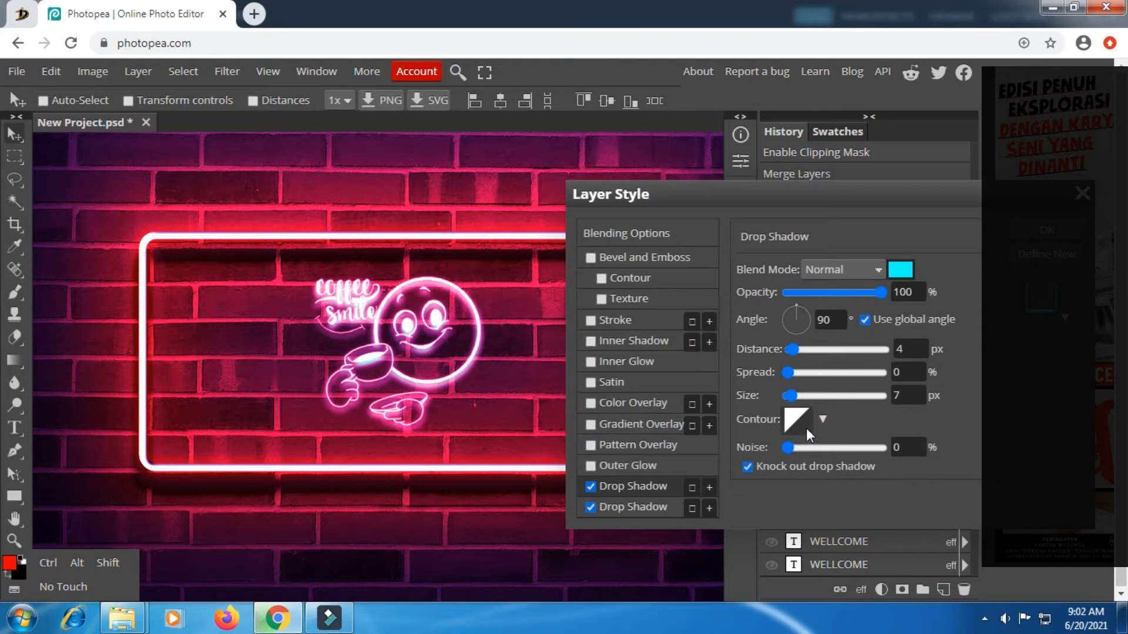
Step: Change the colour of the first listed drop shadow from cyan to near-white (fbfbfb)
{"action": "left_click", "coordinate": [915, 395]}
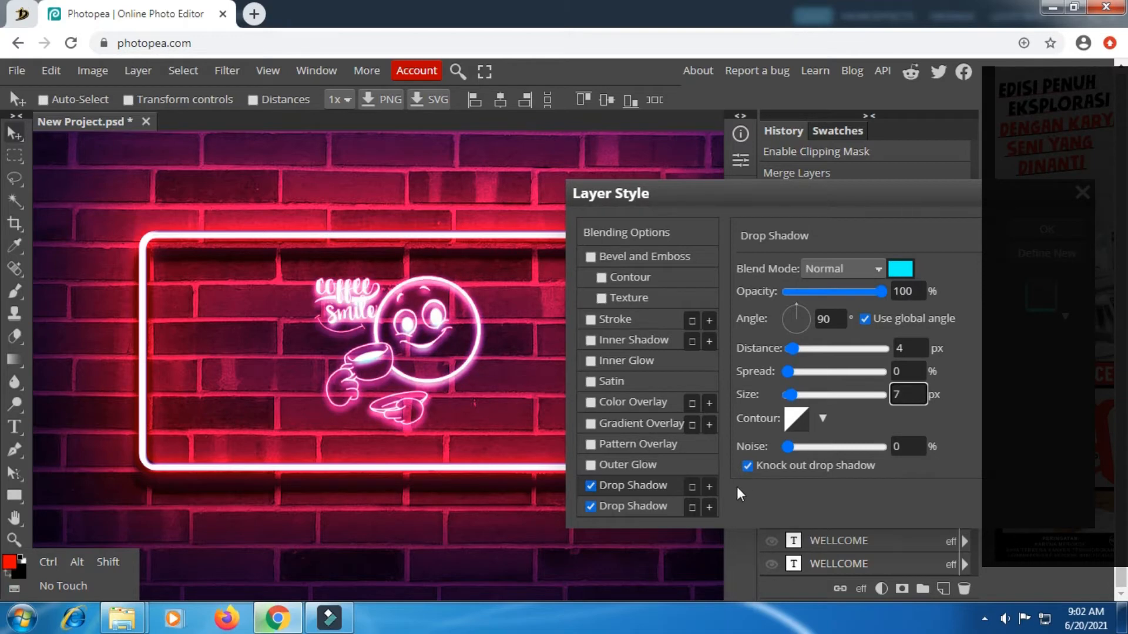
{"action": "left_click", "coordinate": [649, 509]}
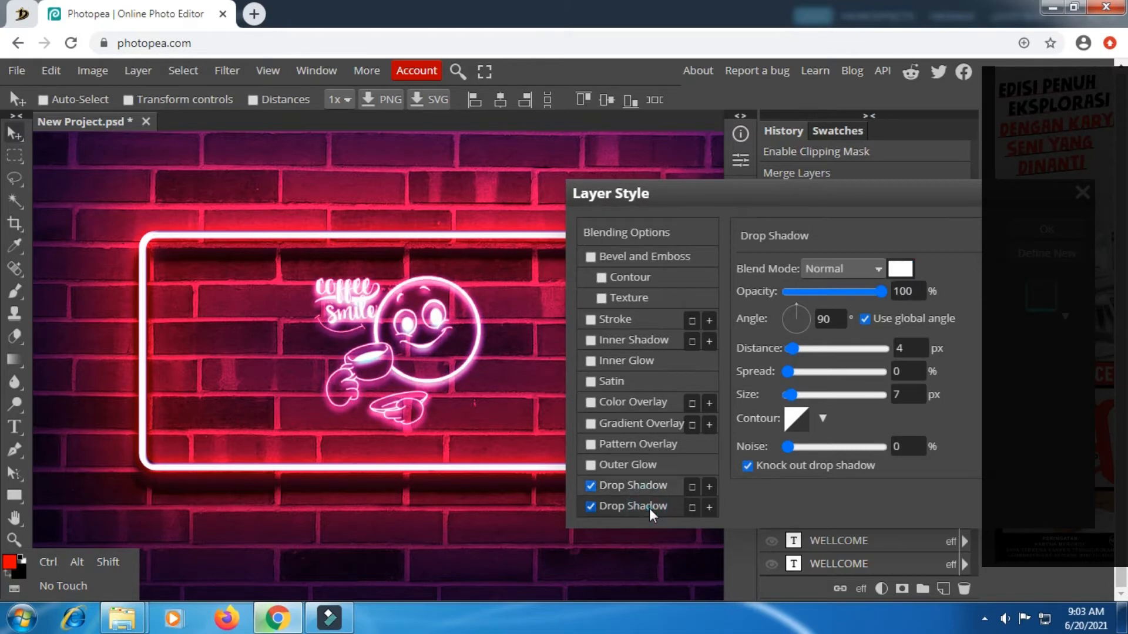
{"action": "left_click", "coordinate": [643, 487]}
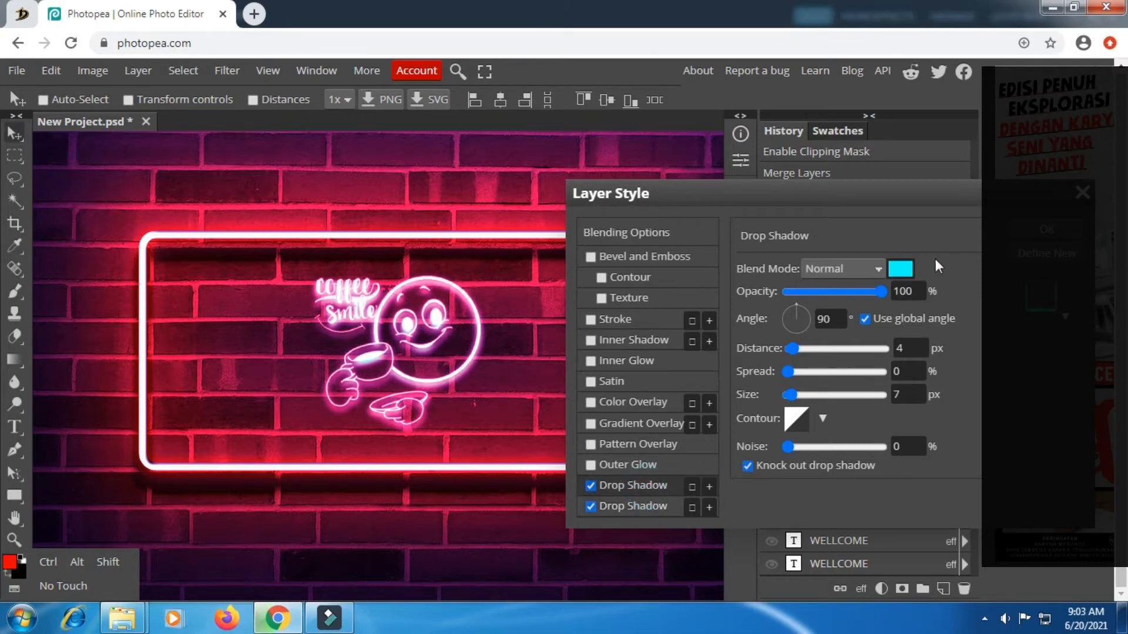
{"action": "left_click", "coordinate": [897, 273]}
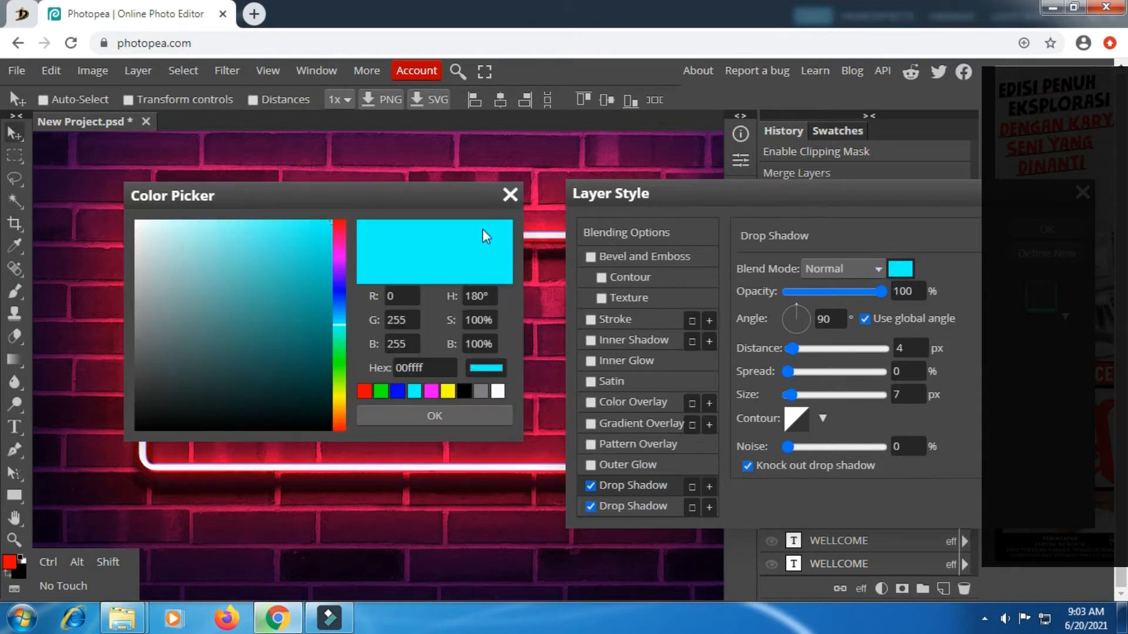
{"action": "left_click_drag", "start_coordinate": [151, 229], "coordinate": [136, 224]}
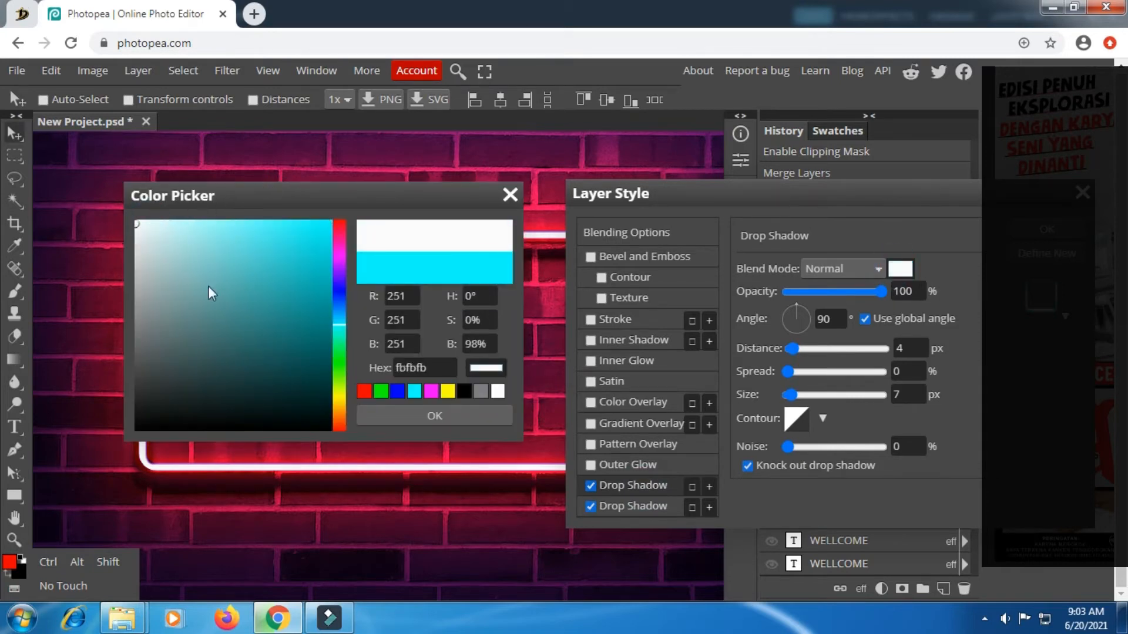
{"action": "left_click", "coordinate": [443, 411]}
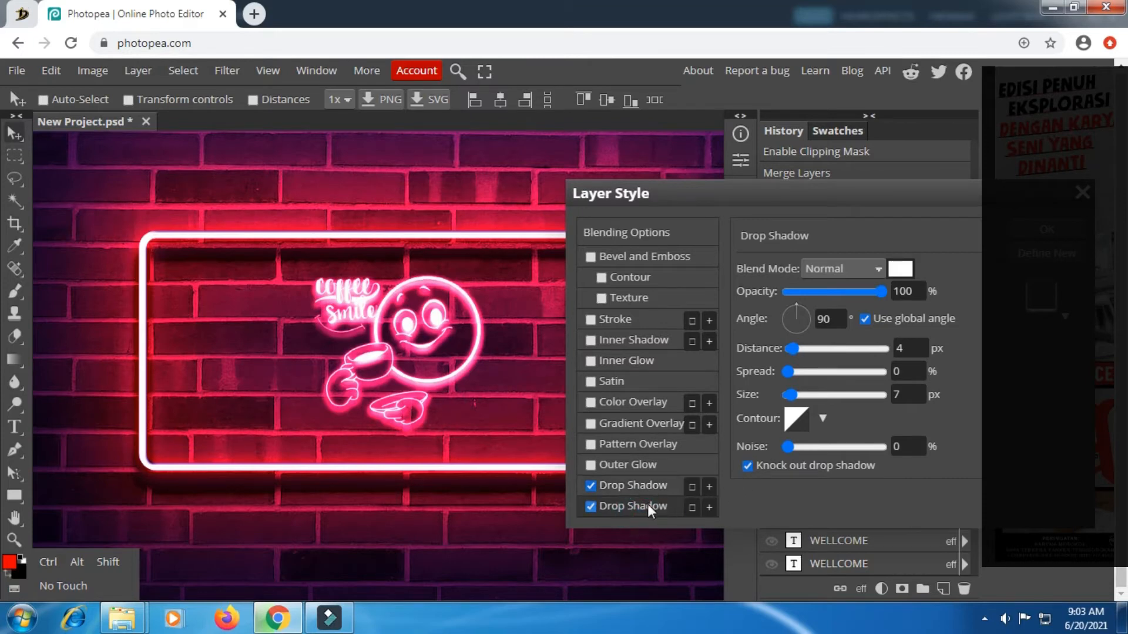
Step: Set the colour of the second listed drop shadow to cyan (05fefe)
{"action": "left_click", "coordinate": [900, 268]}
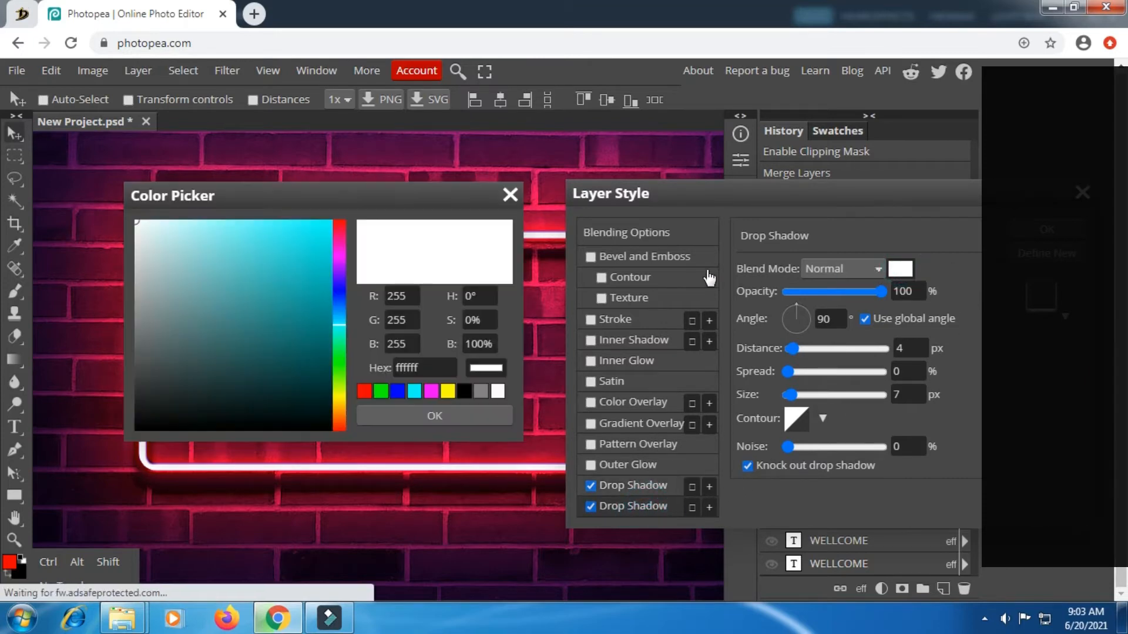
{"action": "left_click", "coordinate": [327, 220]}
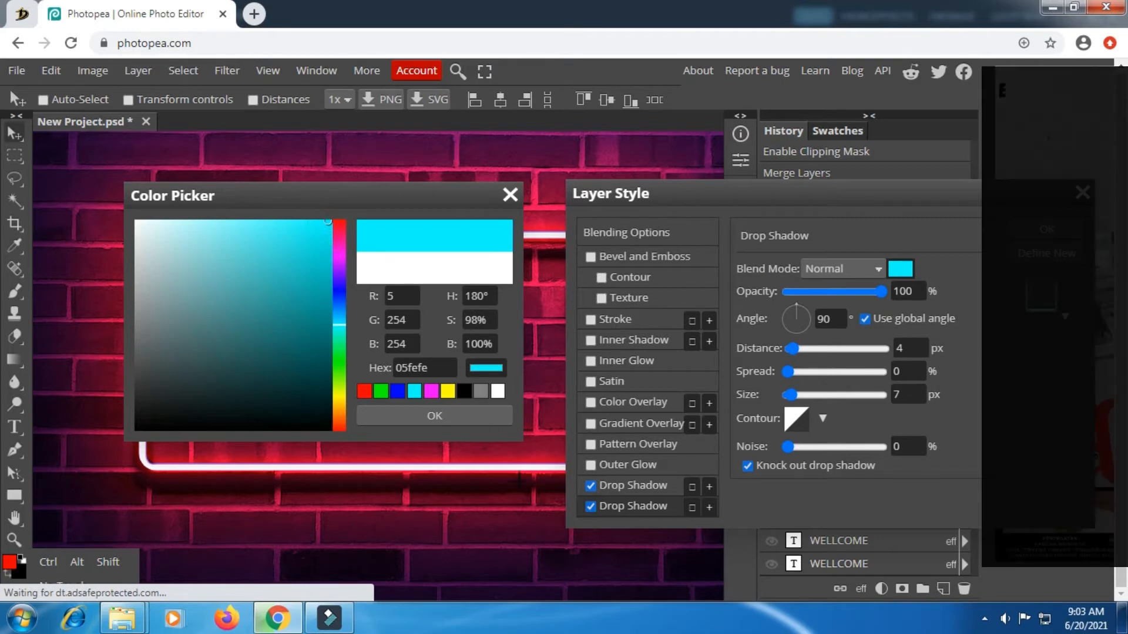
{"action": "left_click", "coordinate": [444, 416]}
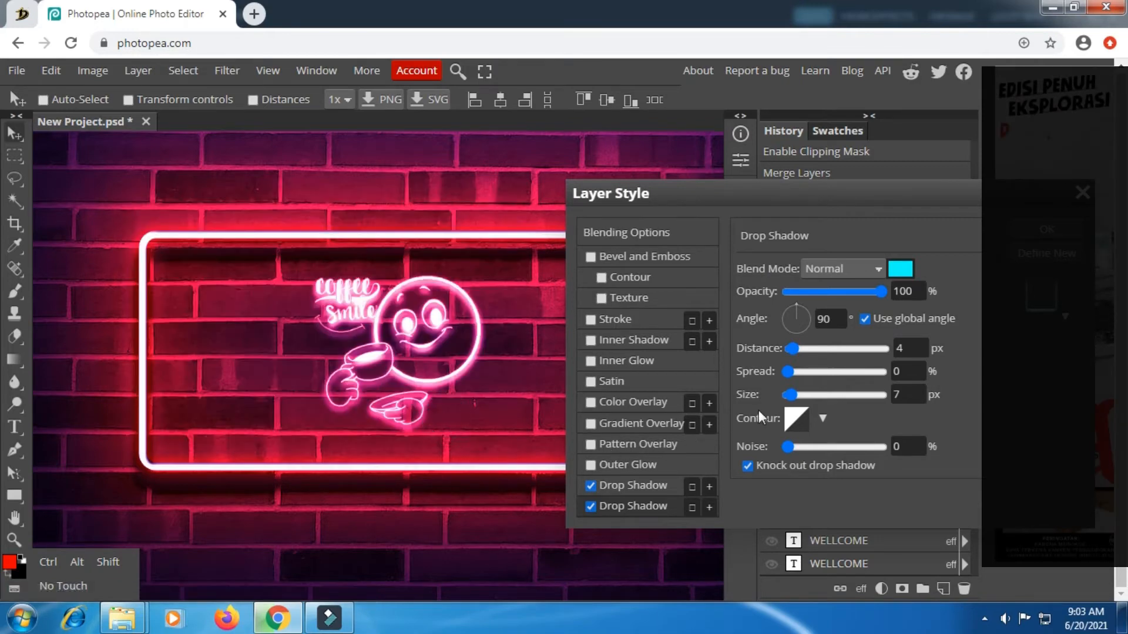
Step: Increase the size of the cyan drop shadow to 16 px
{"action": "left_click", "coordinate": [909, 394]}
{"action": "scroll", "coordinate": [909, 394], "scroll_direction": "up", "scroll_amount": 2}
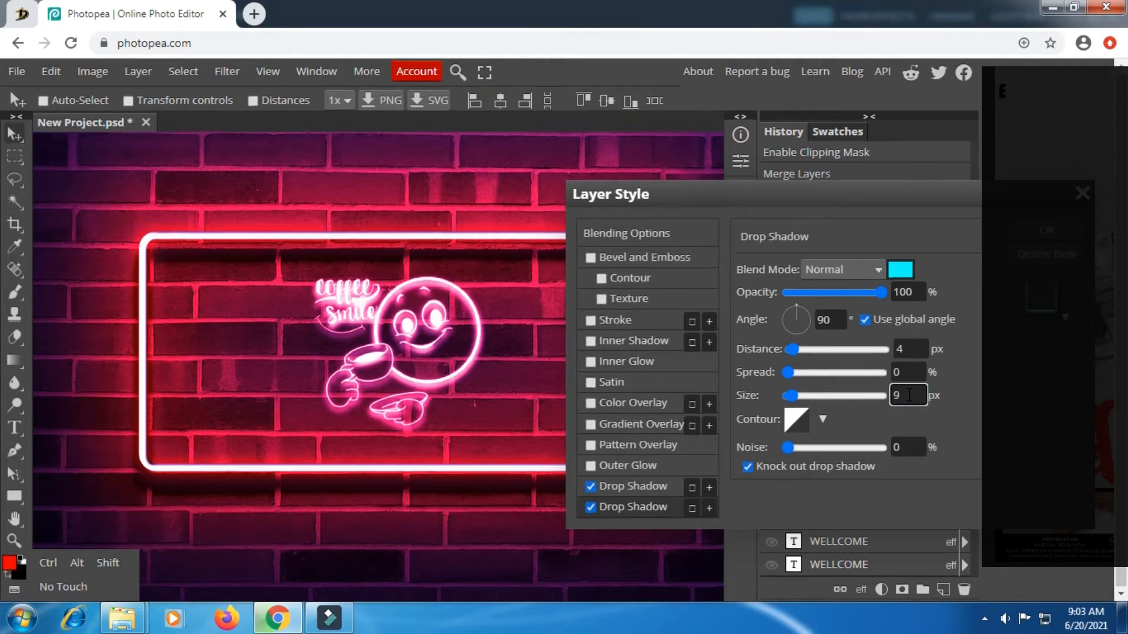
{"action": "scroll", "coordinate": [909, 394], "scroll_direction": "up", "scroll_amount": 1}
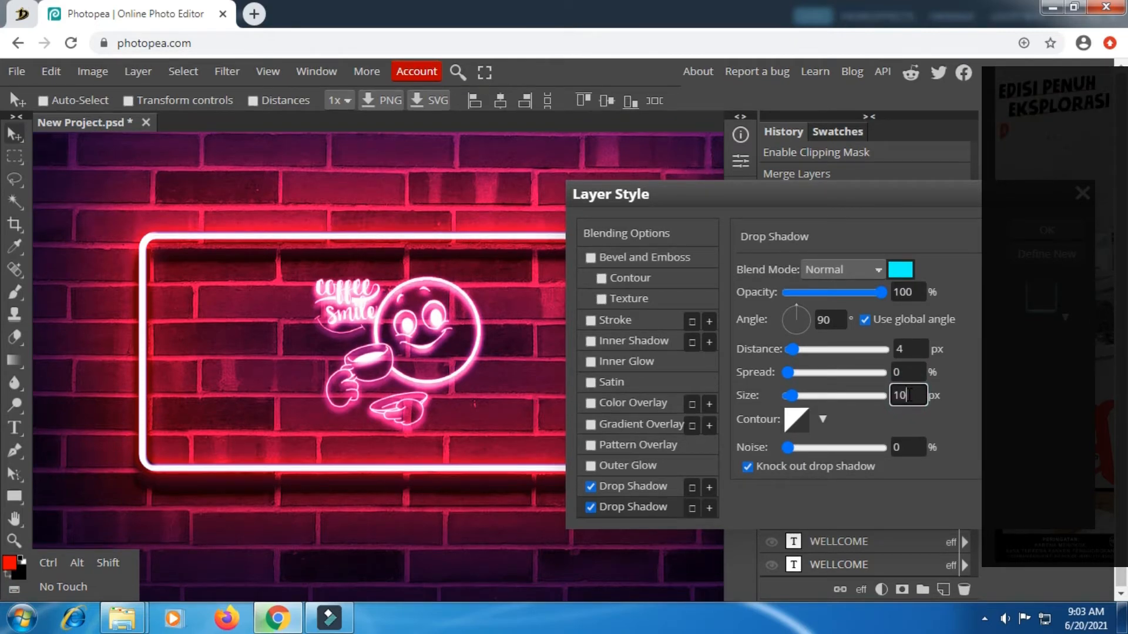
{"action": "scroll", "coordinate": [908, 395], "scroll_direction": "up", "scroll_amount": 1}
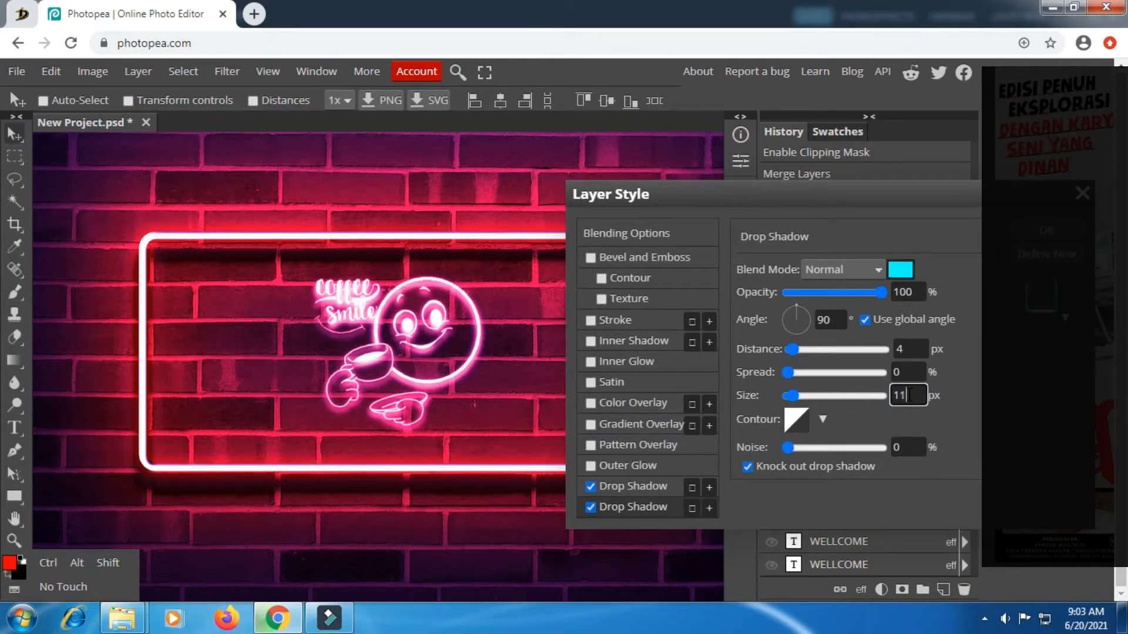
{"action": "scroll", "coordinate": [908, 395], "scroll_direction": "up", "scroll_amount": 2}
{"action": "scroll", "coordinate": [908, 394], "scroll_direction": "down", "scroll_amount": 2}
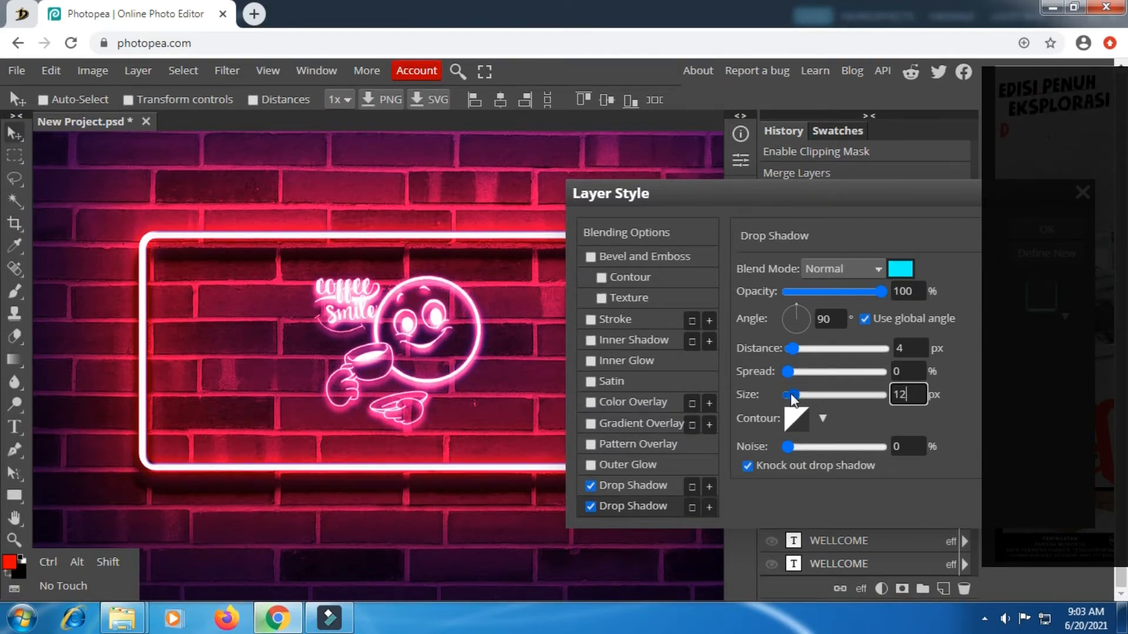
{"action": "left_click_drag", "start_coordinate": [792, 395], "coordinate": [801, 395]}
{"action": "left_click_drag", "start_coordinate": [879, 395], "coordinate": [796, 394]}
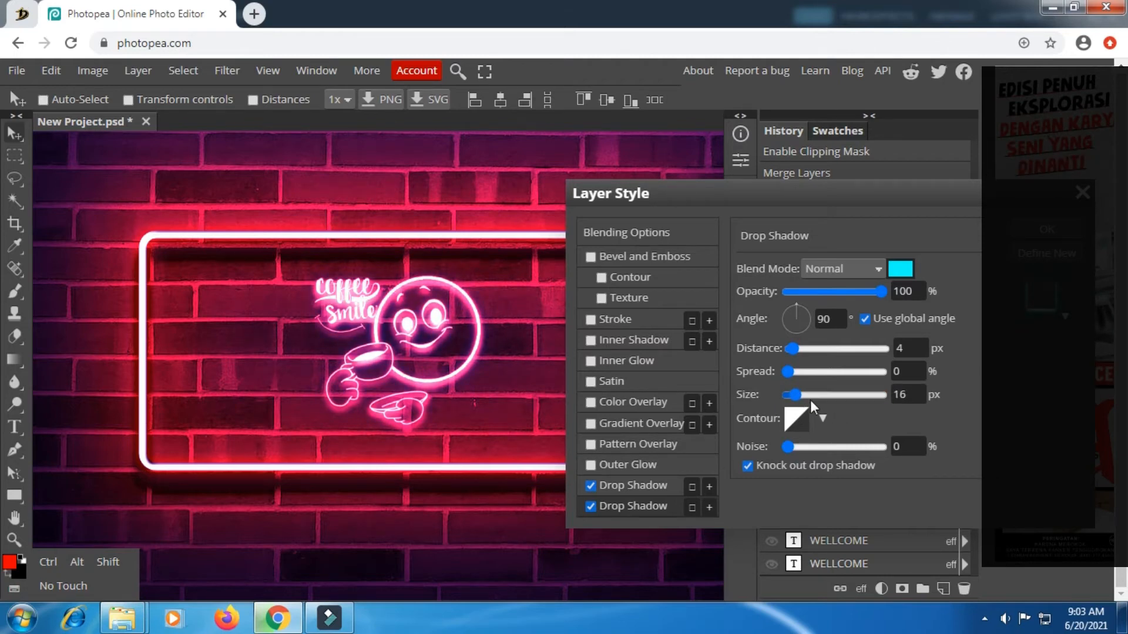
Step: Add a third drop shadow in near-white (fefefe) and set its size to 18 px
{"action": "left_click", "coordinate": [710, 508]}
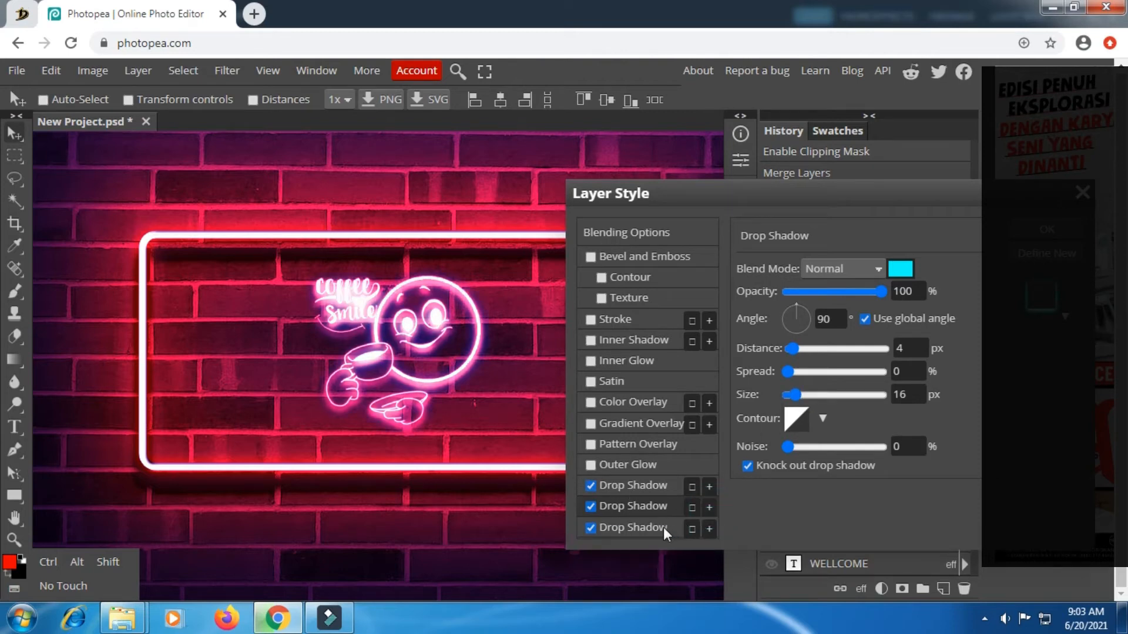
{"action": "left_click", "coordinate": [640, 526]}
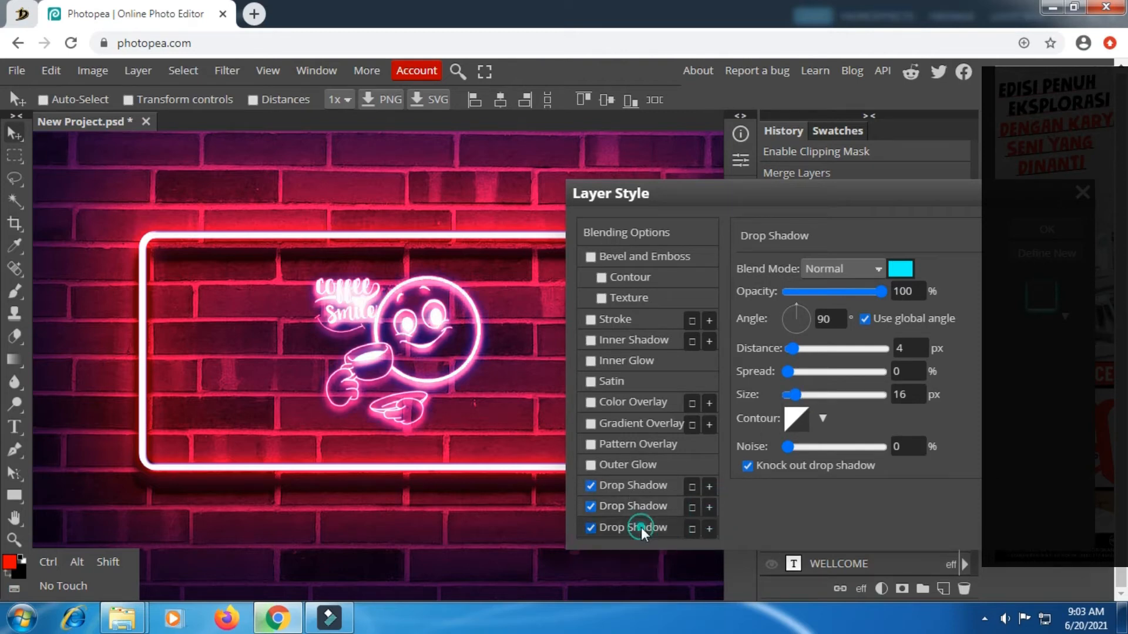
{"action": "left_click", "coordinate": [899, 271]}
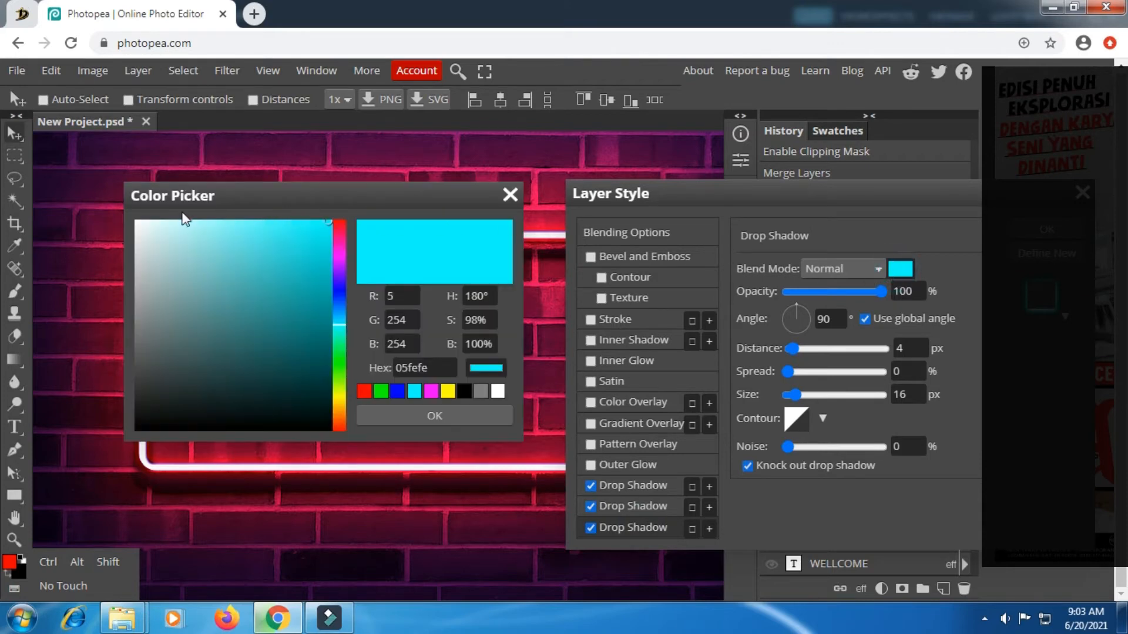
{"action": "left_click", "coordinate": [140, 224]}
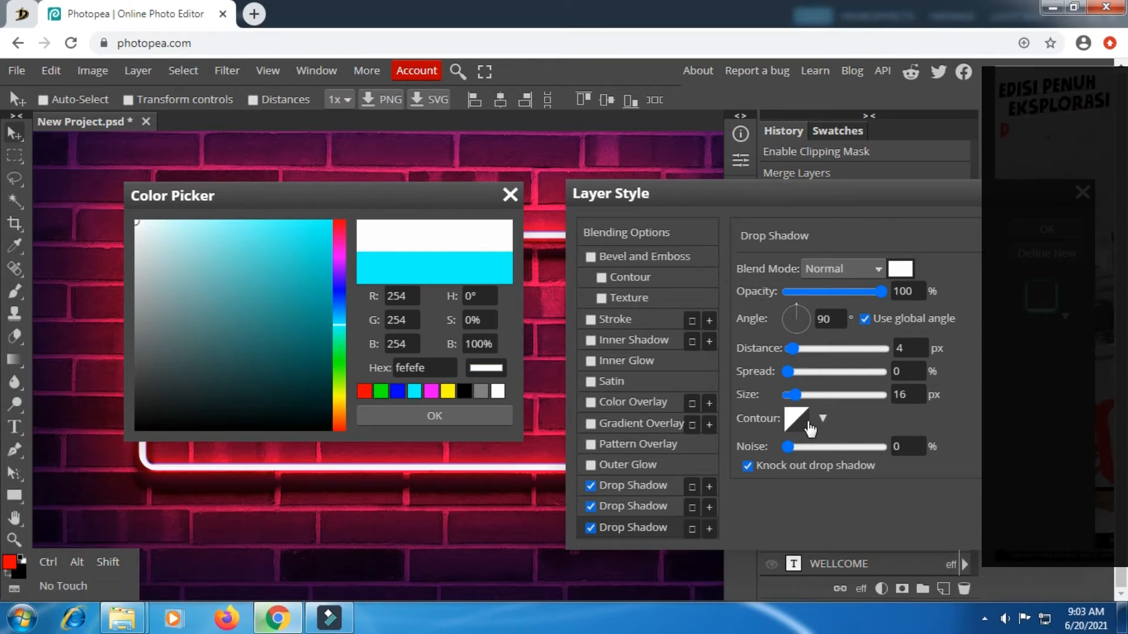
{"action": "left_click", "coordinate": [434, 416]}
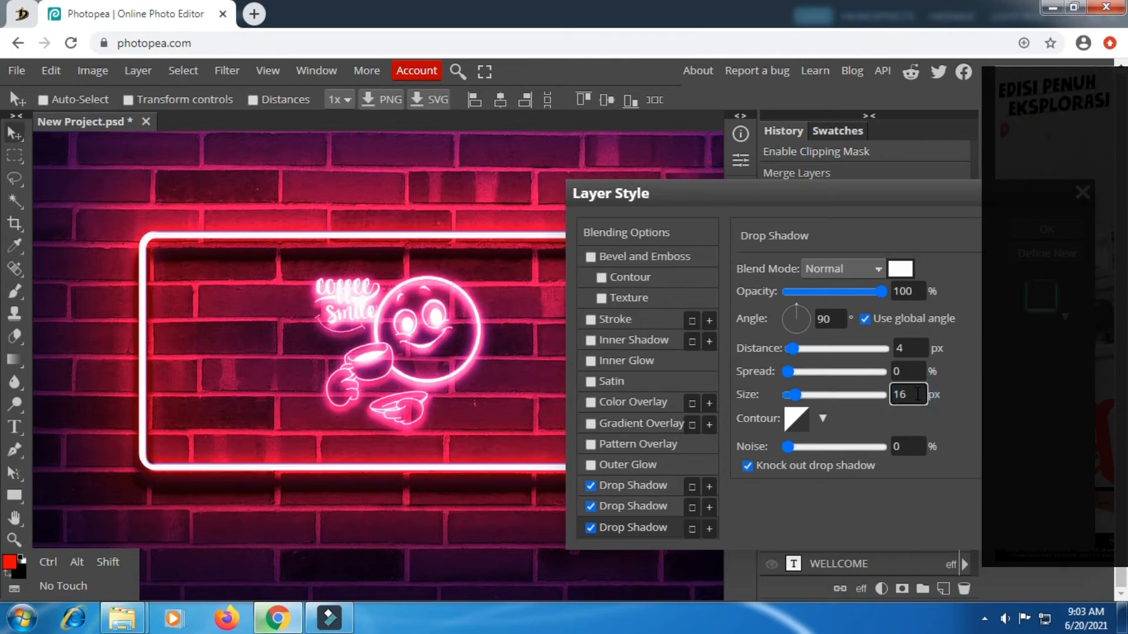
{"action": "key", "text": "Up"}
{"action": "key", "text": "Up"}
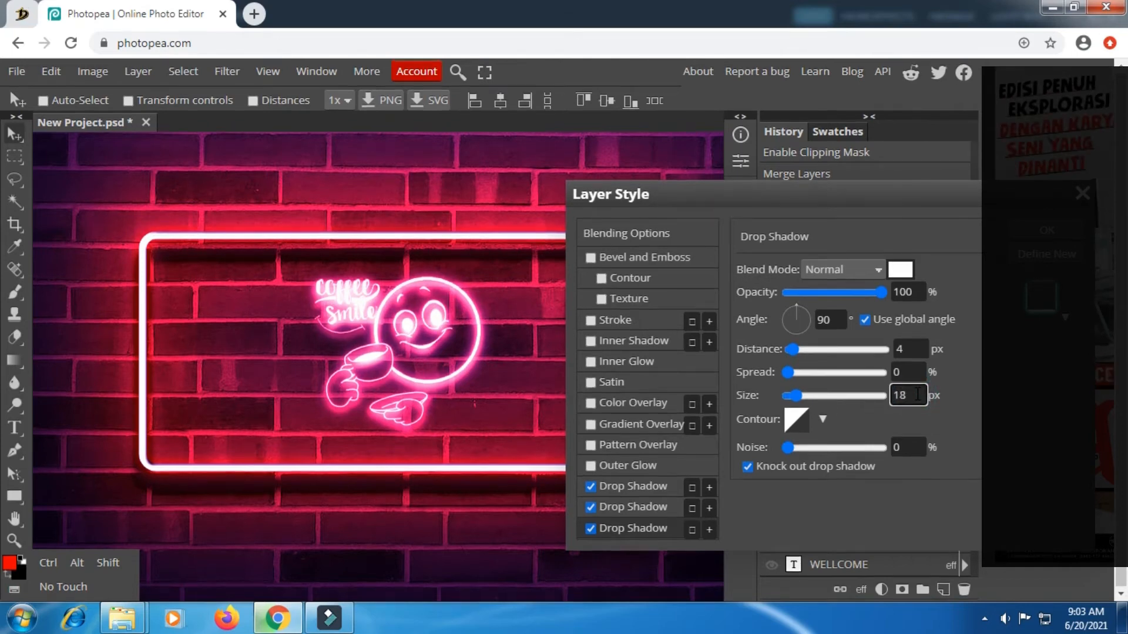
Step: Try different opacities for the third drop shadow, ending at 31%
{"action": "left_click", "coordinate": [838, 290]}
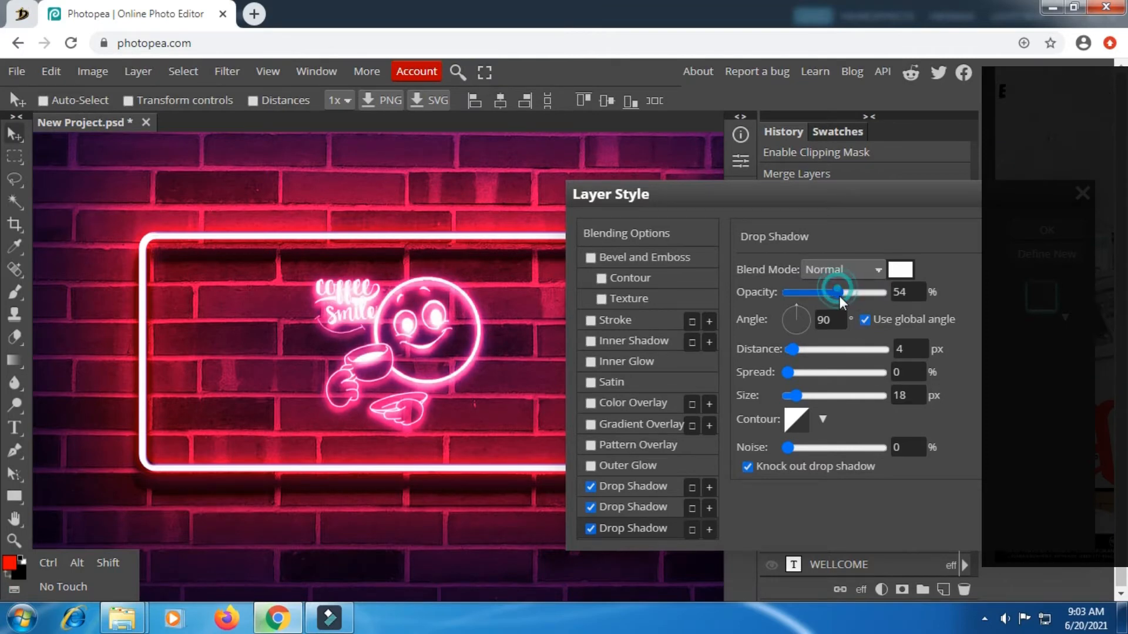
{"action": "left_click", "coordinate": [808, 294]}
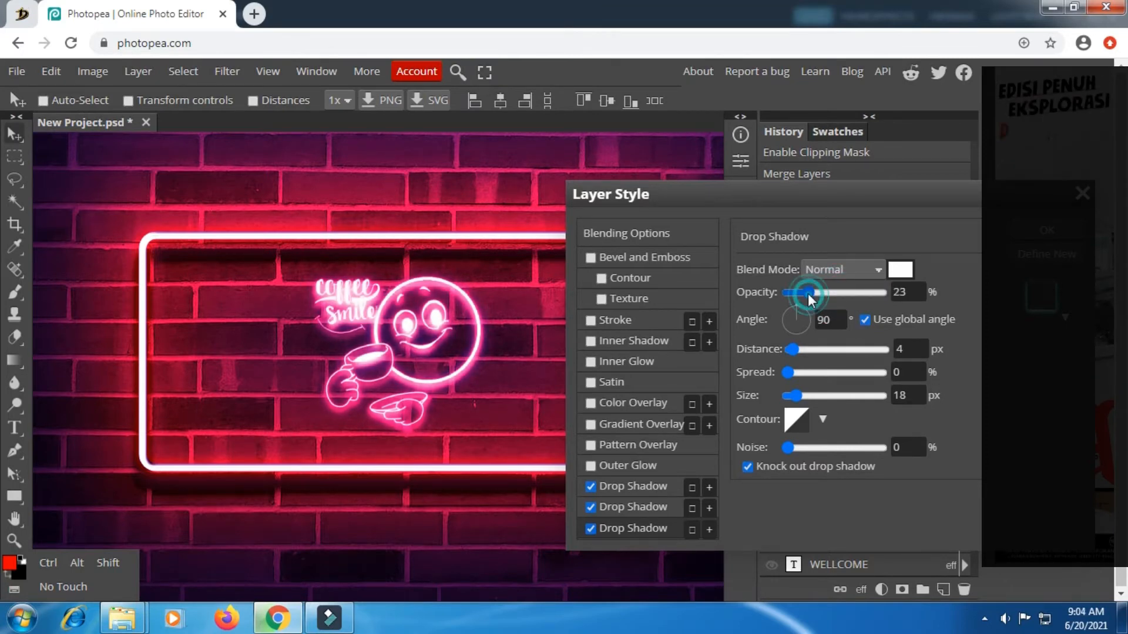
{"action": "left_click", "coordinate": [826, 288]}
{"action": "left_click", "coordinate": [799, 289]}
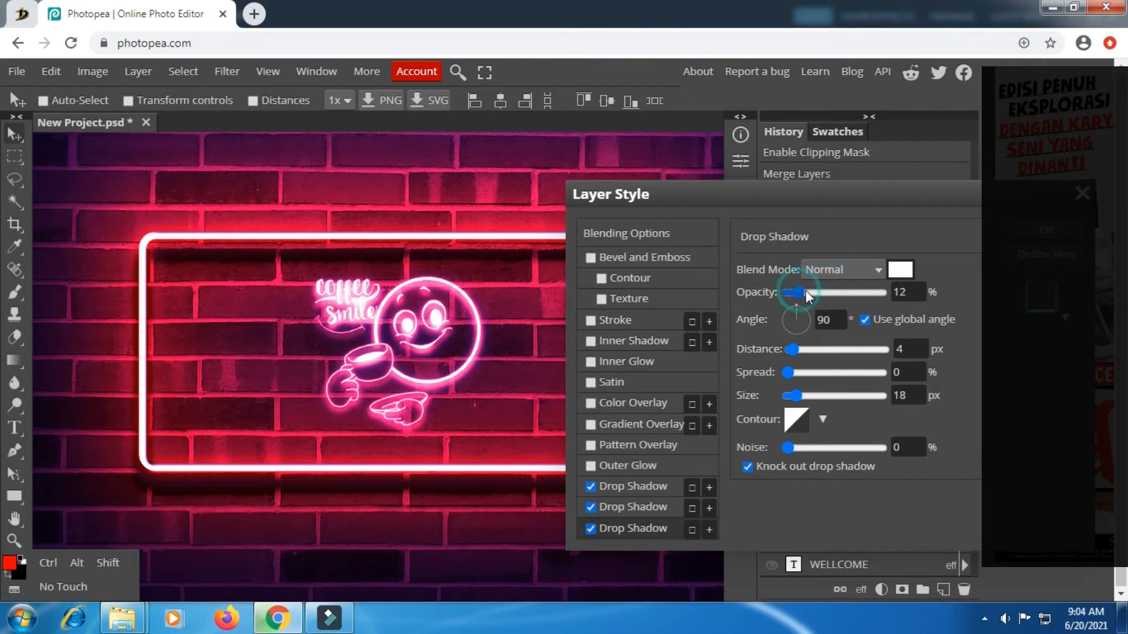
{"action": "left_click", "coordinate": [808, 290]}
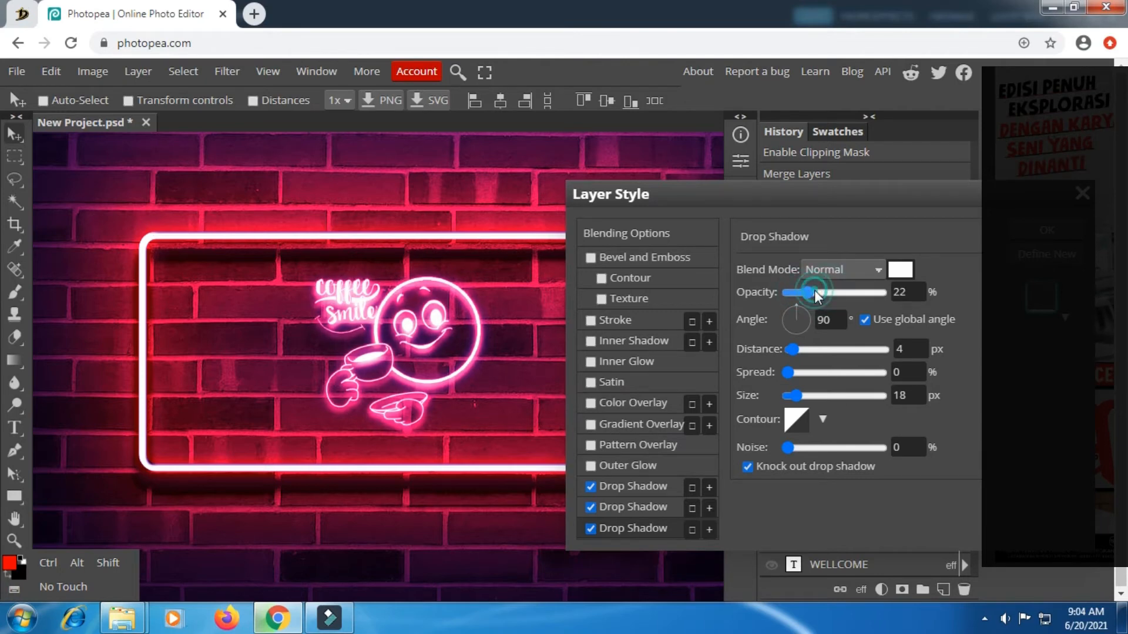
{"action": "left_click", "coordinate": [785, 295]}
{"action": "left_click", "coordinate": [783, 302]}
{"action": "left_click", "coordinate": [846, 291]}
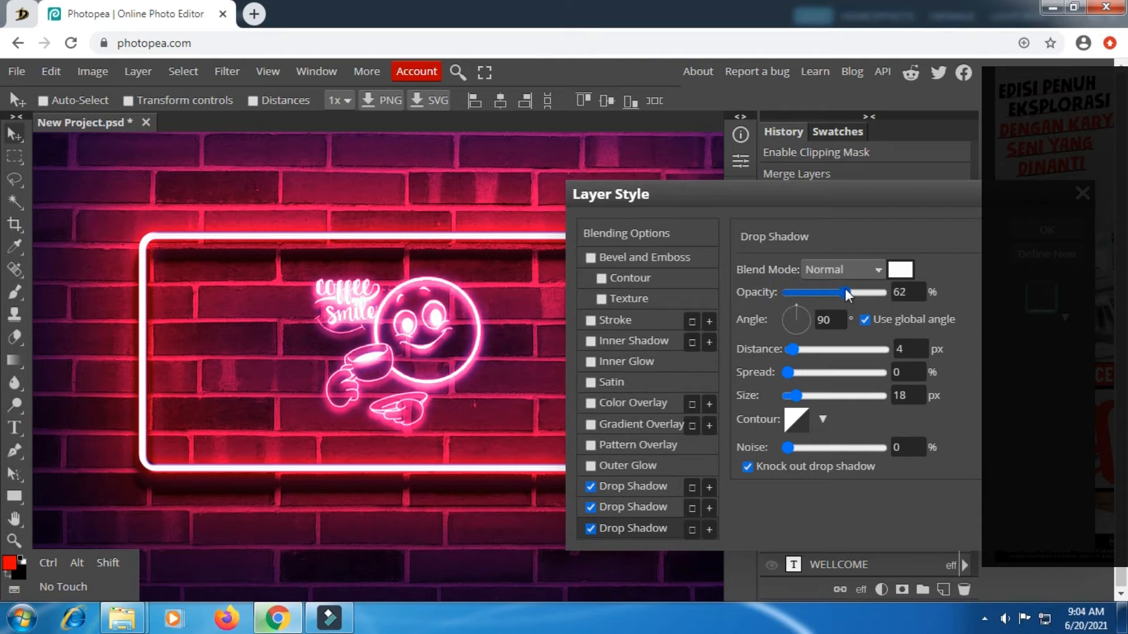
{"action": "left_click_drag", "start_coordinate": [844, 292], "coordinate": [870, 292]}
{"action": "left_click_drag", "start_coordinate": [784, 289], "coordinate": [818, 290]}
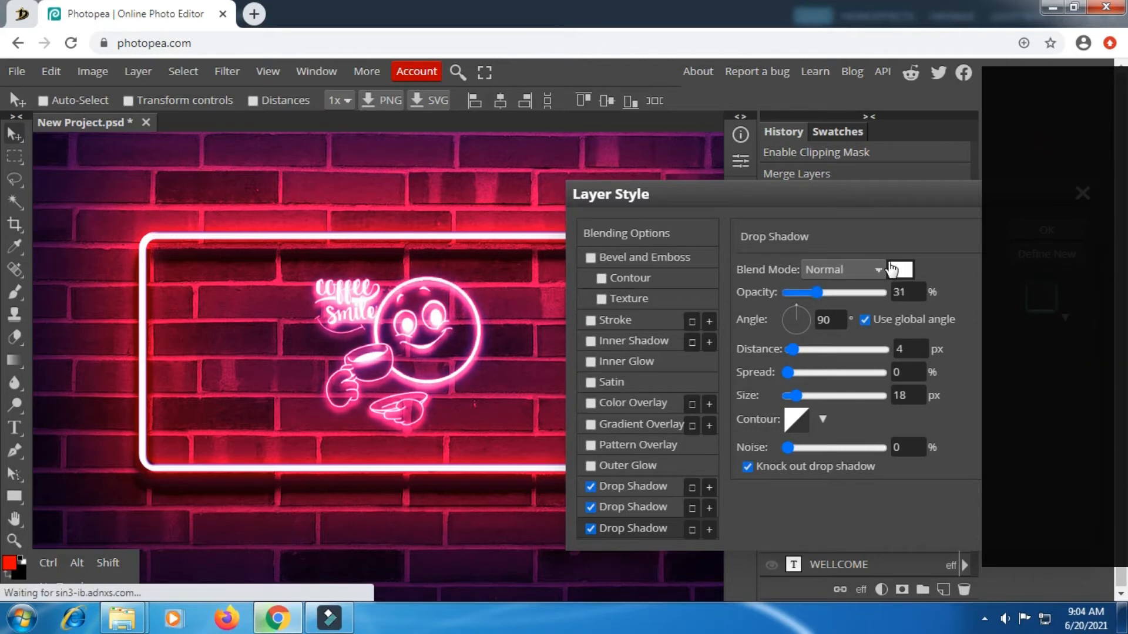
Step: Set the third drop shadow's blend mode to Multiply and its opacity to 100%
{"action": "left_click", "coordinate": [873, 269]}
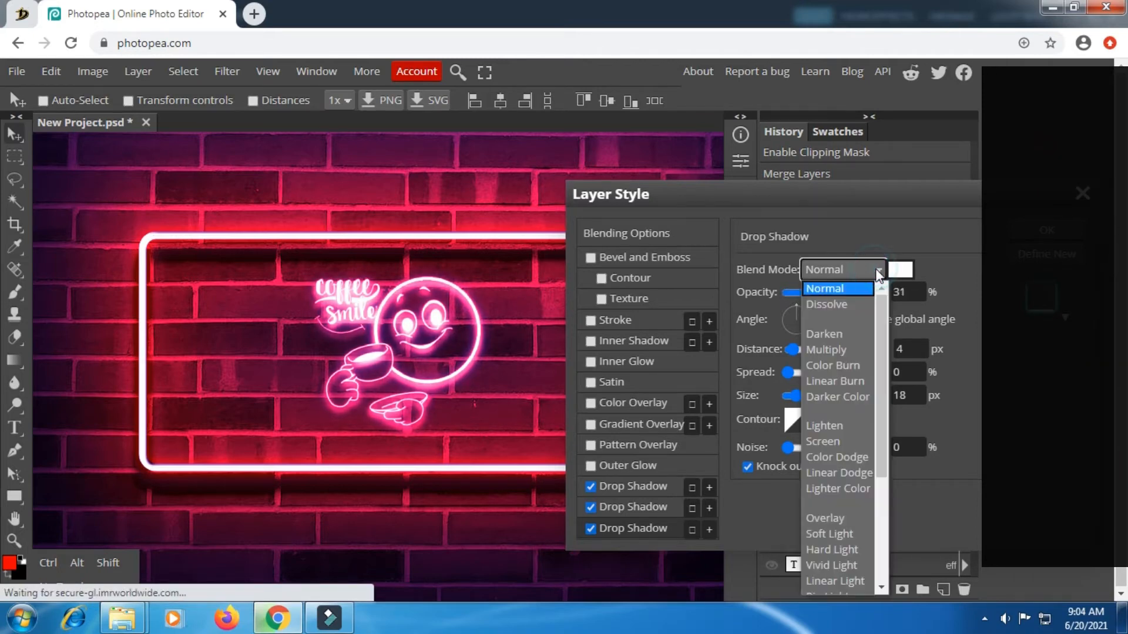
{"action": "left_click", "coordinate": [826, 348]}
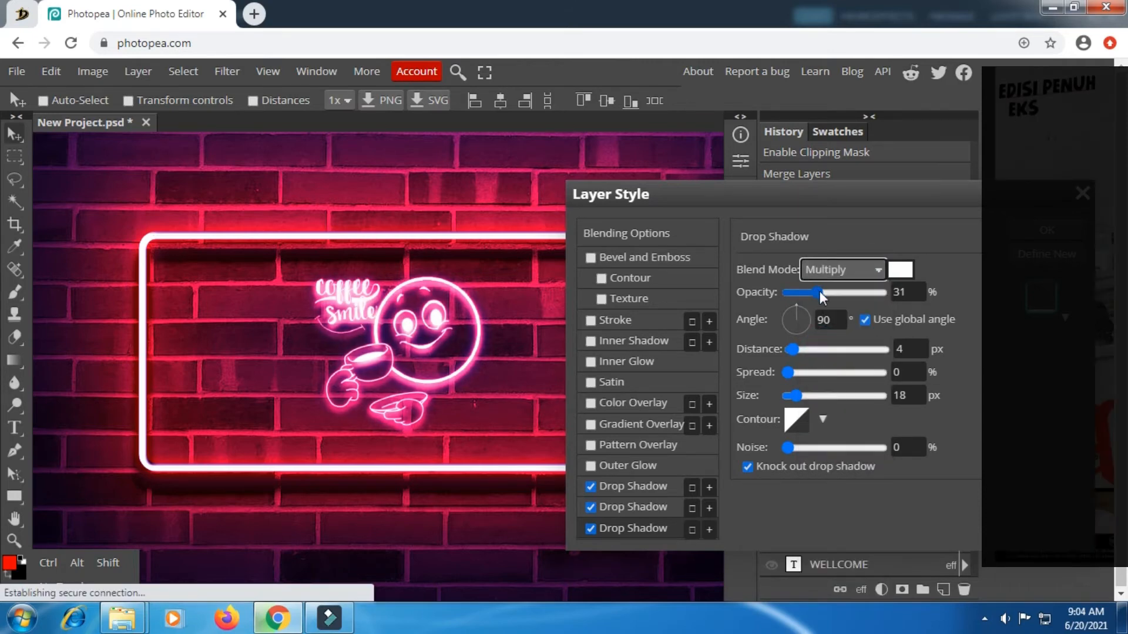
{"action": "left_click_drag", "start_coordinate": [819, 291], "coordinate": [889, 298]}
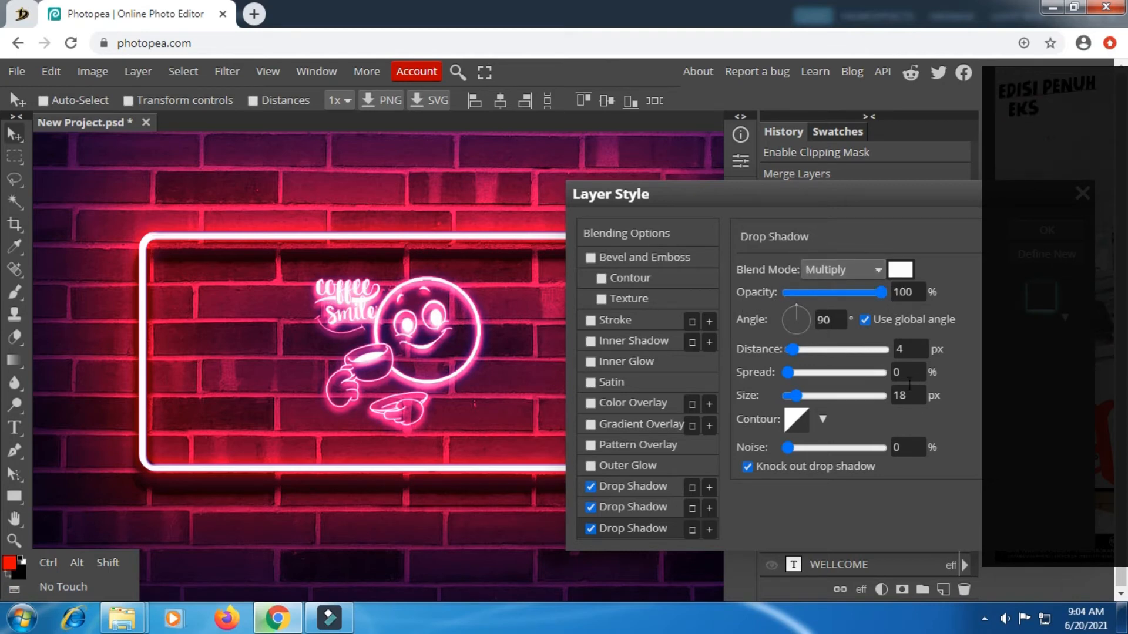
Step: Review the cyan and first white drop shadow settings, and apply the layer style to the coffee smile drawing
{"action": "left_click", "coordinate": [623, 513]}
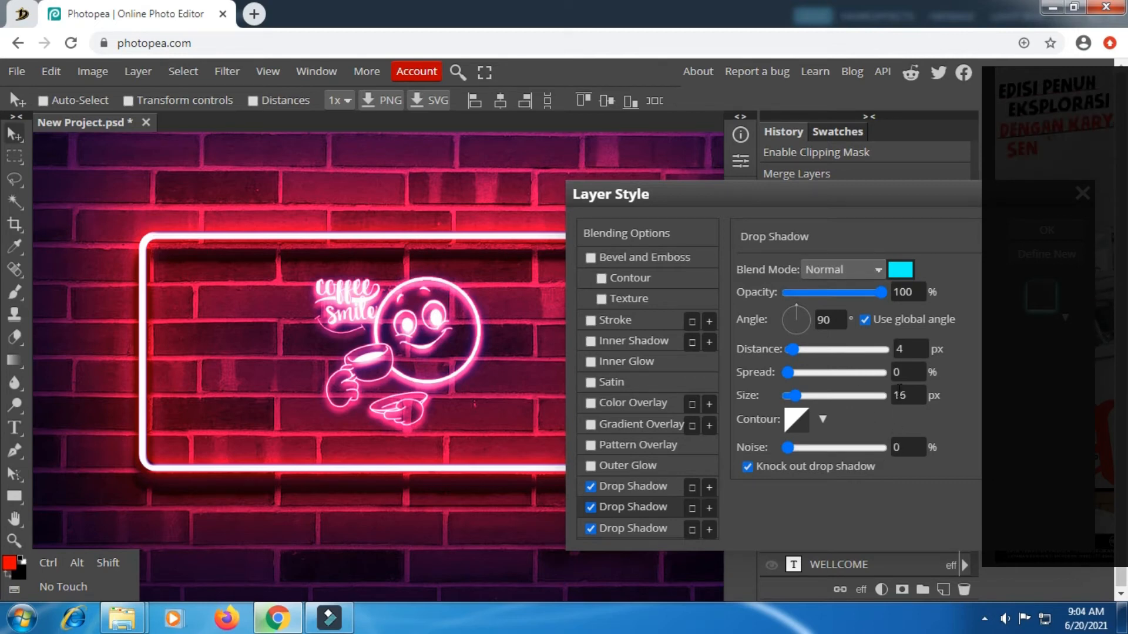
{"action": "left_click", "coordinate": [643, 492]}
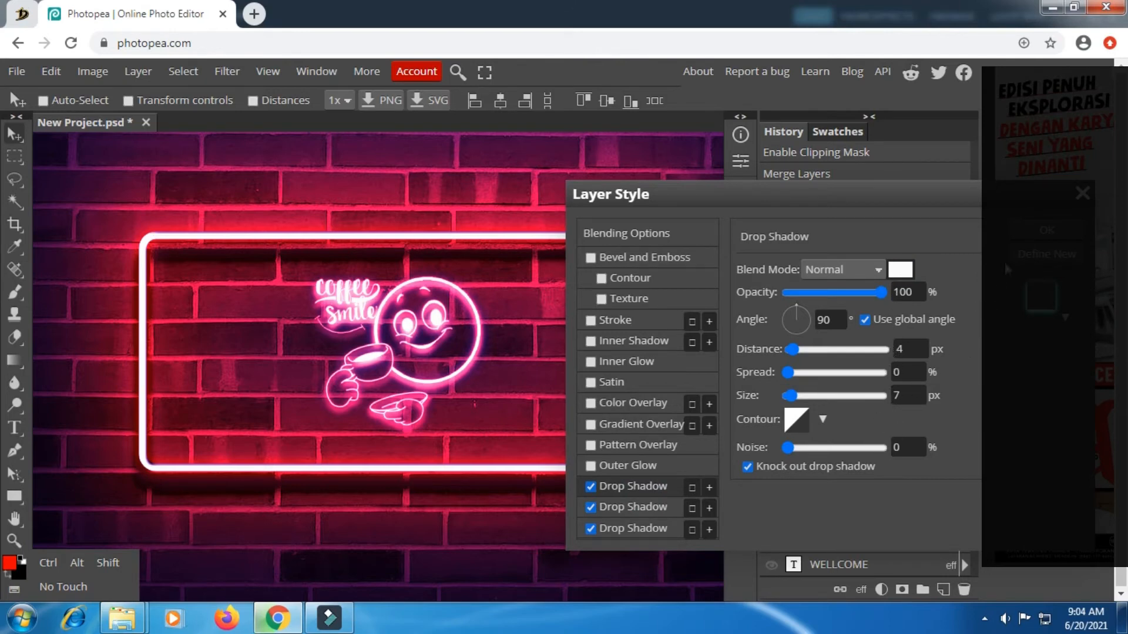
{"action": "left_click", "coordinate": [1043, 235]}
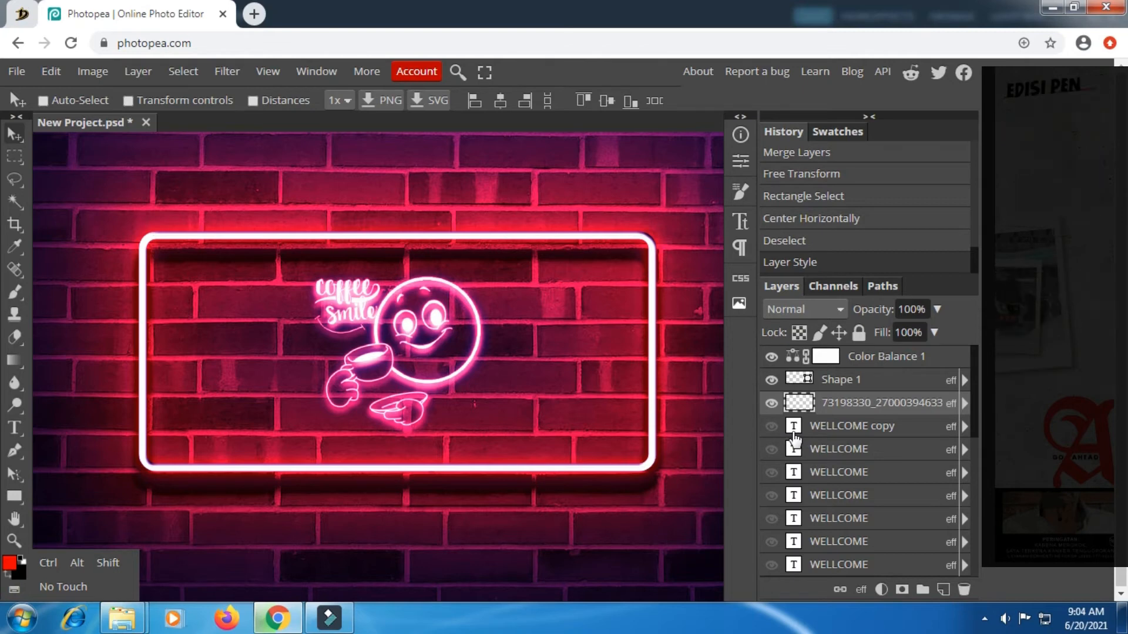
Step: Duplicate the coffee smile layer and hide the original beneath the copy
{"action": "right_click", "coordinate": [823, 406]}
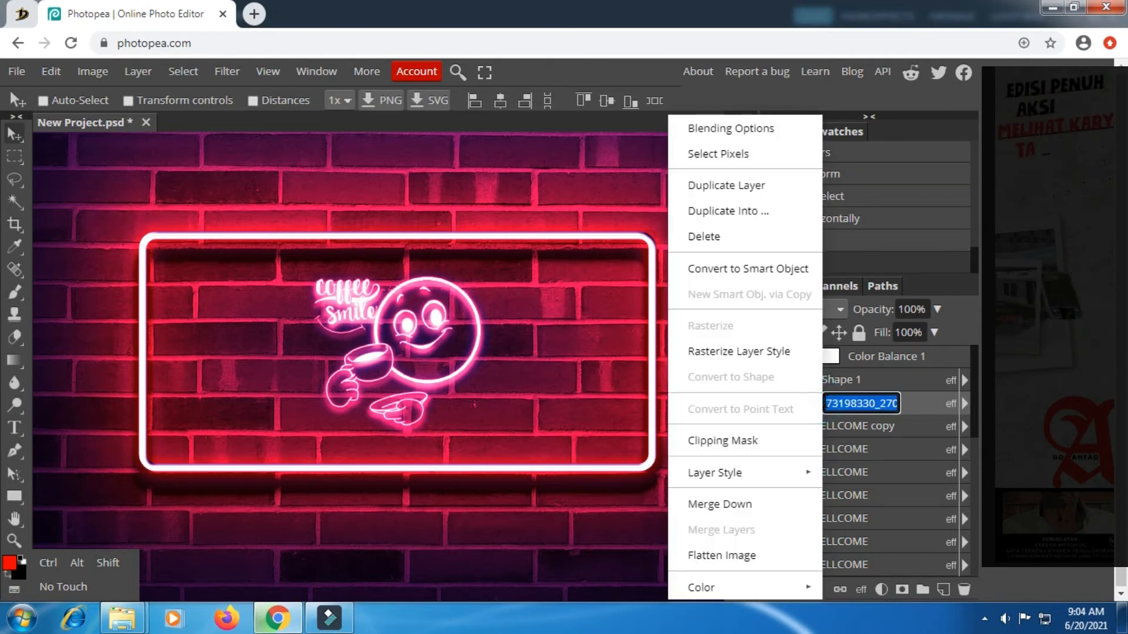
{"action": "left_click", "coordinate": [711, 187]}
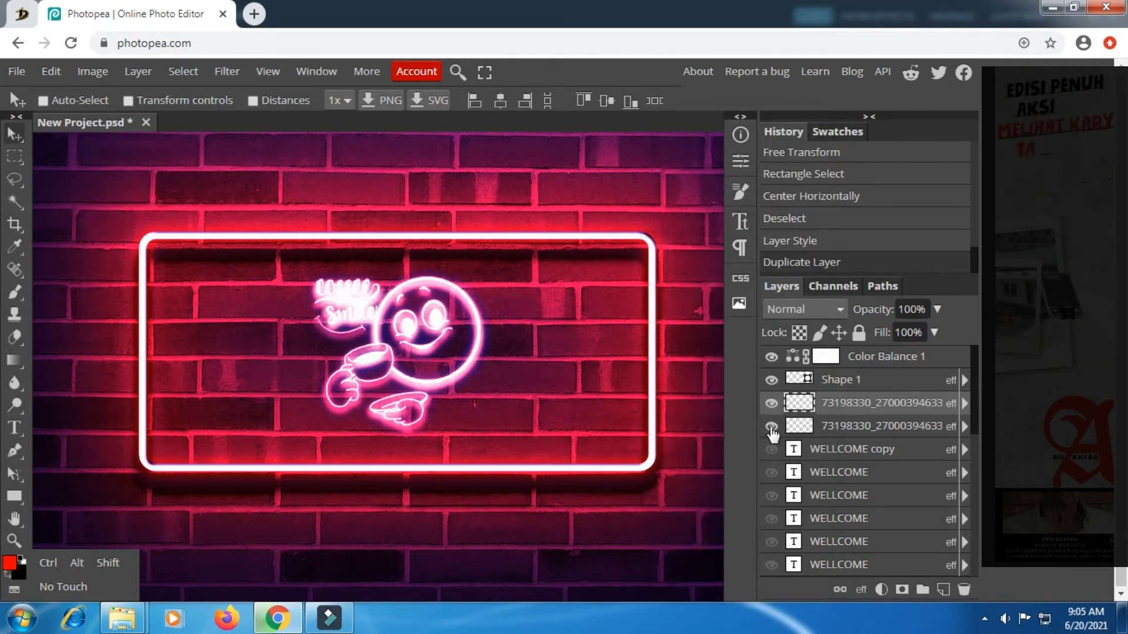
{"action": "left_click", "coordinate": [771, 427]}
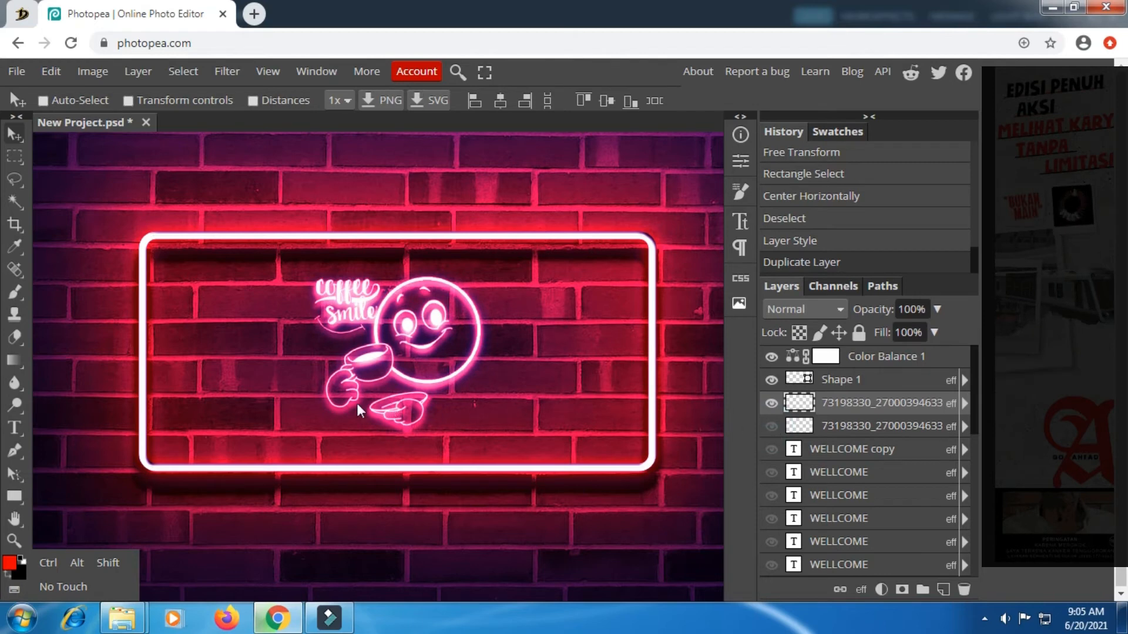
Step: Enlarge the duplicated coffee smile drawing proportionally to about 107.5% with Free Transform, centred at about X 640 px, Y 360 px
{"action": "left_click", "coordinate": [15, 156]}
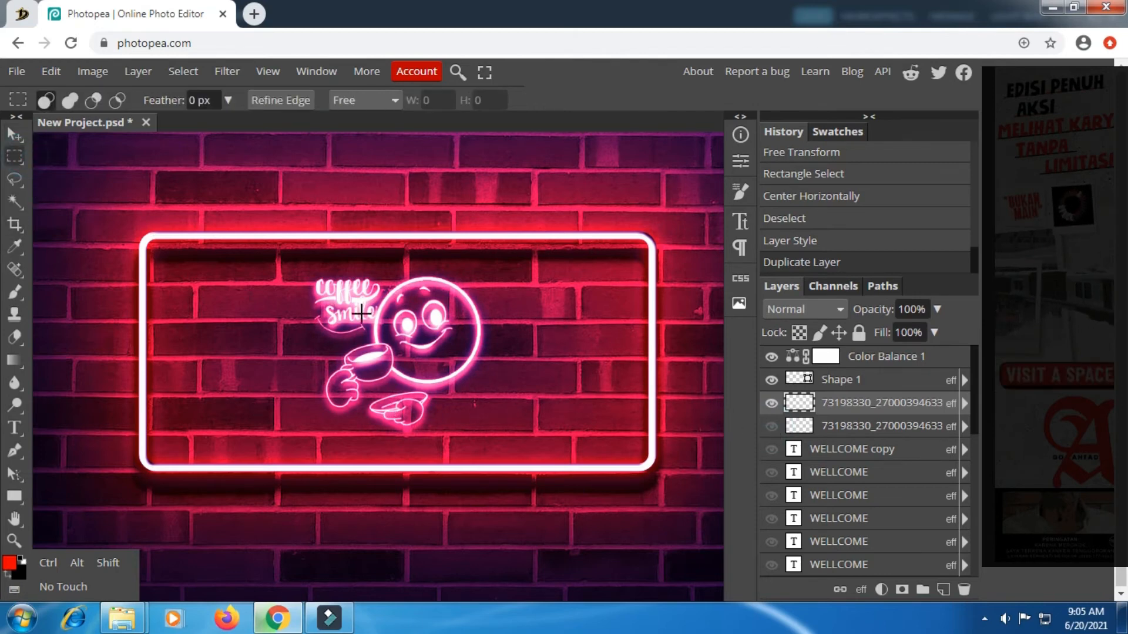
{"action": "right_click", "coordinate": [378, 315]}
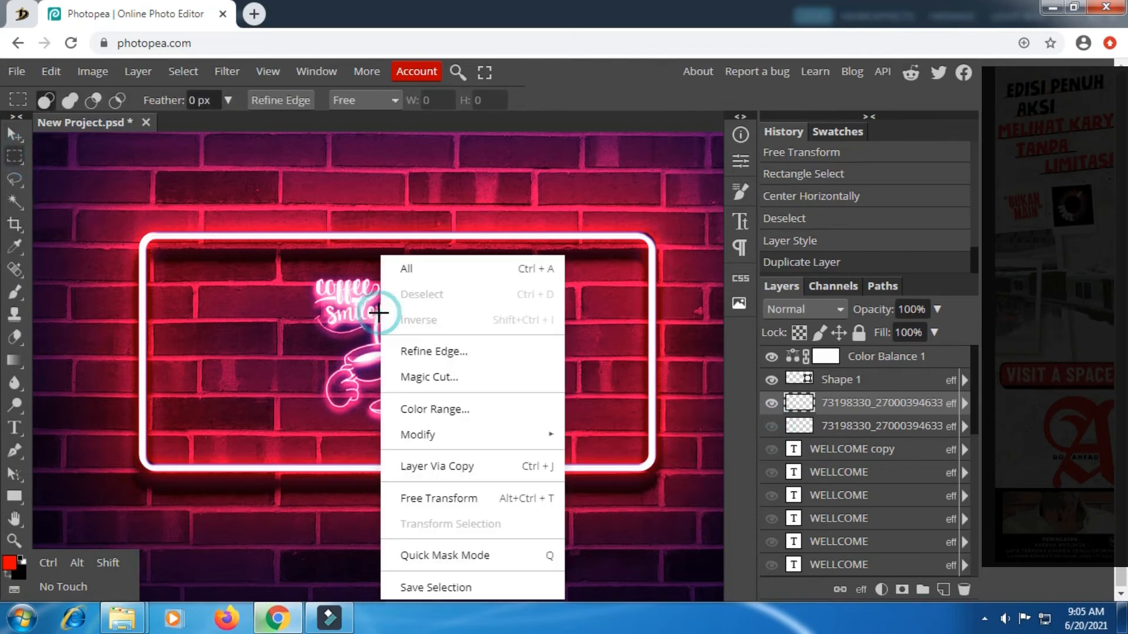
{"action": "left_click", "coordinate": [435, 497]}
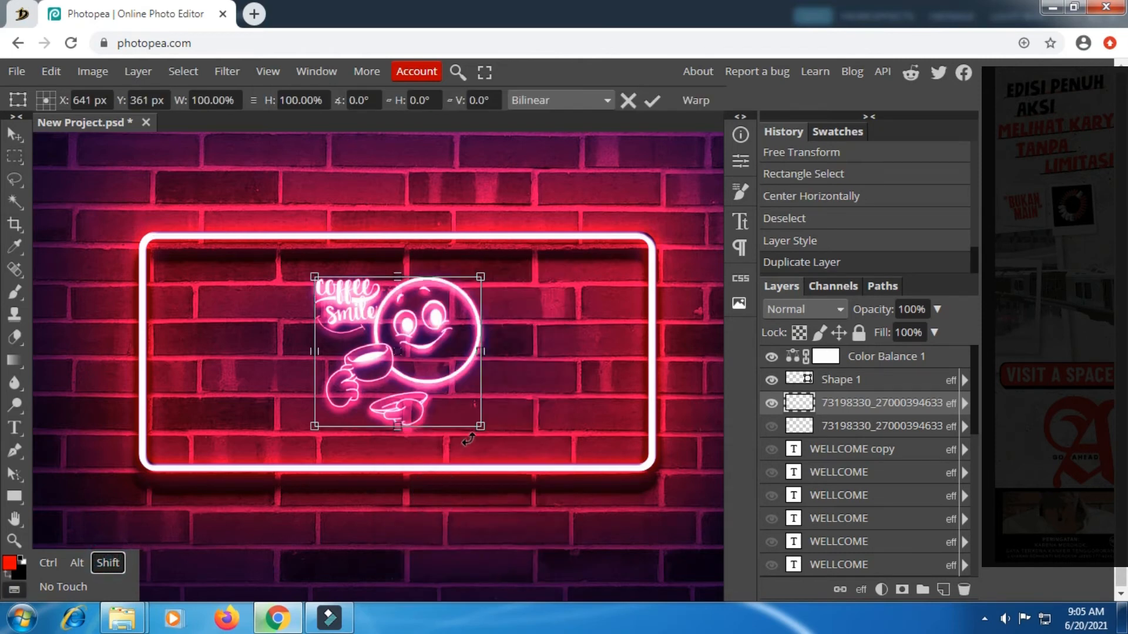
{"action": "mouse_move", "coordinate": [479, 427]}
{"action": "left_mouse_down"}
{"action": "mouse_move", "coordinate": [493, 437]}
{"action": "mouse_move", "coordinate": [470, 420]}
{"action": "left_mouse_up"}
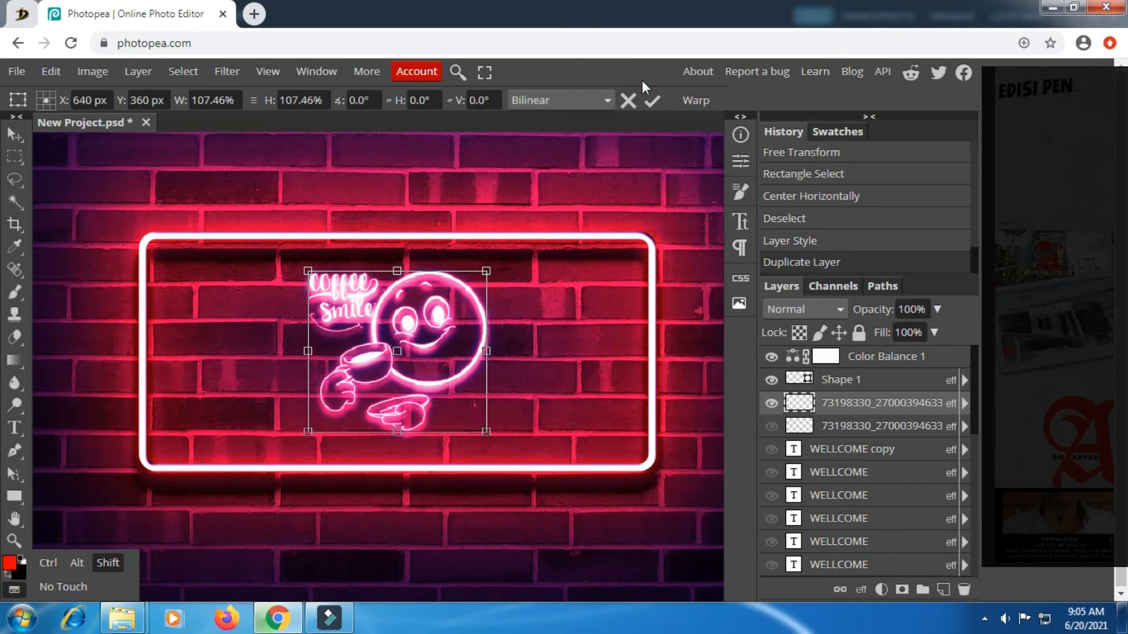
{"action": "left_click", "coordinate": [653, 100]}
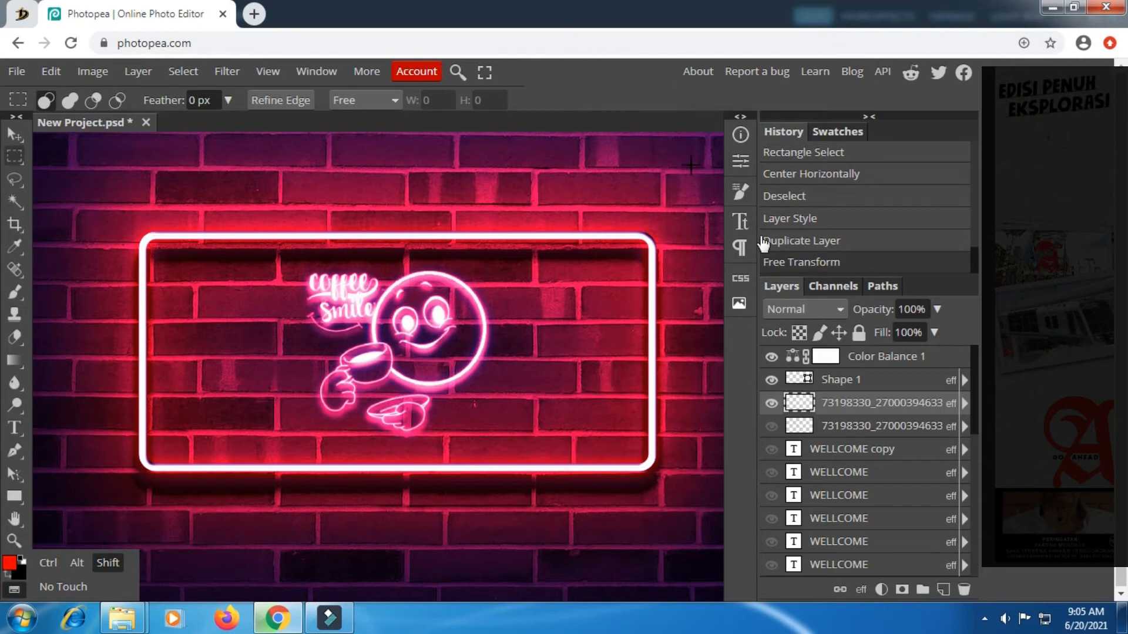
Step: Show the original coffee smile layer and repeatedly toggle the enlarged copy's visibility to preview the size change between frames
{"action": "left_click", "coordinate": [770, 426]}
{"action": "left_click", "coordinate": [772, 403]}
{"action": "left_click", "coordinate": [772, 403]}
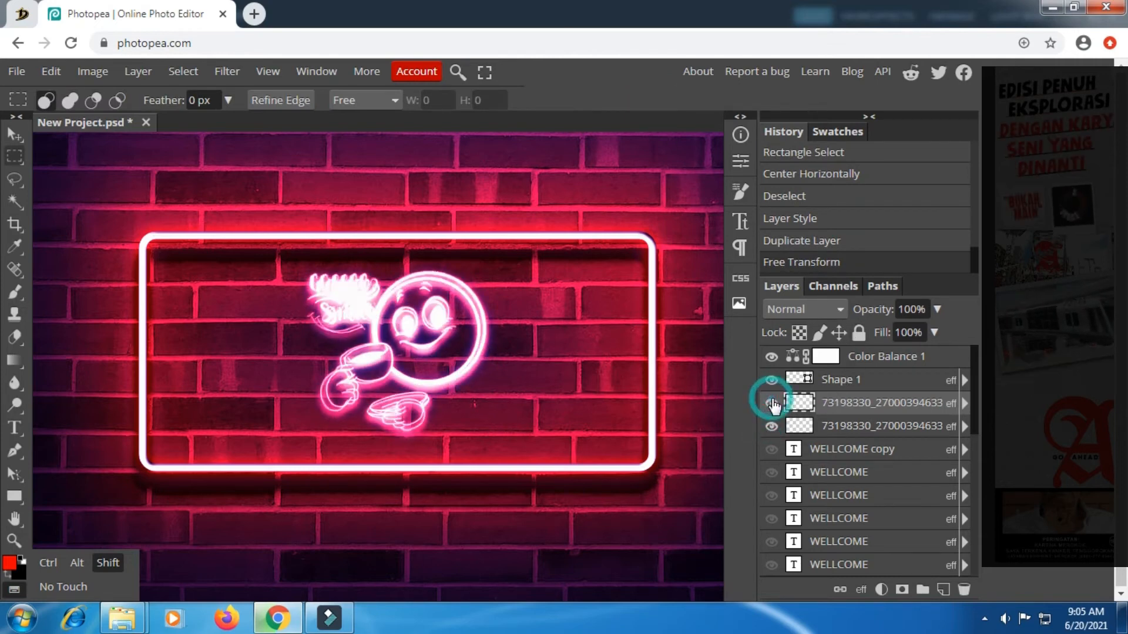
{"action": "left_click", "coordinate": [771, 403]}
{"action": "left_click", "coordinate": [771, 403]}
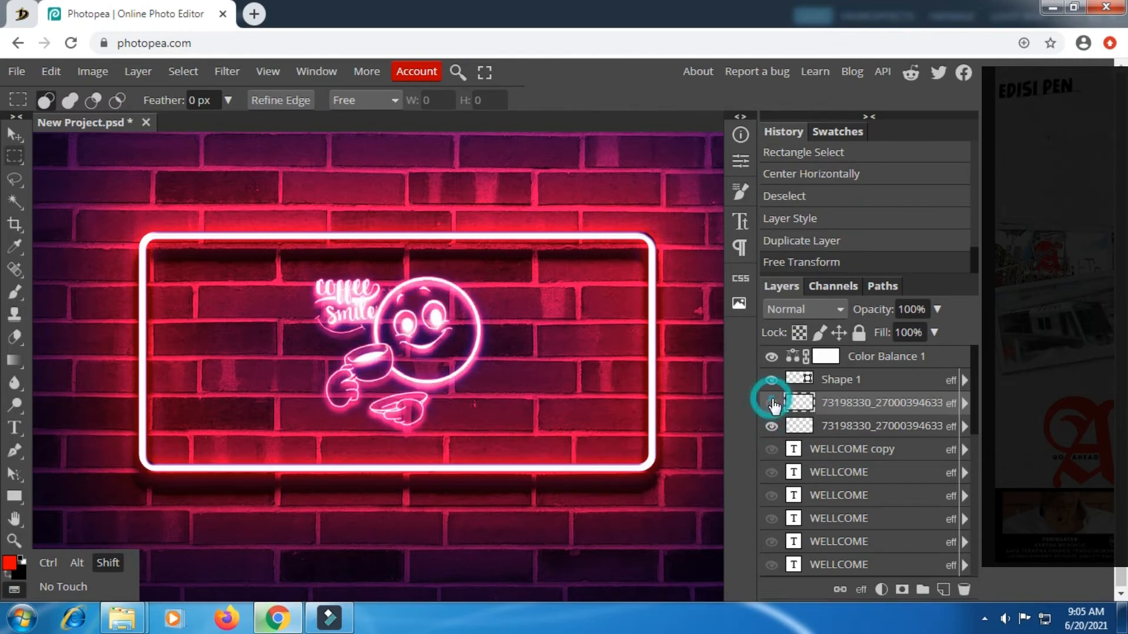
{"action": "left_click", "coordinate": [772, 403]}
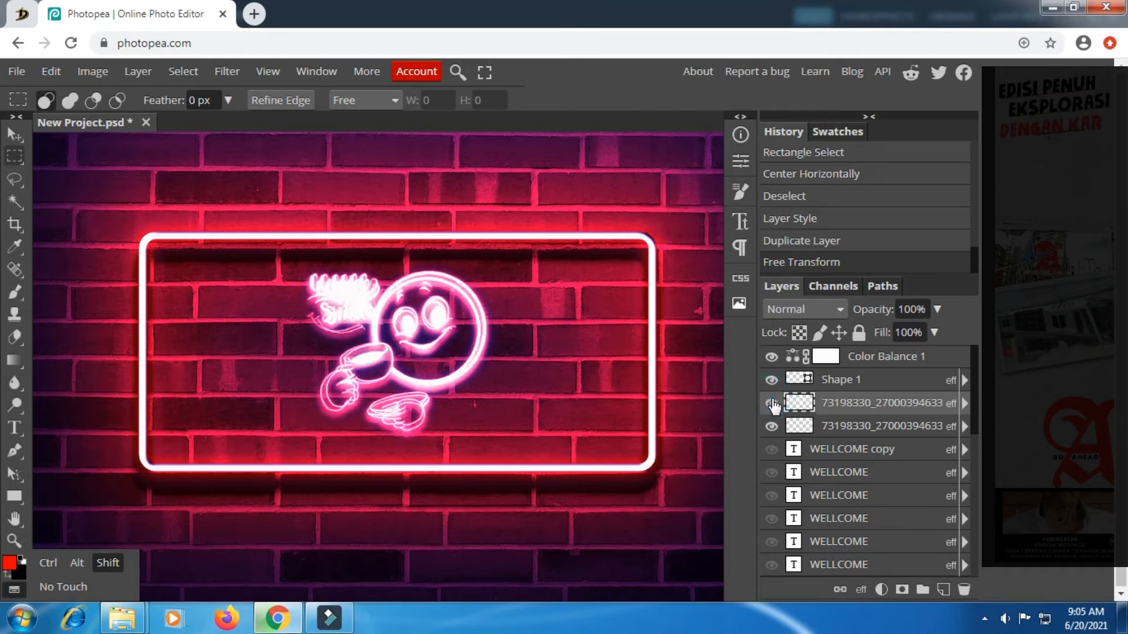
{"action": "left_click", "coordinate": [772, 403]}
{"action": "left_click", "coordinate": [771, 403]}
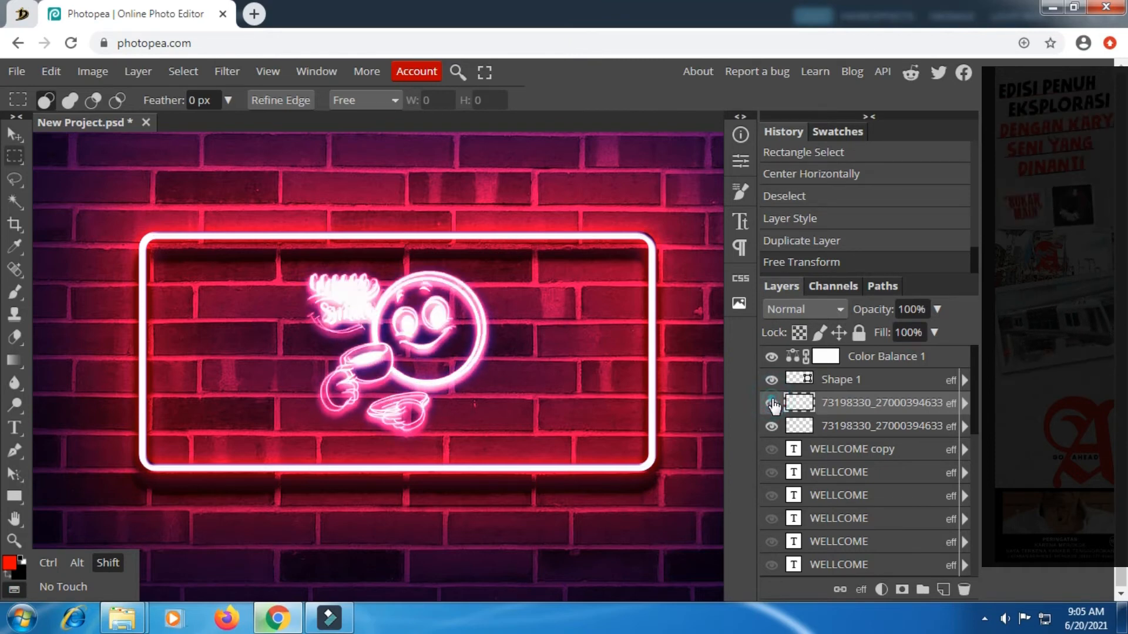
{"action": "left_click", "coordinate": [771, 403]}
{"action": "left_click", "coordinate": [772, 403]}
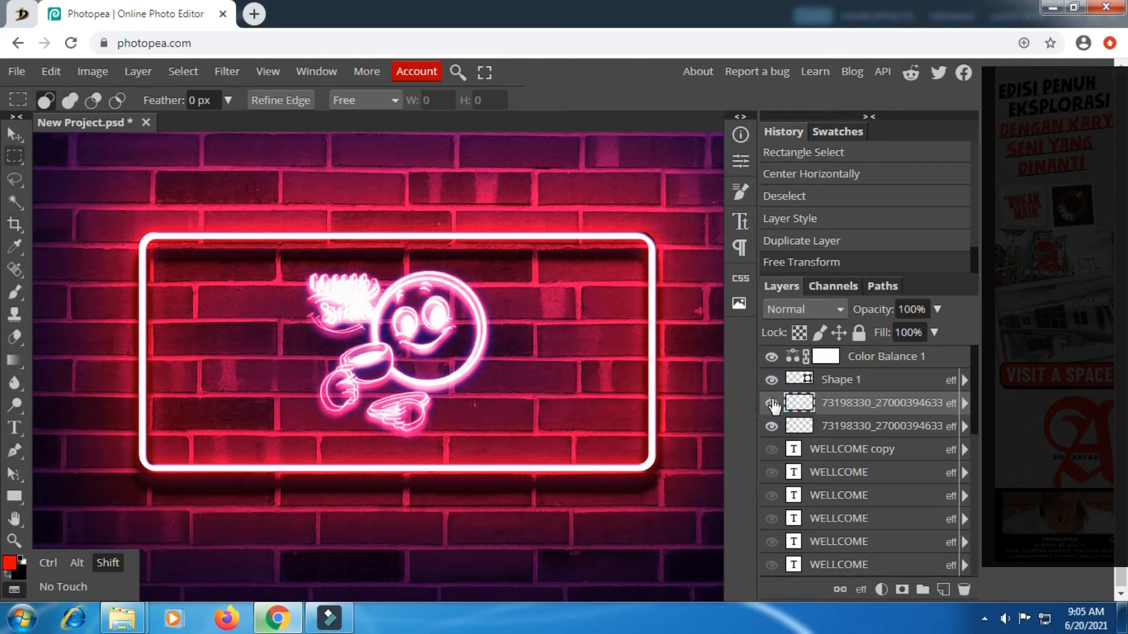
{"action": "left_click", "coordinate": [771, 404]}
{"action": "left_click", "coordinate": [772, 403]}
Step: Select both the original and enlarged coffee smile layers together and duplicate the pair
{"action": "left_click", "coordinate": [111, 565]}
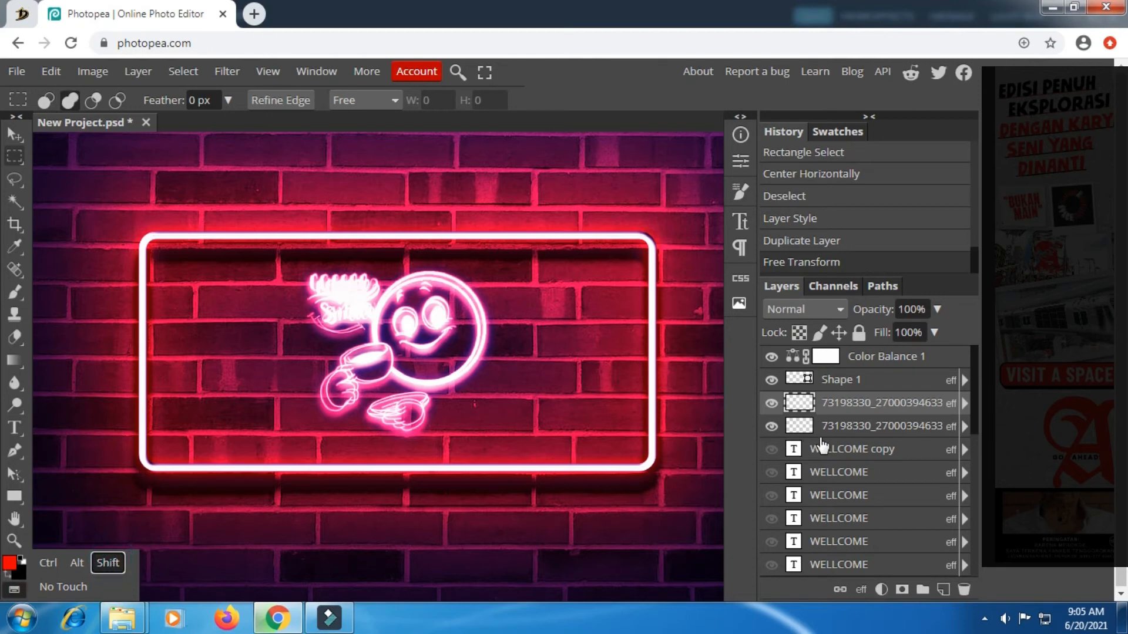
{"action": "left_click", "coordinate": [843, 429]}
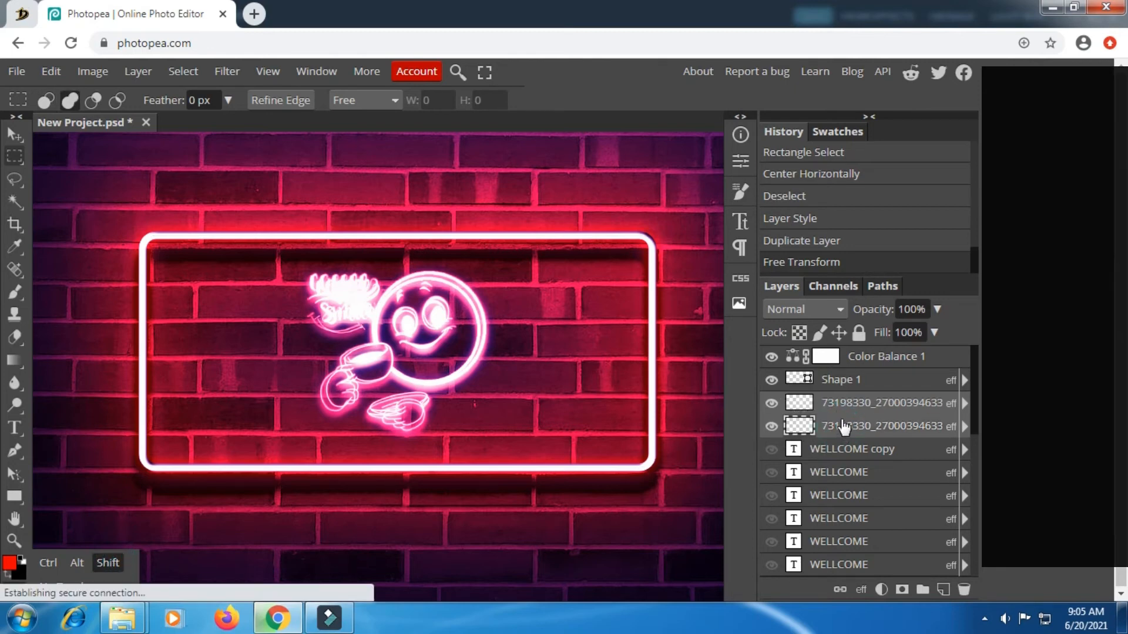
{"action": "right_click", "coordinate": [843, 423]}
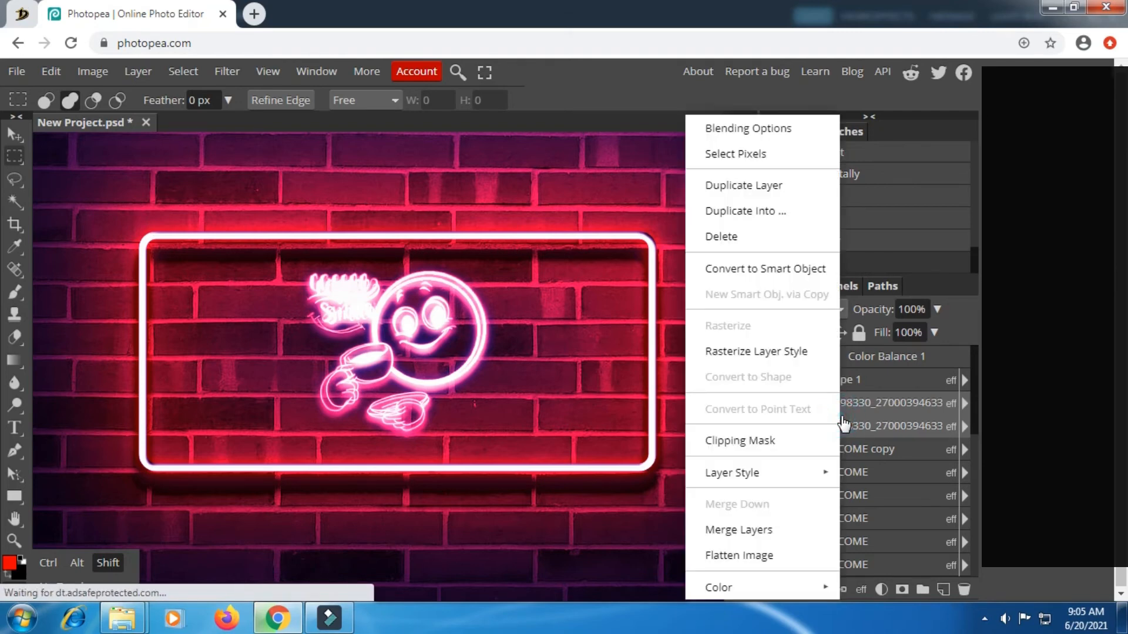
{"action": "left_click", "coordinate": [97, 565]}
{"action": "left_click", "coordinate": [102, 581]}
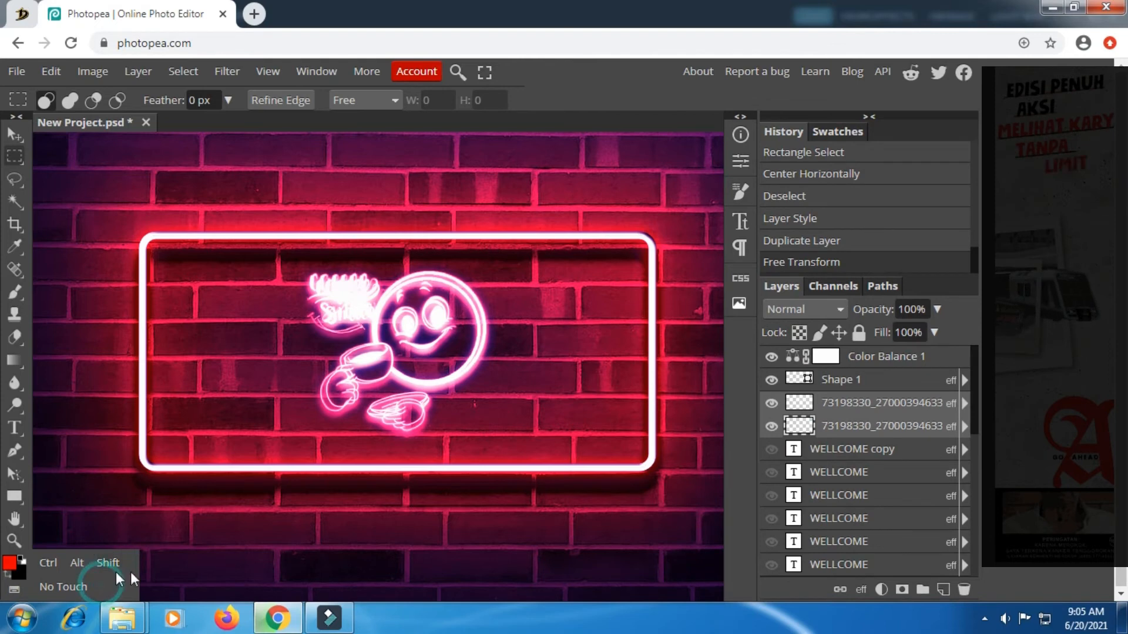
{"action": "right_click", "coordinate": [835, 405]}
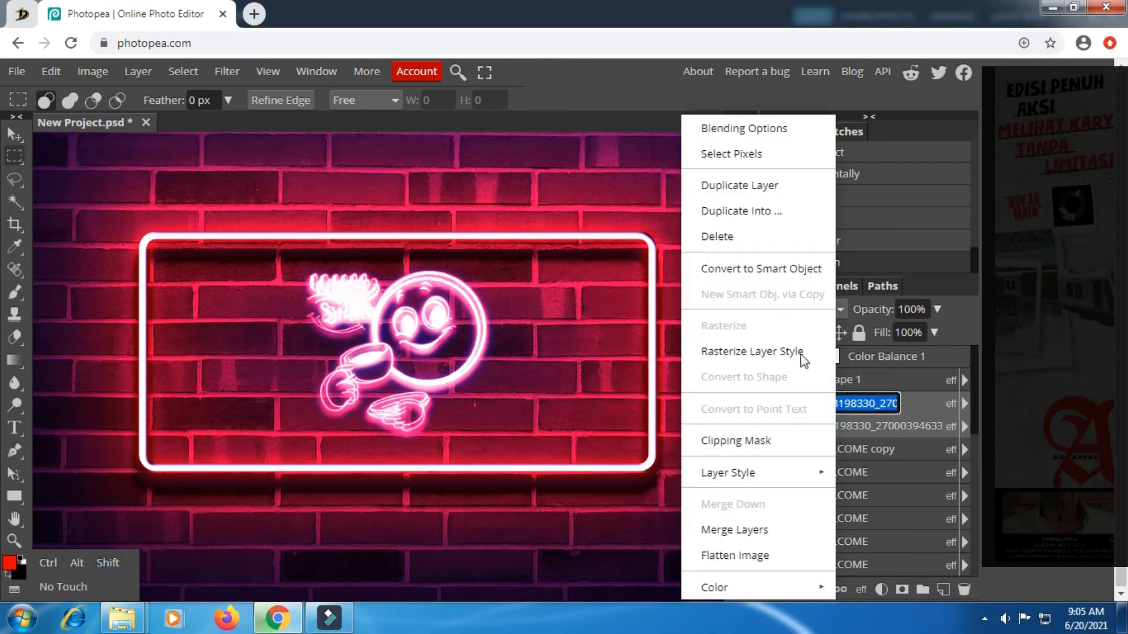
{"action": "left_click", "coordinate": [743, 185]}
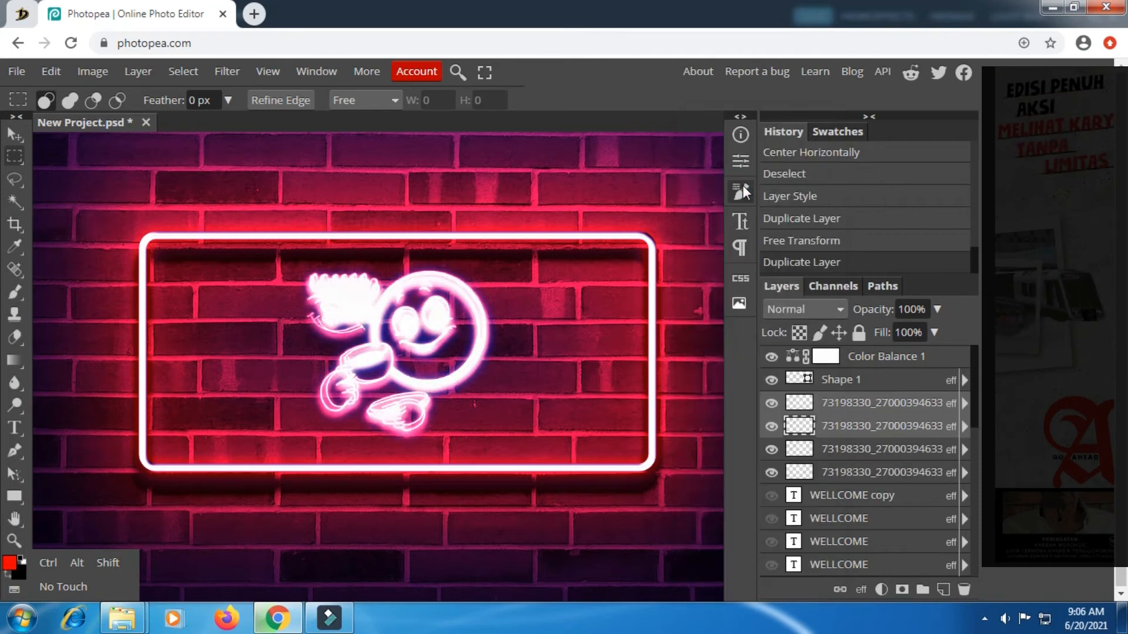
Step: Duplicate the selected pair of coffee smile layers four more times to build alternating animation frames
{"action": "right_click", "coordinate": [862, 407]}
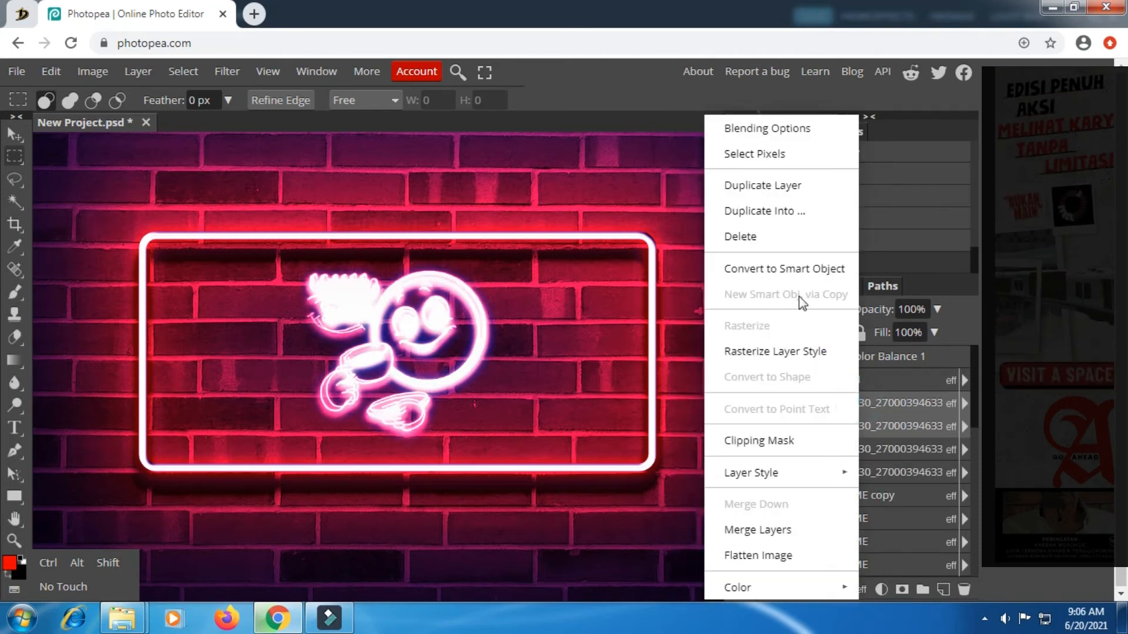
{"action": "left_click", "coordinate": [758, 187]}
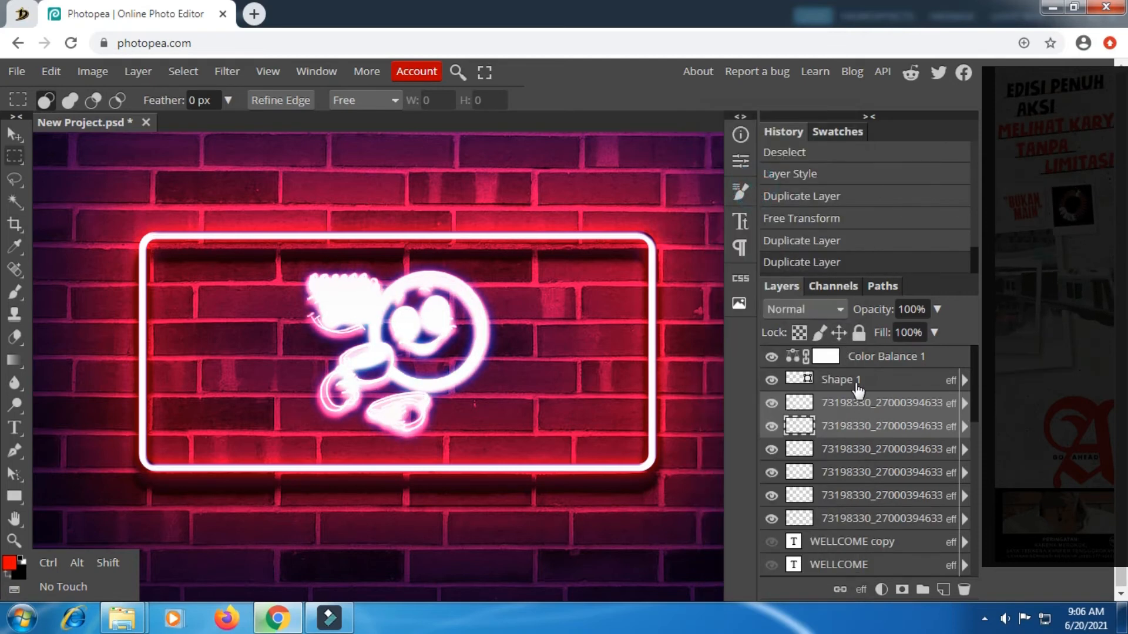
{"action": "right_click", "coordinate": [859, 413]}
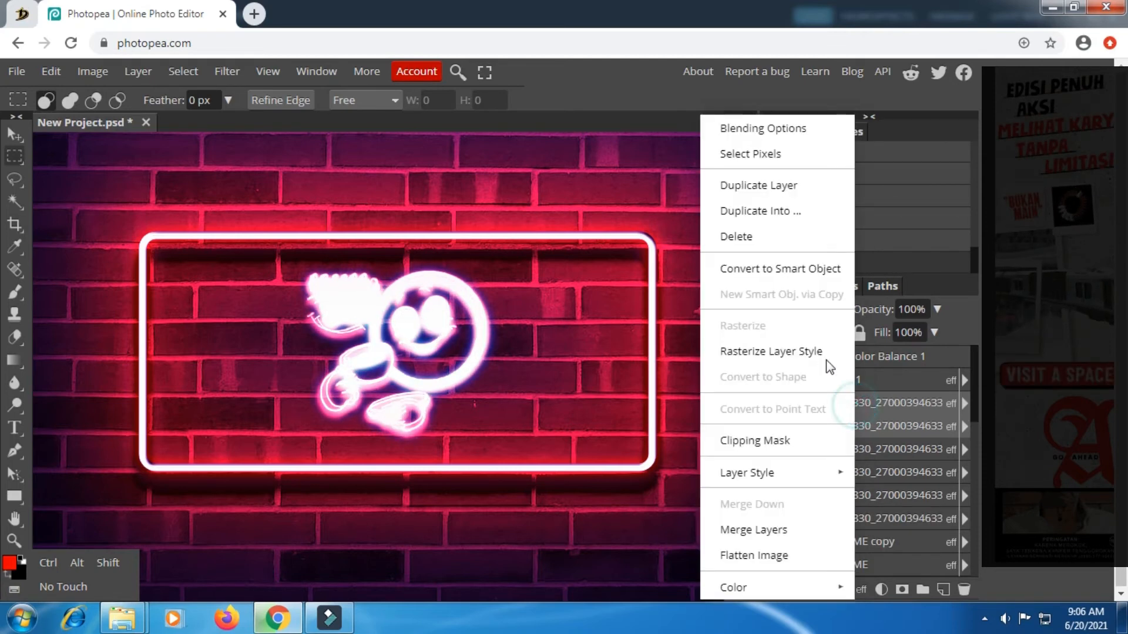
{"action": "left_click", "coordinate": [768, 185]}
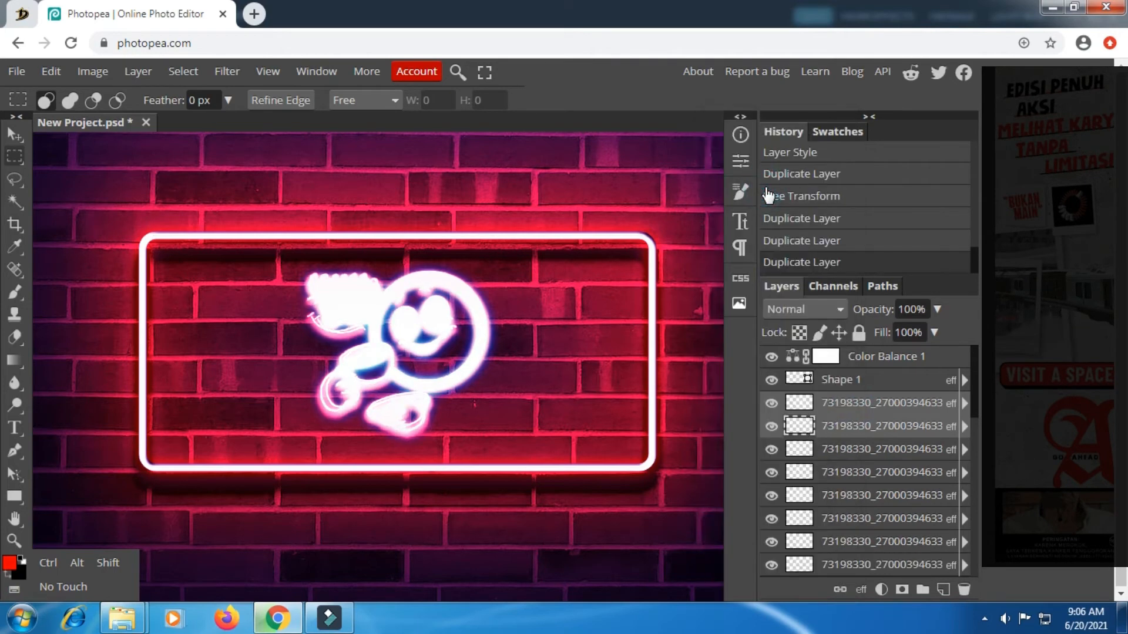
{"action": "right_click", "coordinate": [877, 405]}
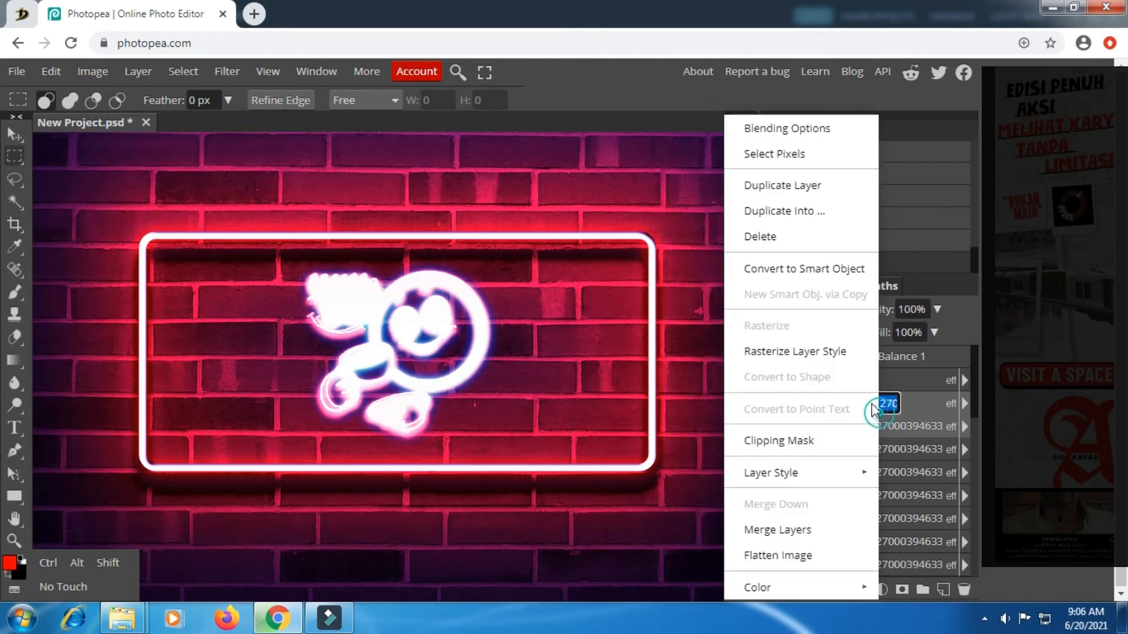
{"action": "left_click", "coordinate": [787, 187]}
{"action": "scroll", "coordinate": [853, 423], "scroll_direction": "down", "scroll_amount": 2}
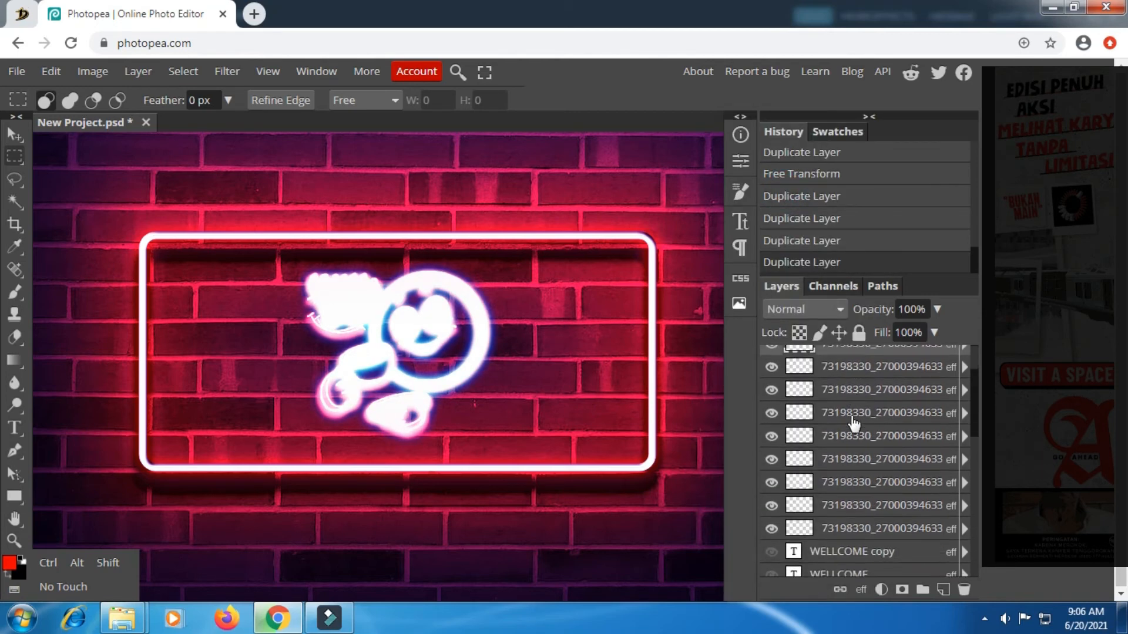
{"action": "scroll", "coordinate": [853, 423], "scroll_direction": "down", "scroll_amount": 3}
{"action": "scroll", "coordinate": [853, 423], "scroll_direction": "up", "scroll_amount": 3}
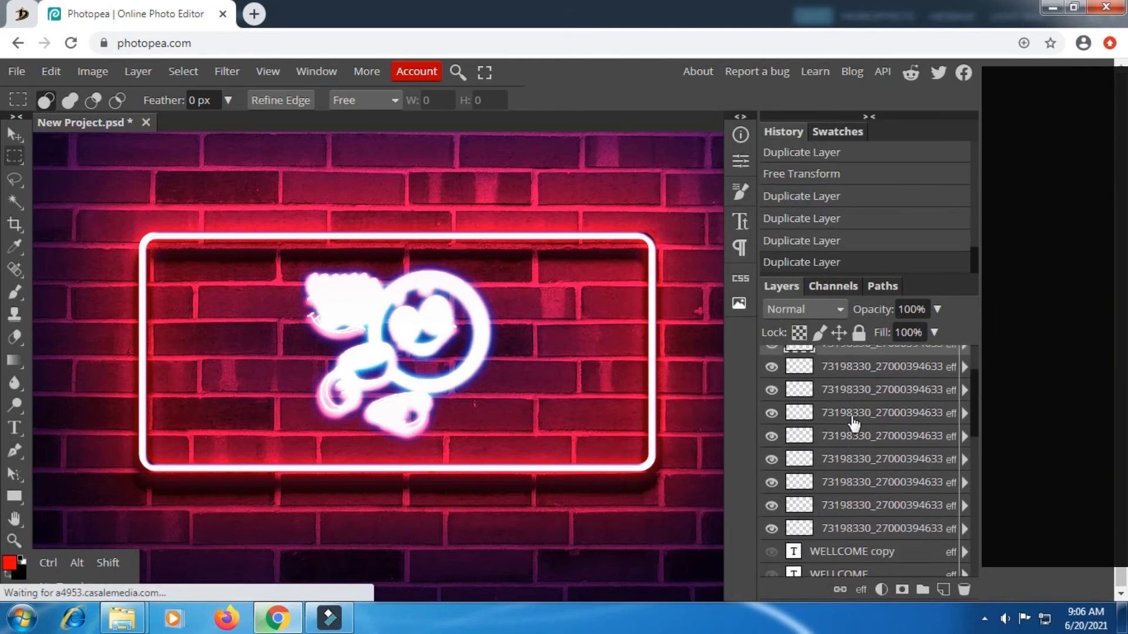
{"action": "scroll", "coordinate": [853, 423], "scroll_direction": "up", "scroll_amount": 3}
{"action": "double_click", "coordinate": [850, 417]}
{"action": "right_click", "coordinate": [850, 414]}
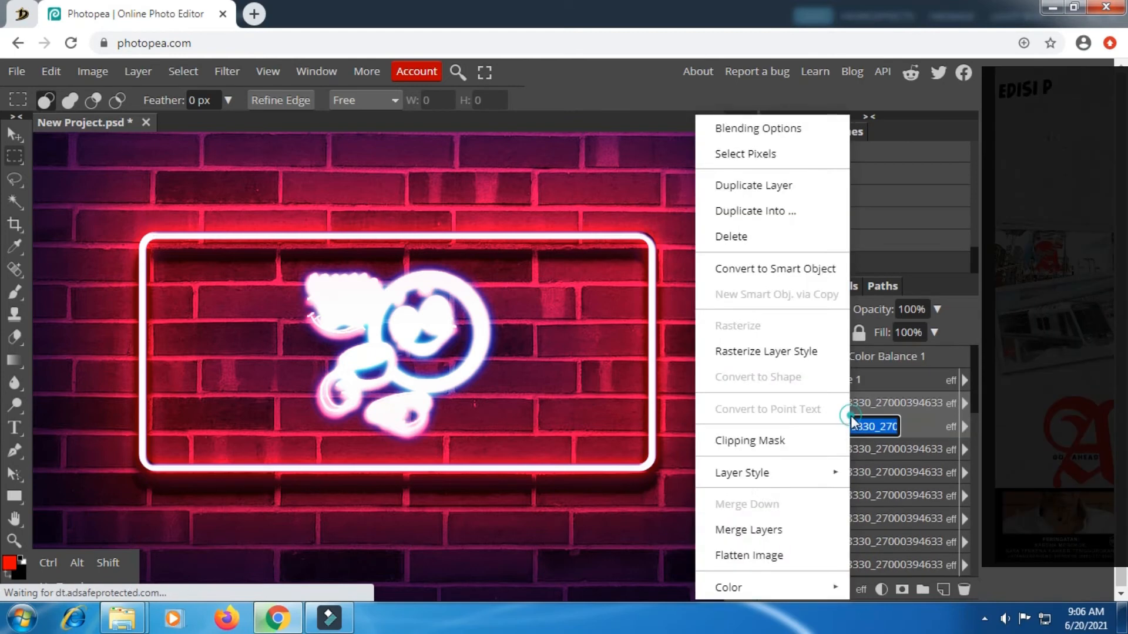
{"action": "left_click", "coordinate": [769, 187]}
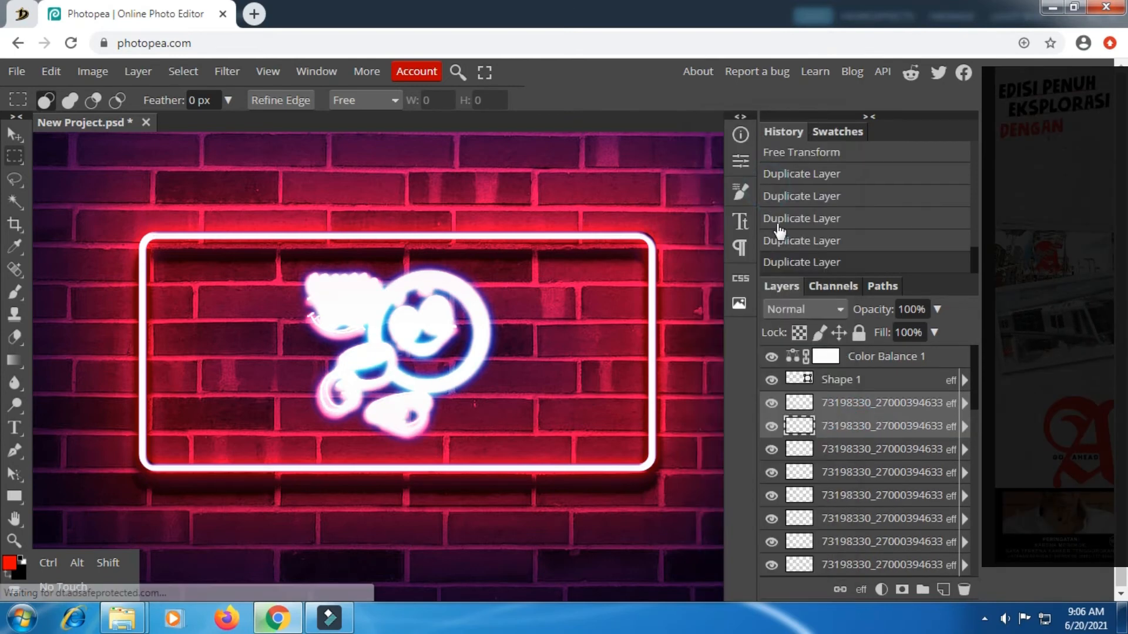
Step: Hide every coffee smile drawing layer, from the topmost copy beneath Shape 1 down to the one above the WELLCOME text layers
{"action": "left_click", "coordinate": [771, 403]}
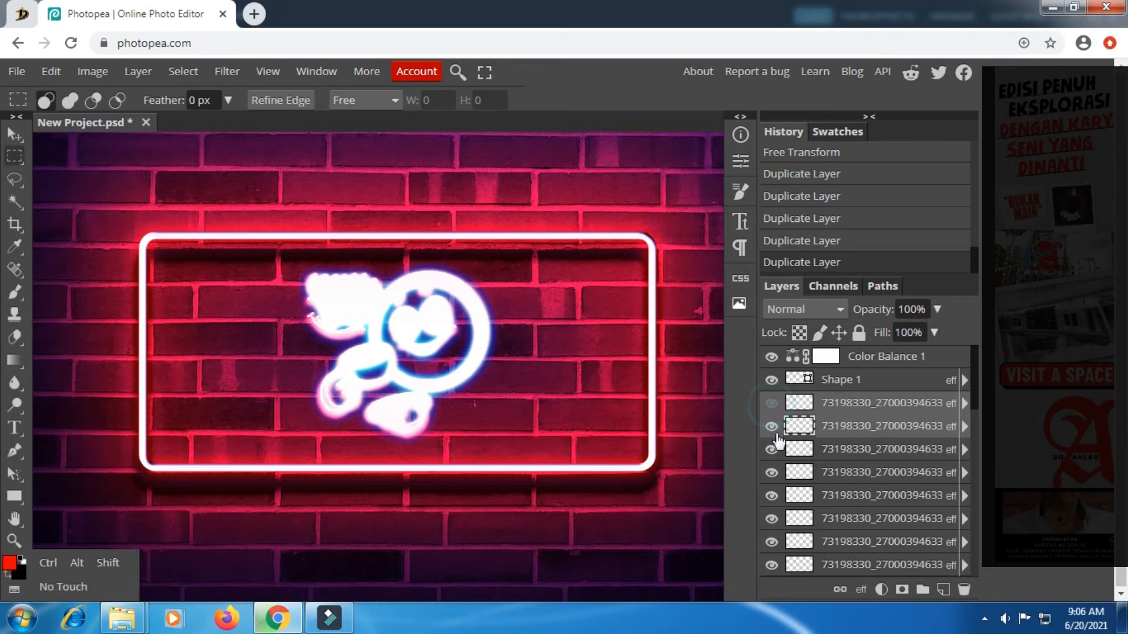
{"action": "left_click", "coordinate": [771, 427]}
{"action": "left_click", "coordinate": [788, 452]}
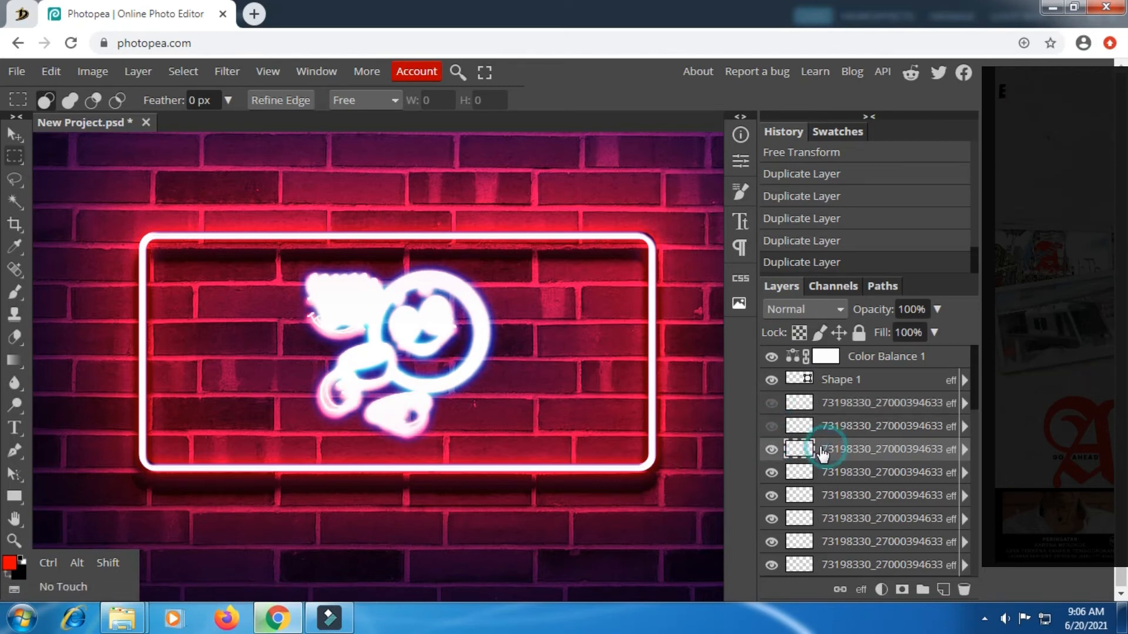
{"action": "left_click", "coordinate": [771, 450]}
{"action": "left_click", "coordinate": [771, 472]}
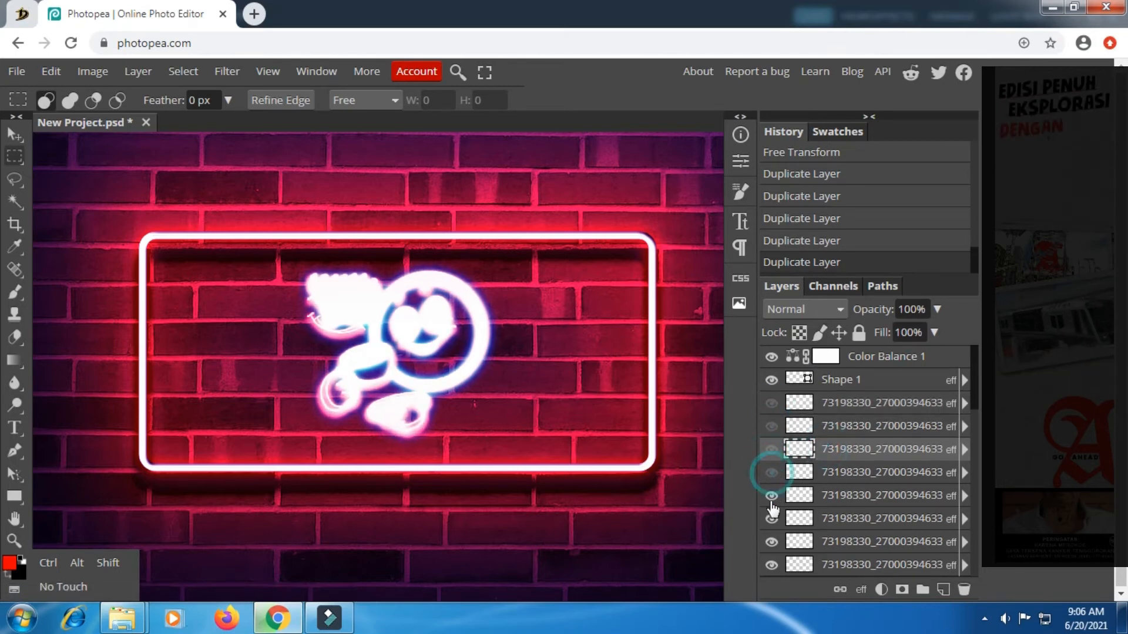
{"action": "left_click", "coordinate": [771, 496]}
{"action": "left_click", "coordinate": [771, 518]}
{"action": "left_click", "coordinate": [768, 541]}
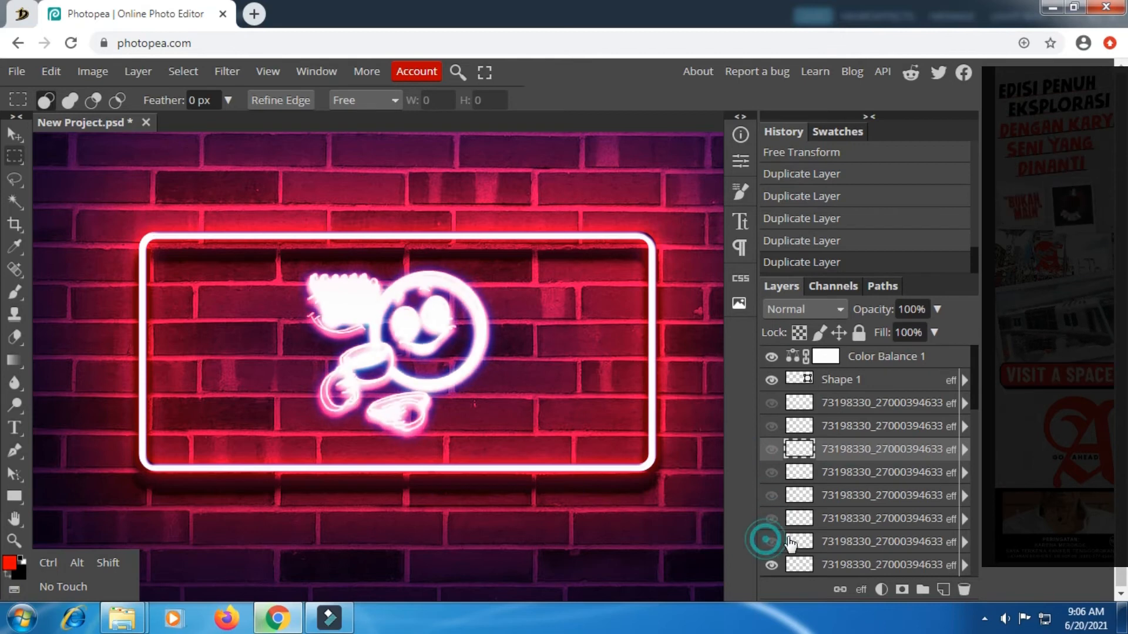
{"action": "scroll", "coordinate": [769, 528], "scroll_direction": "down", "scroll_amount": 3}
{"action": "left_click", "coordinate": [771, 399]}
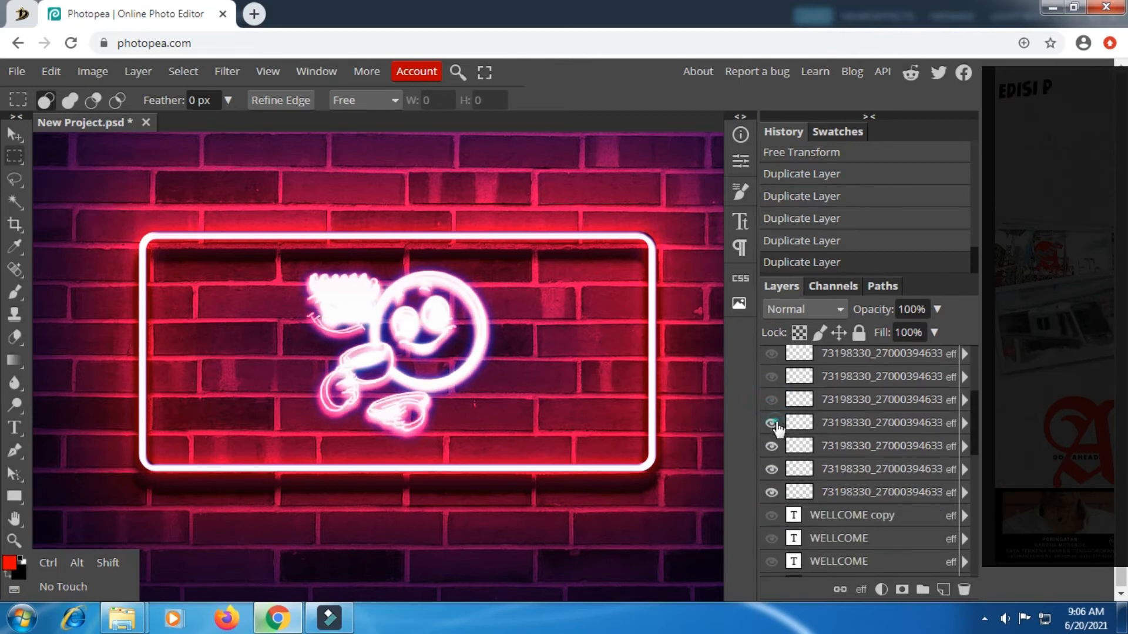
{"action": "left_click", "coordinate": [772, 423]}
{"action": "left_click", "coordinate": [771, 446]}
{"action": "left_click", "coordinate": [771, 468]}
{"action": "left_click", "coordinate": [771, 492]}
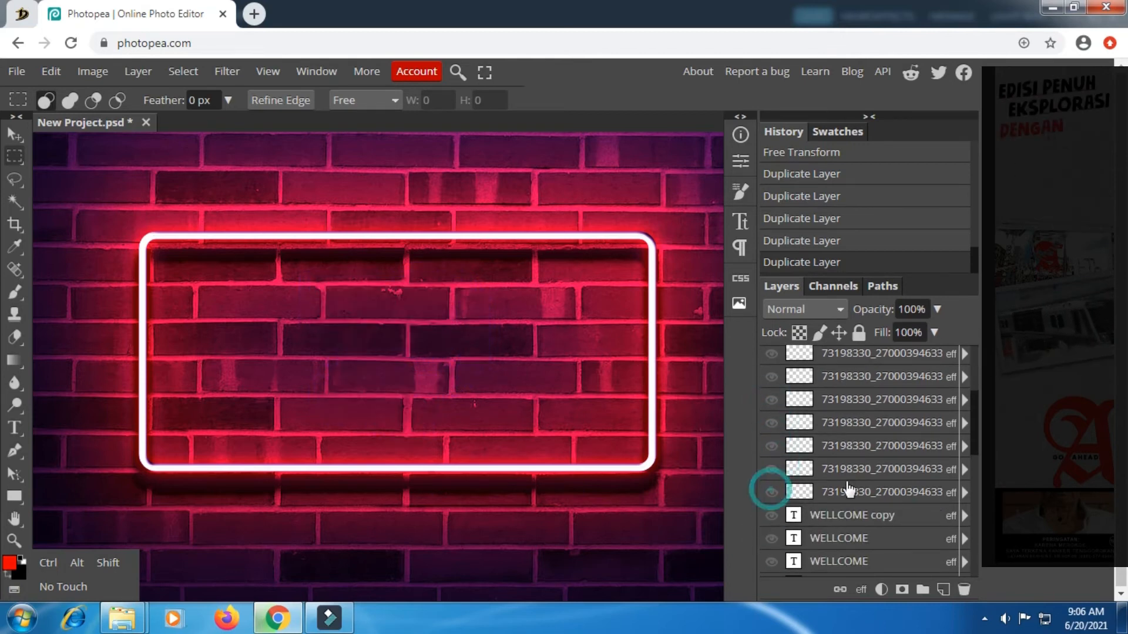
Step: Briefly show the blank text layer and the W layer to preview the first animation frames, then hide both again
{"action": "scroll", "coordinate": [848, 488], "scroll_direction": "down", "scroll_amount": 5}
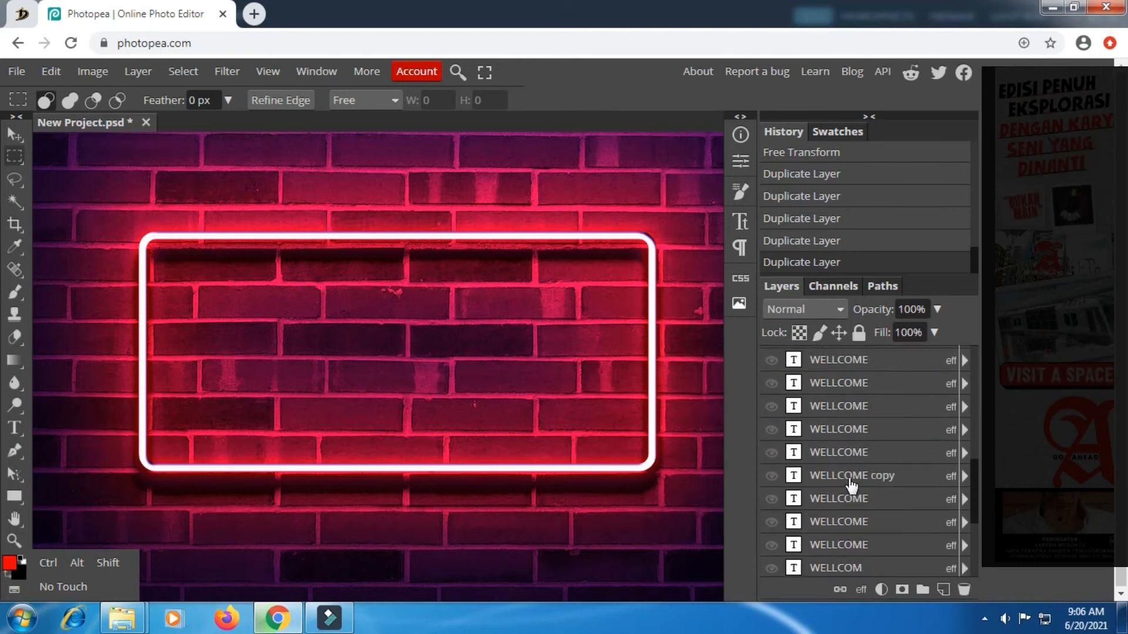
{"action": "scroll", "coordinate": [850, 486], "scroll_direction": "down", "scroll_amount": 3}
{"action": "scroll", "coordinate": [850, 486], "scroll_direction": "down", "scroll_amount": 3}
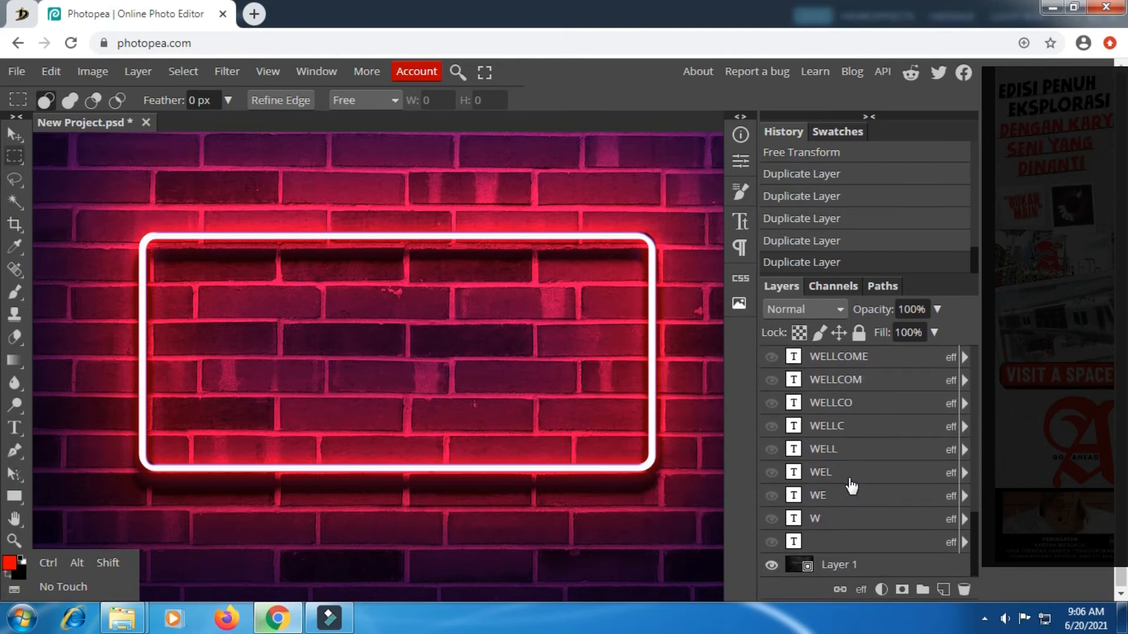
{"action": "left_click", "coordinate": [767, 542]}
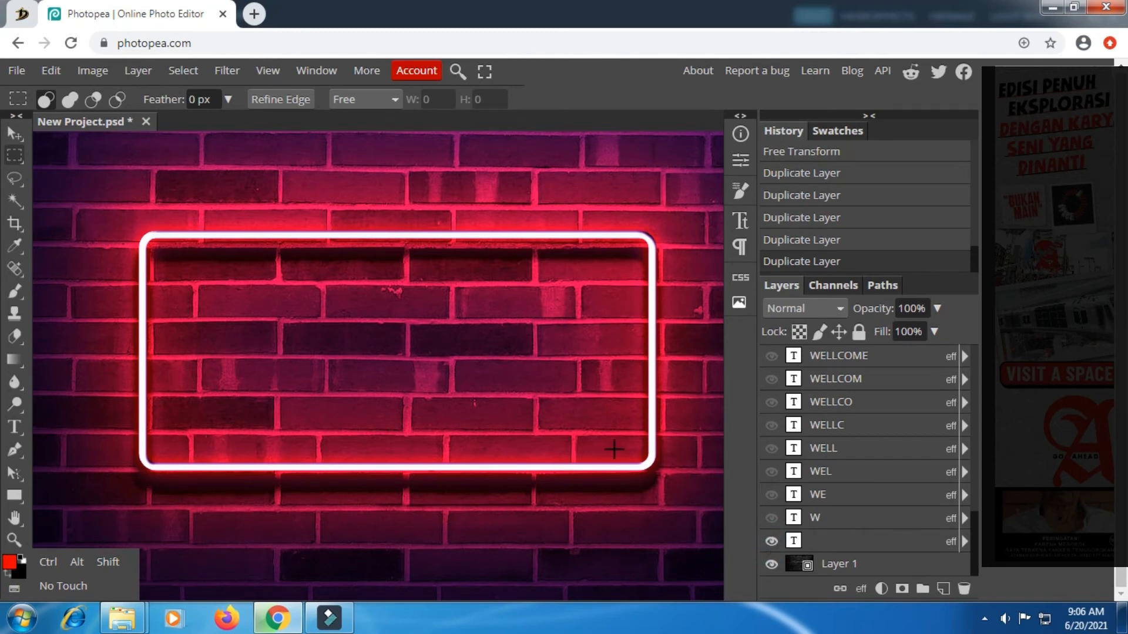
{"action": "scroll", "coordinate": [517, 410], "scroll_direction": "down", "scroll_amount": 2}
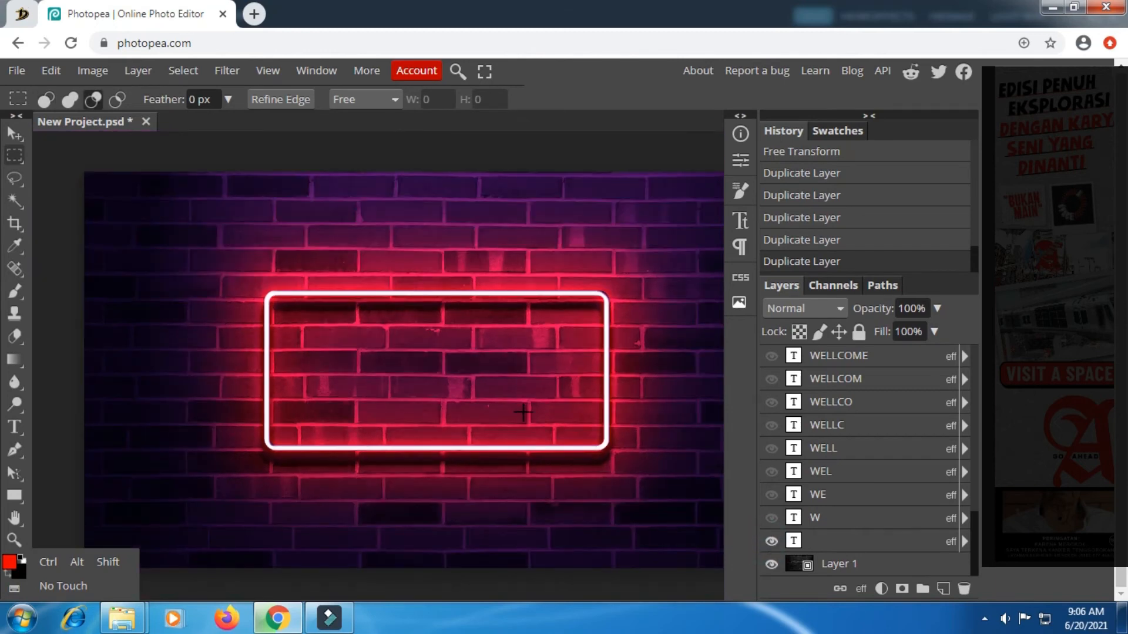
{"action": "left_click", "coordinate": [772, 517]}
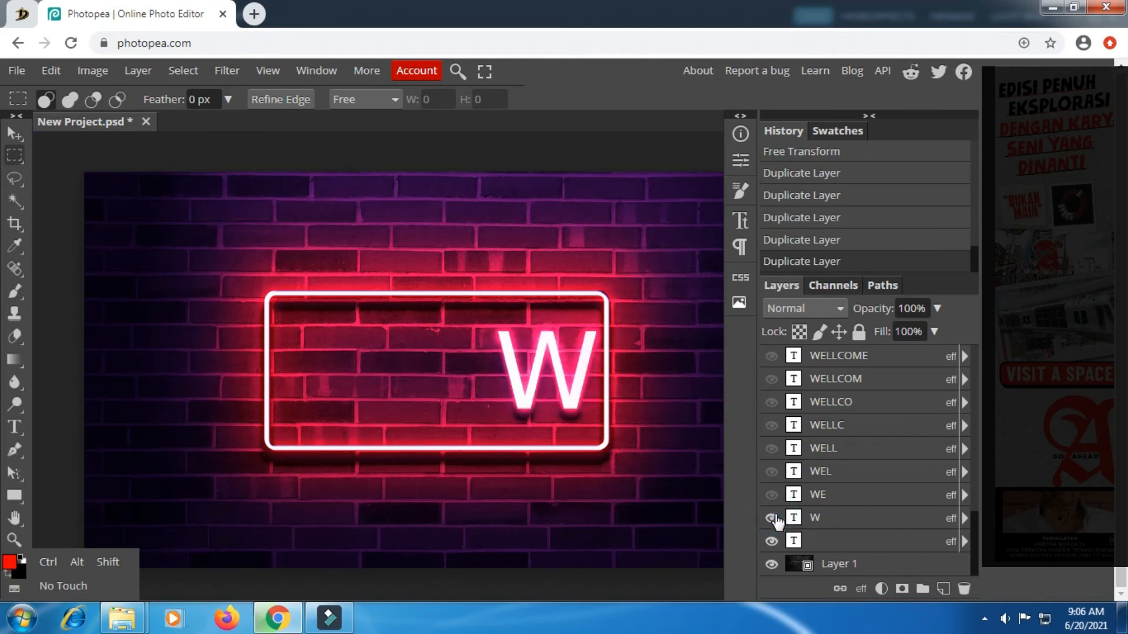
{"action": "left_click", "coordinate": [771, 517]}
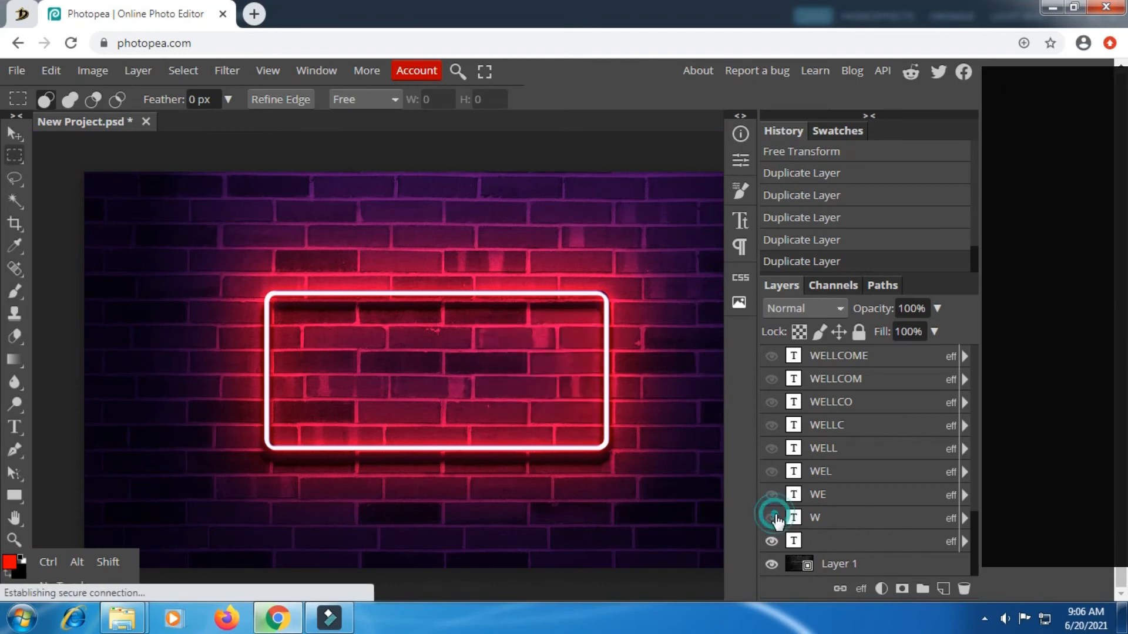
{"action": "left_click", "coordinate": [771, 542]}
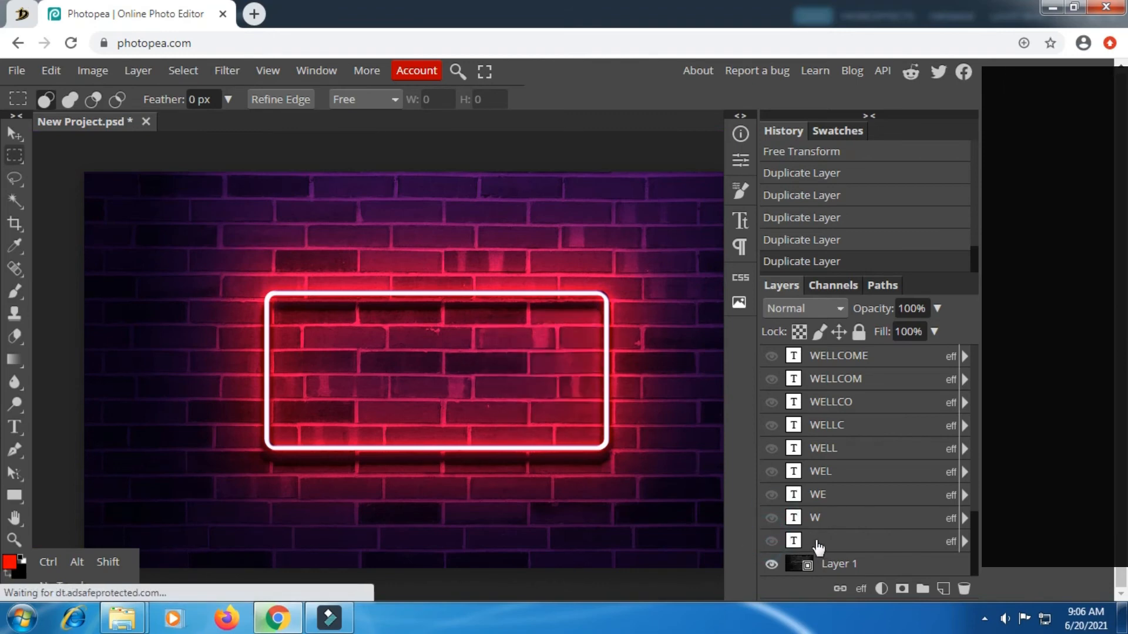
Step: Select the whole range of layers from the topmost coffee smile copy down to the blank text layer above Layer 1
{"action": "scroll", "coordinate": [849, 535], "scroll_direction": "up", "scroll_amount": 2}
{"action": "scroll", "coordinate": [850, 536], "scroll_direction": "up", "scroll_amount": 6}
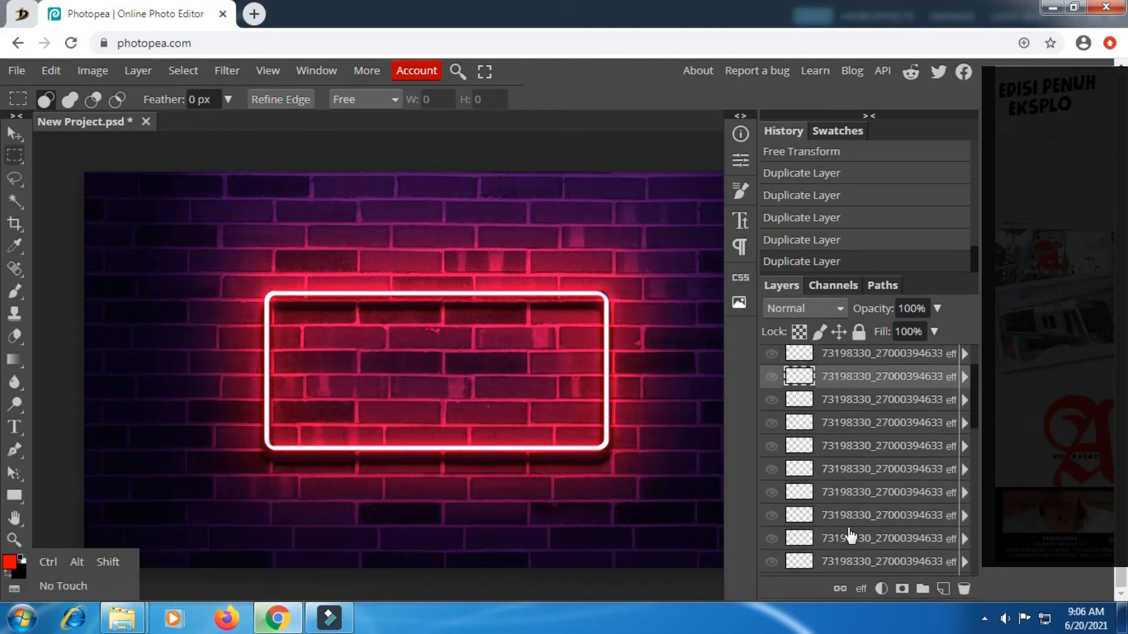
{"action": "scroll", "coordinate": [850, 441], "scroll_direction": "up", "scroll_amount": 1}
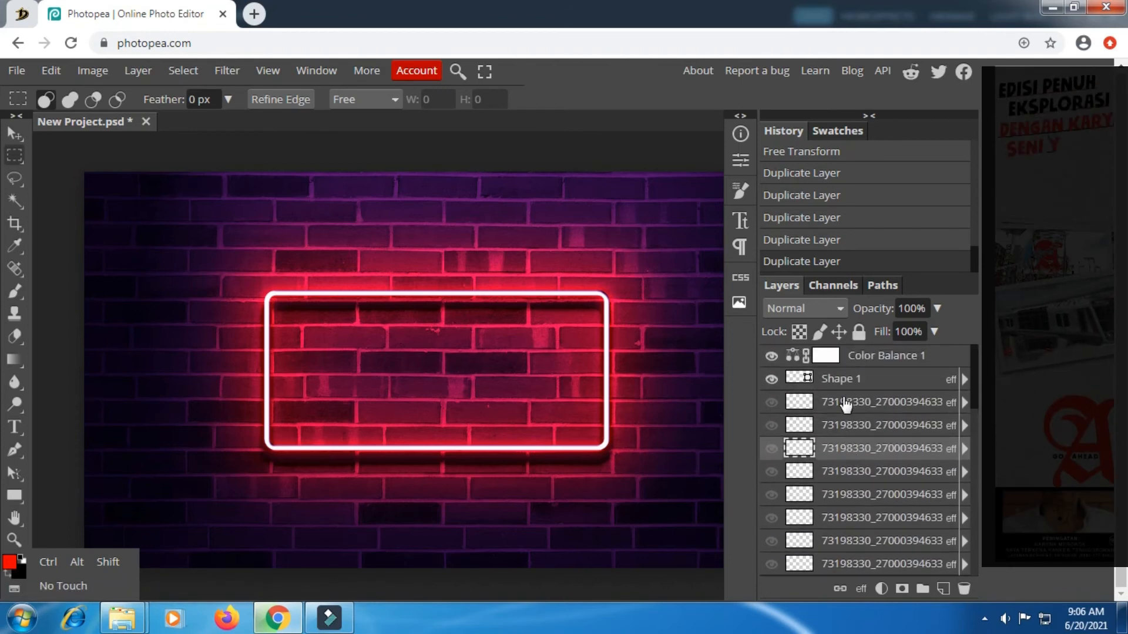
{"action": "left_click", "coordinate": [852, 404]}
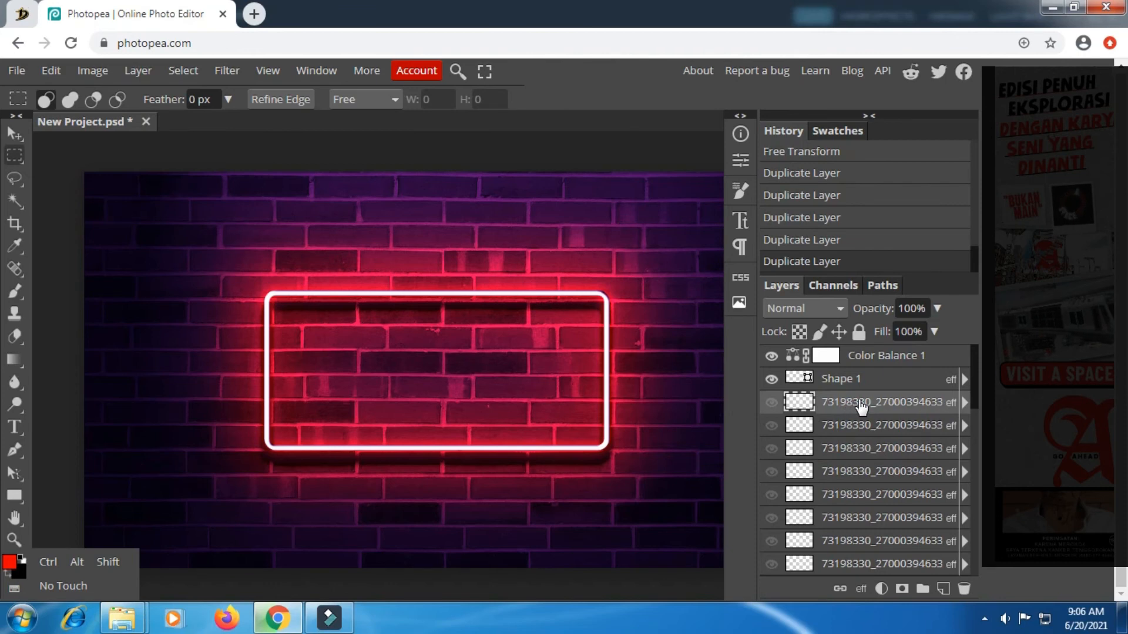
{"action": "left_click", "coordinate": [109, 562]}
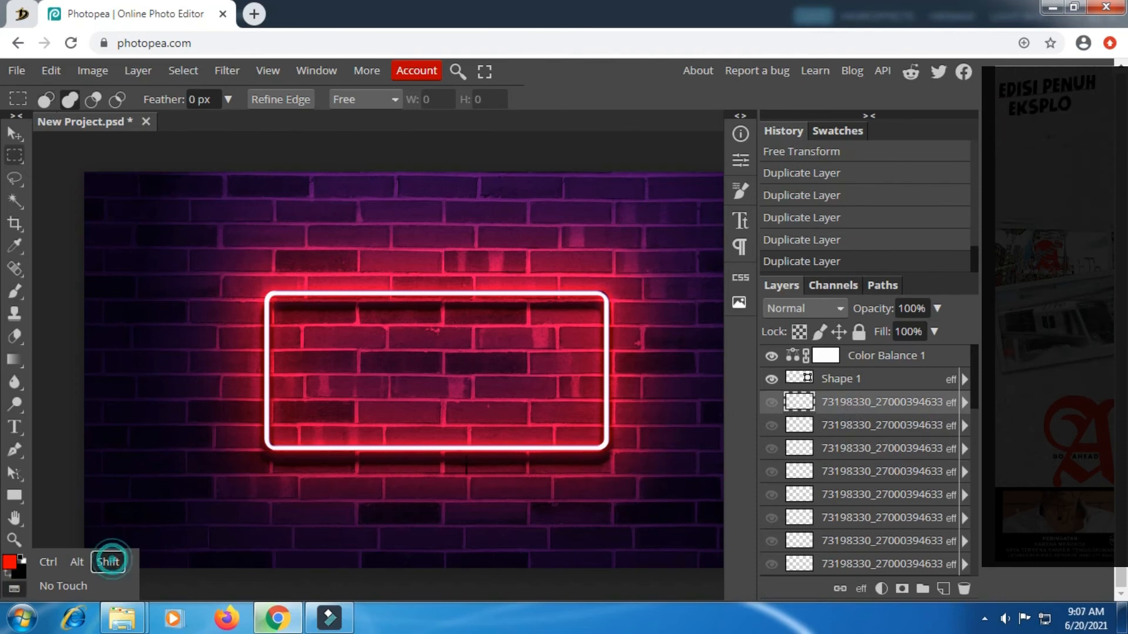
{"action": "scroll", "coordinate": [878, 395], "scroll_direction": "down", "scroll_amount": 8}
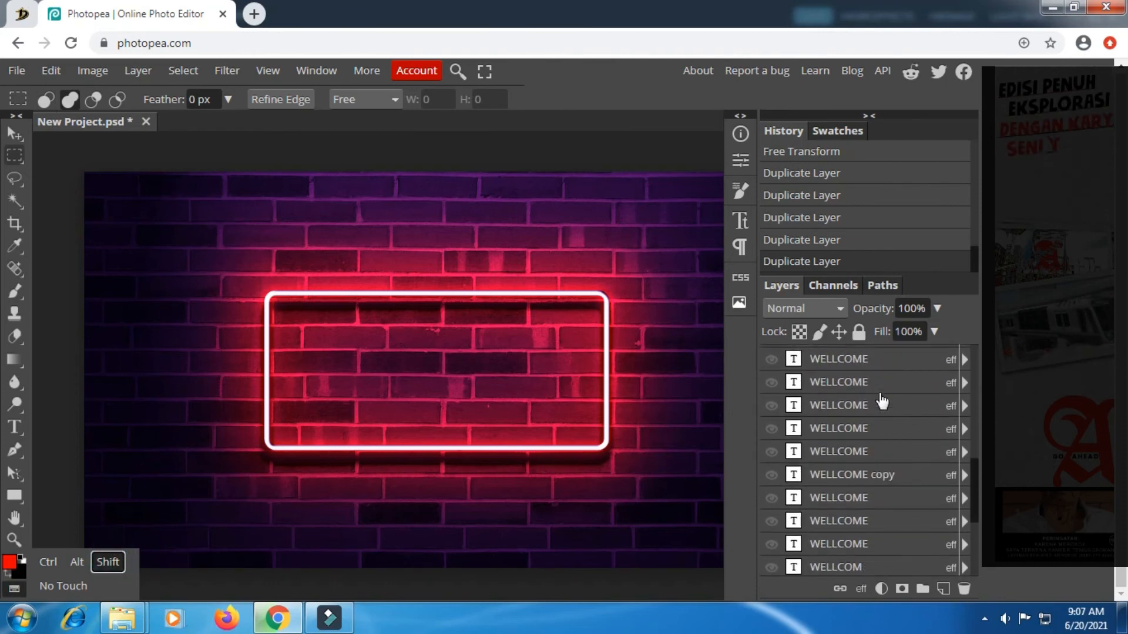
{"action": "scroll", "coordinate": [882, 402], "scroll_direction": "down", "scroll_amount": 4}
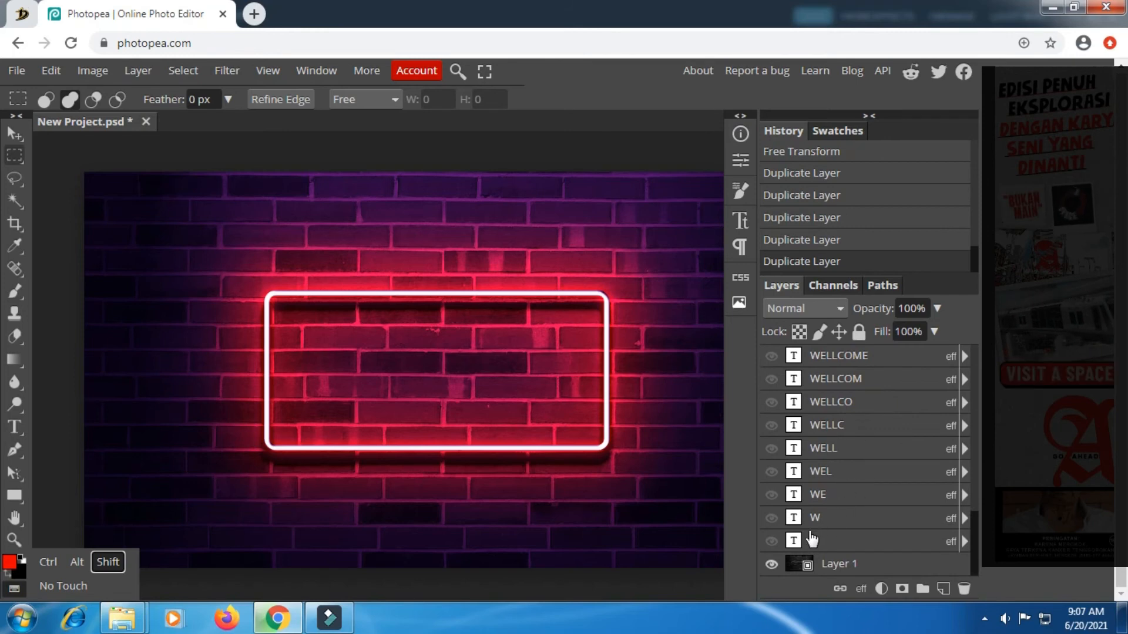
{"action": "left_click", "coordinate": [844, 541]}
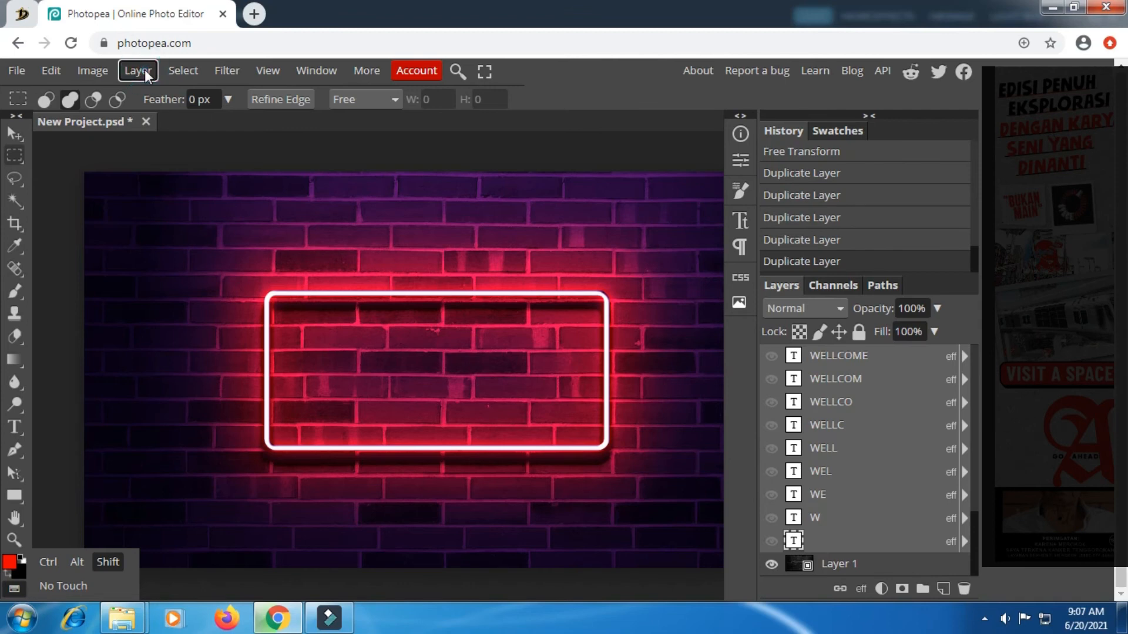
{"action": "left_click", "coordinate": [109, 564]}
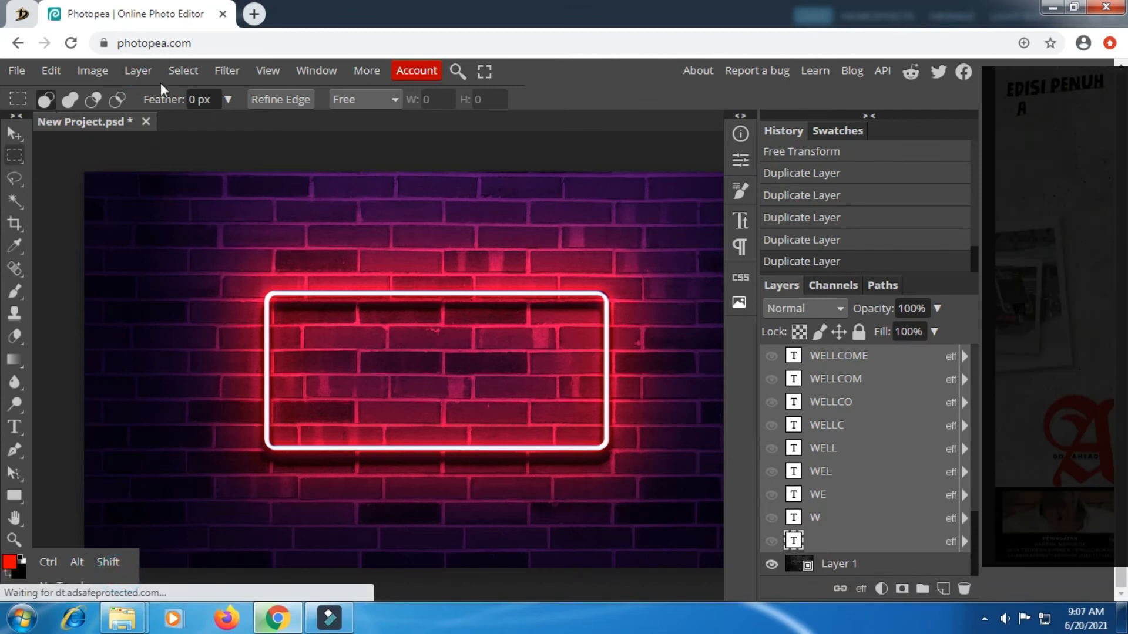
Step: Turn the selected coffee smile and WELLCOME layers into animation frames with Make Frames
{"action": "left_click", "coordinate": [148, 67]}
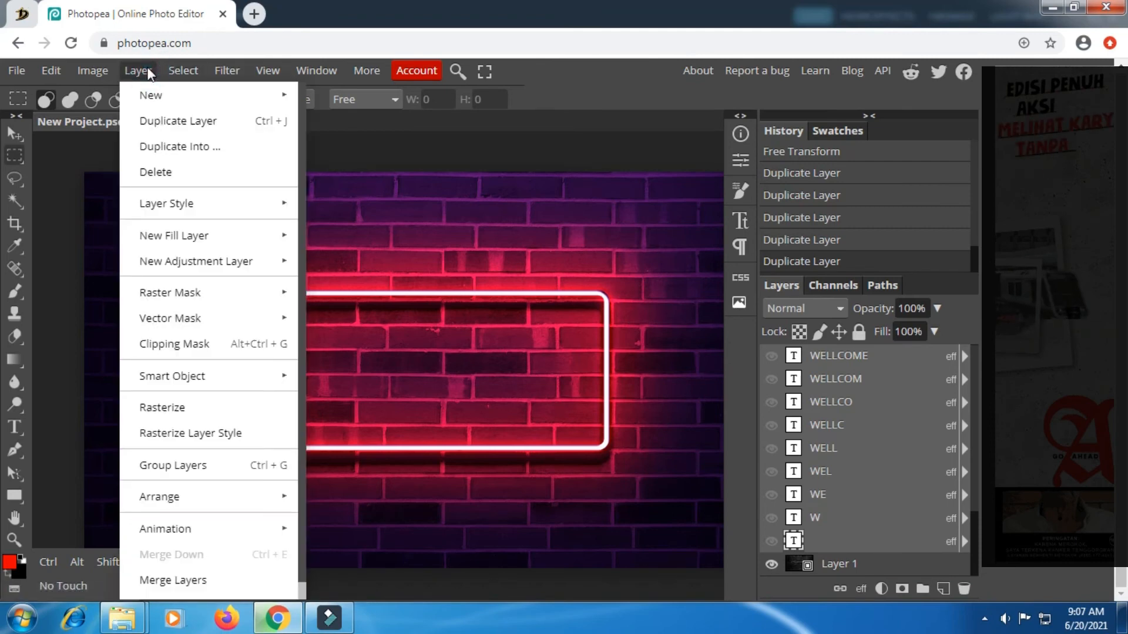
{"action": "mouse_move", "coordinate": [146, 86]}
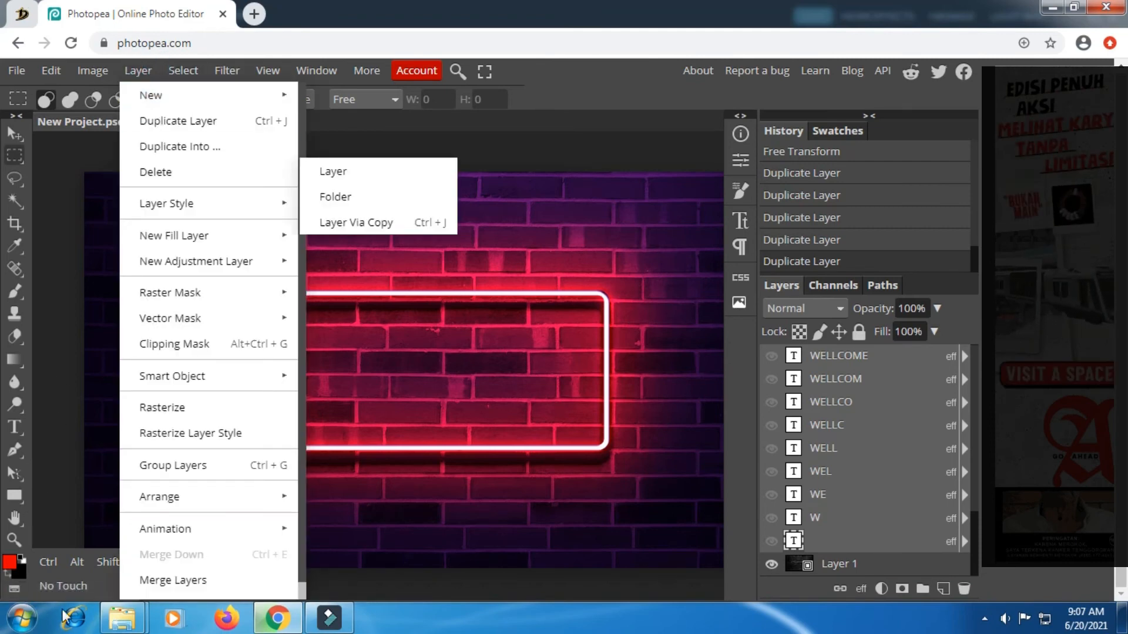
{"action": "left_click", "coordinate": [101, 575]}
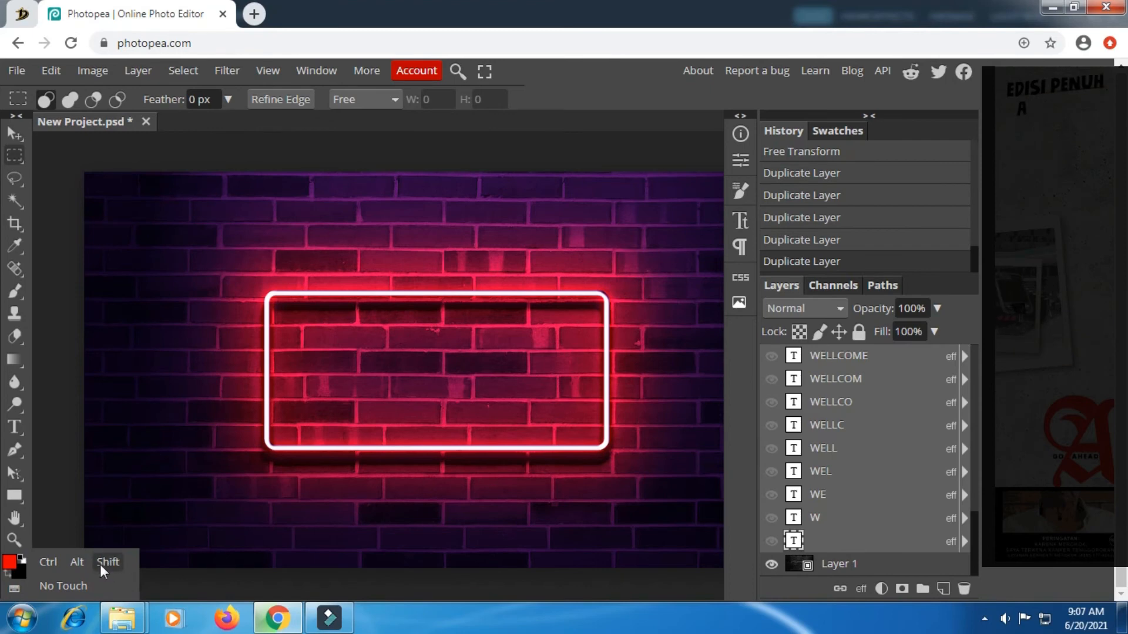
{"action": "left_click", "coordinate": [146, 70]}
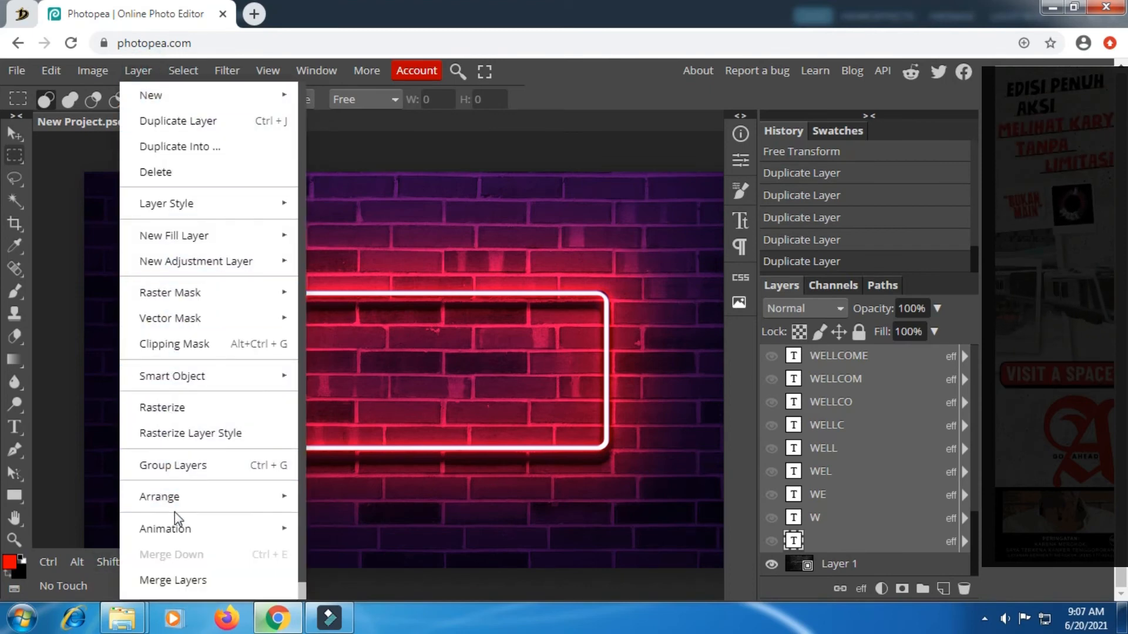
{"action": "mouse_move", "coordinate": [226, 538]}
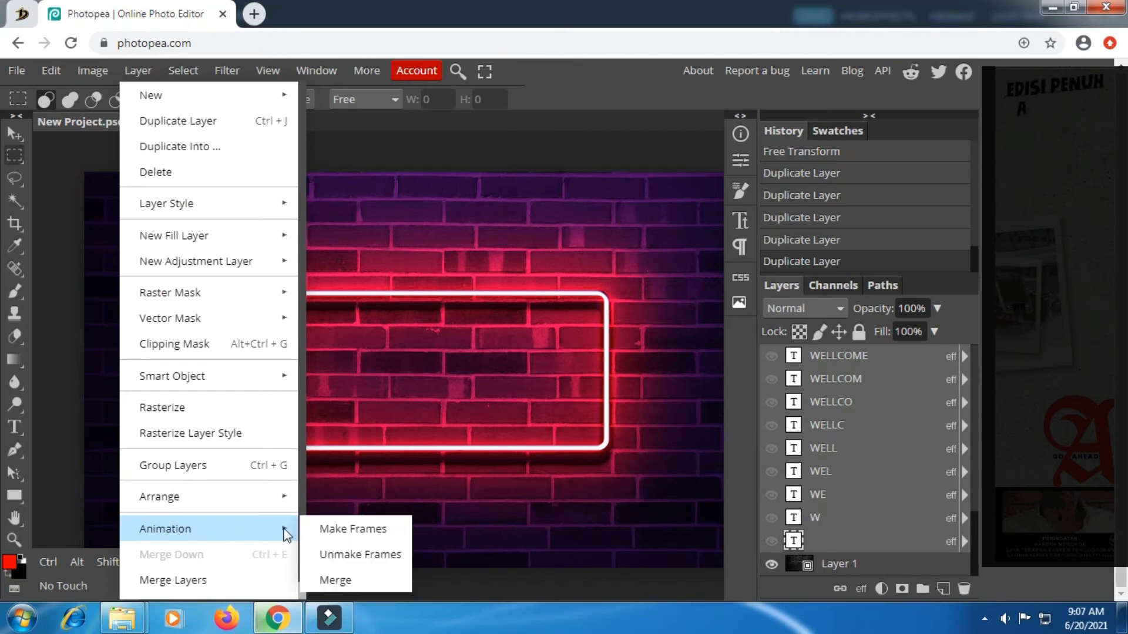
{"action": "left_click", "coordinate": [353, 529]}
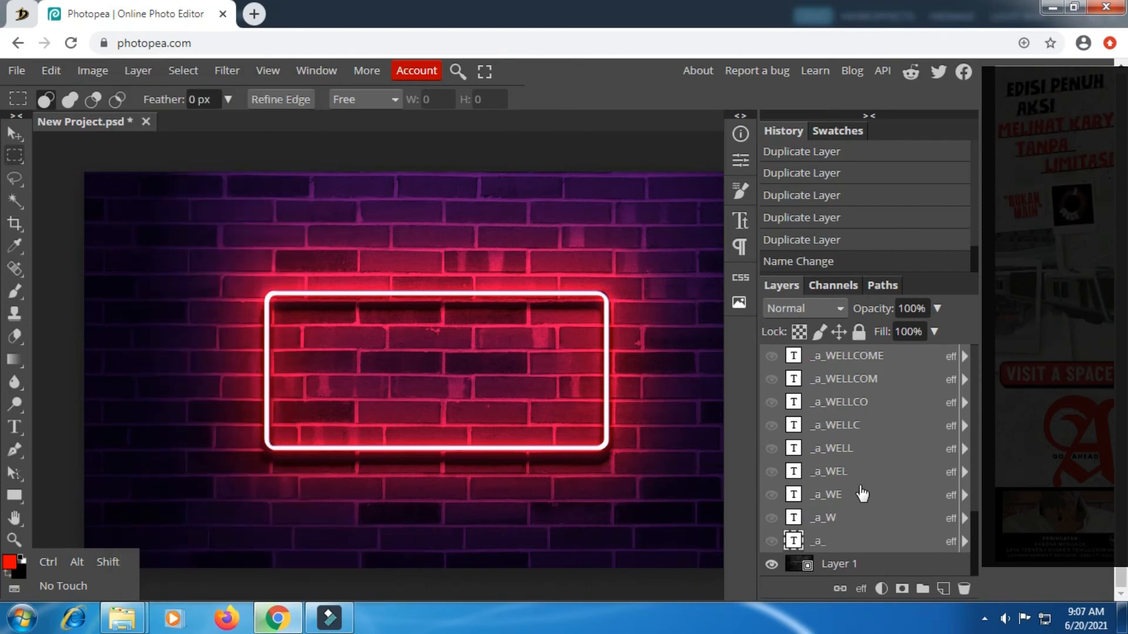
Step: Group all the animation frame layers into a folder and mask it with a rectangular selection covering the inside of the neon frame
{"action": "scroll", "coordinate": [861, 494], "scroll_direction": "up", "scroll_amount": 5}
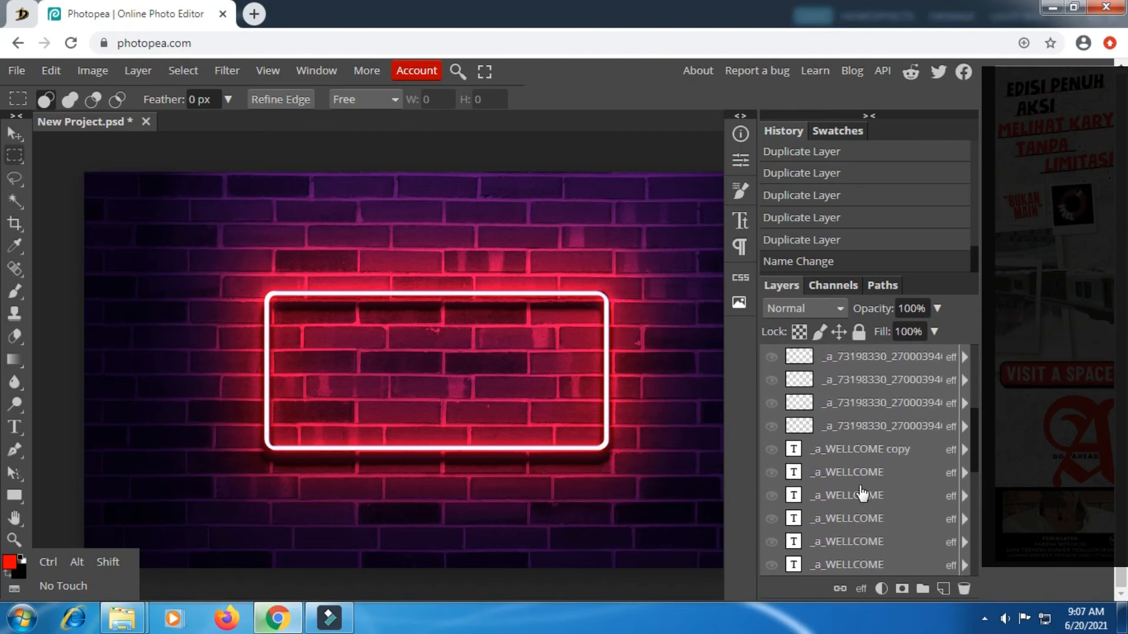
{"action": "scroll", "coordinate": [862, 493], "scroll_direction": "up", "scroll_amount": 2}
{"action": "scroll", "coordinate": [863, 487], "scroll_direction": "up", "scroll_amount": 3}
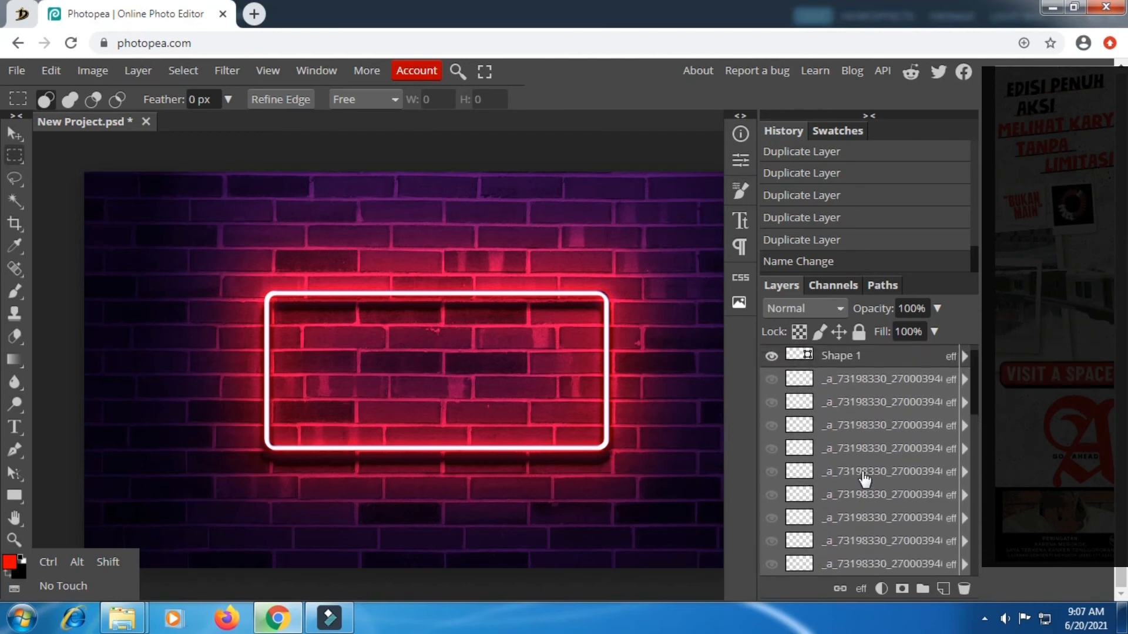
{"action": "scroll", "coordinate": [864, 479], "scroll_direction": "down", "scroll_amount": 10}
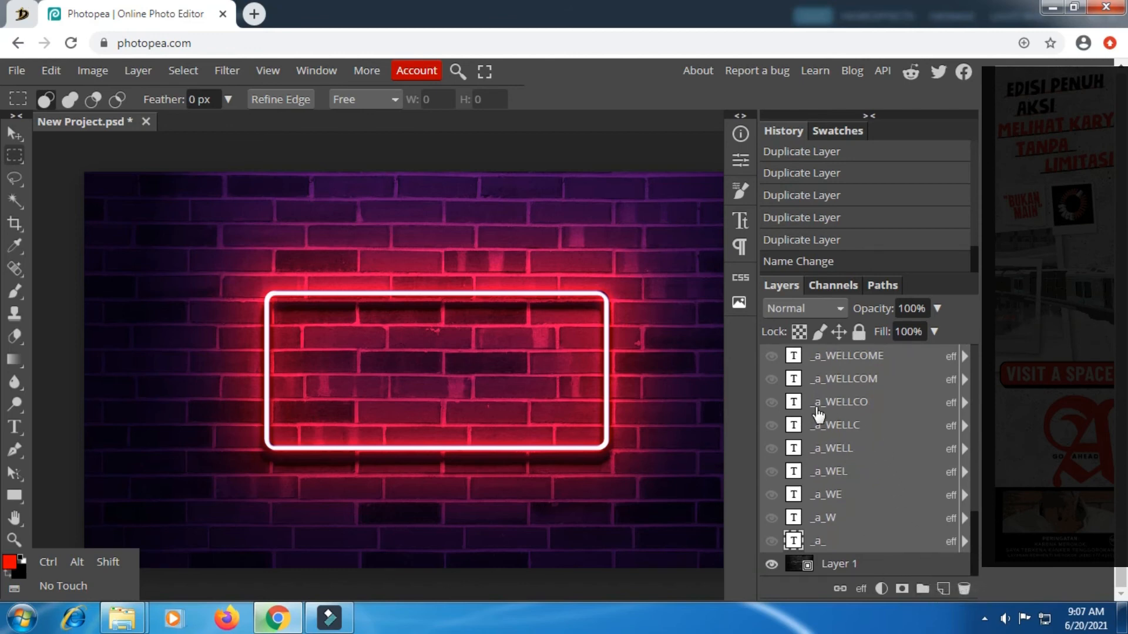
{"action": "left_click", "coordinate": [920, 589]}
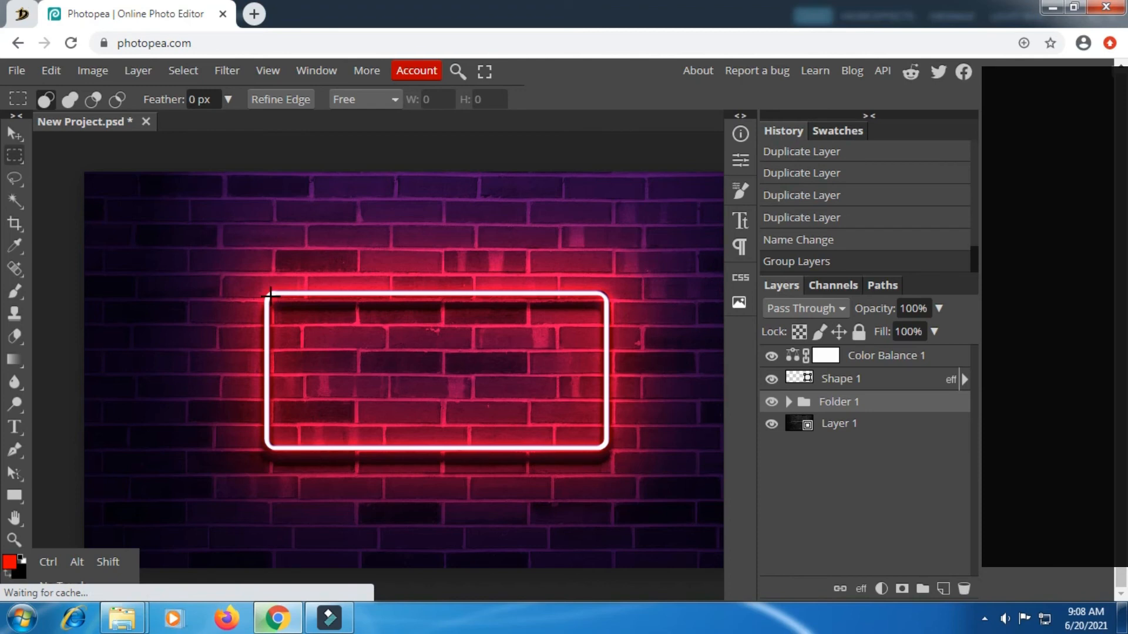
{"action": "left_click_drag", "start_coordinate": [270, 295], "coordinate": [602, 445]}
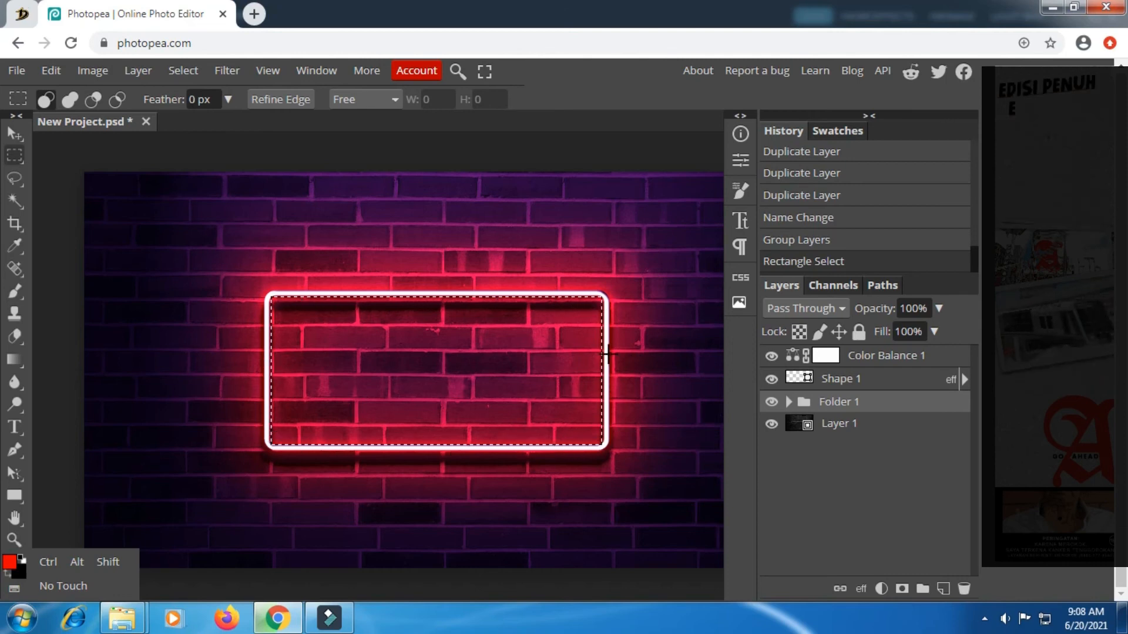
{"action": "left_click", "coordinate": [896, 586]}
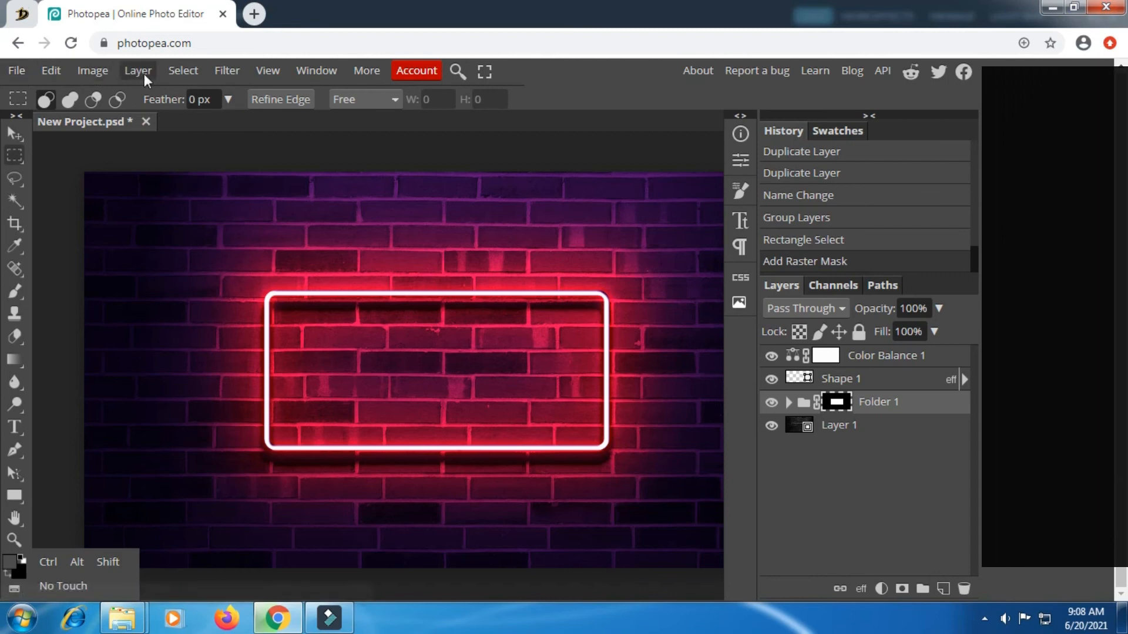
{"action": "left_click", "coordinate": [17, 72]}
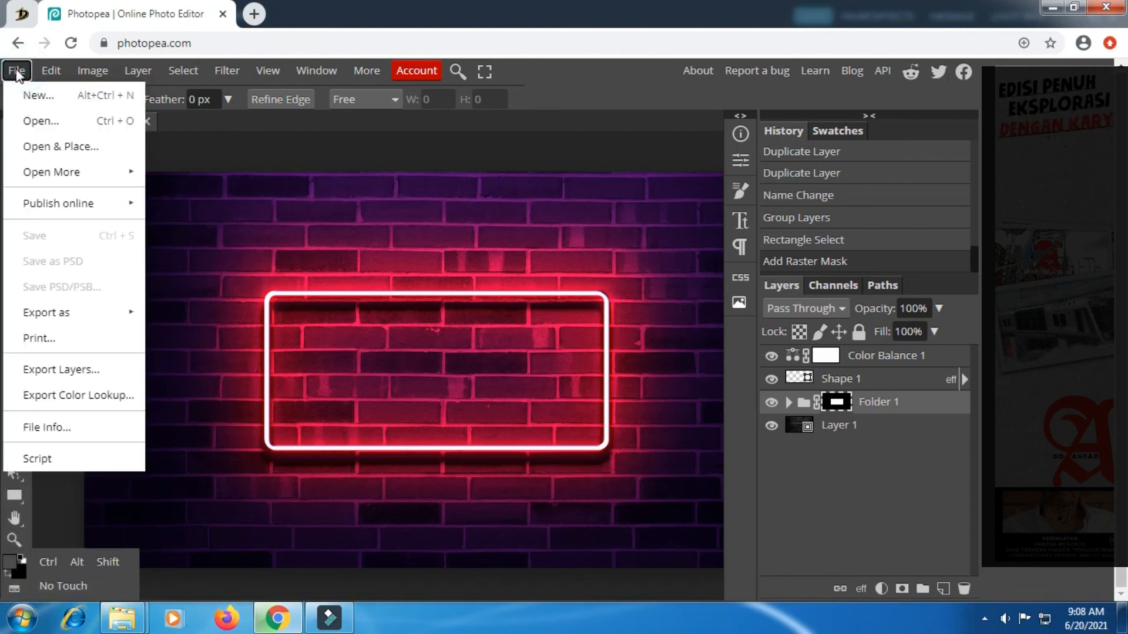
{"action": "left_click", "coordinate": [16, 72]}
{"action": "left_click", "coordinate": [17, 72]}
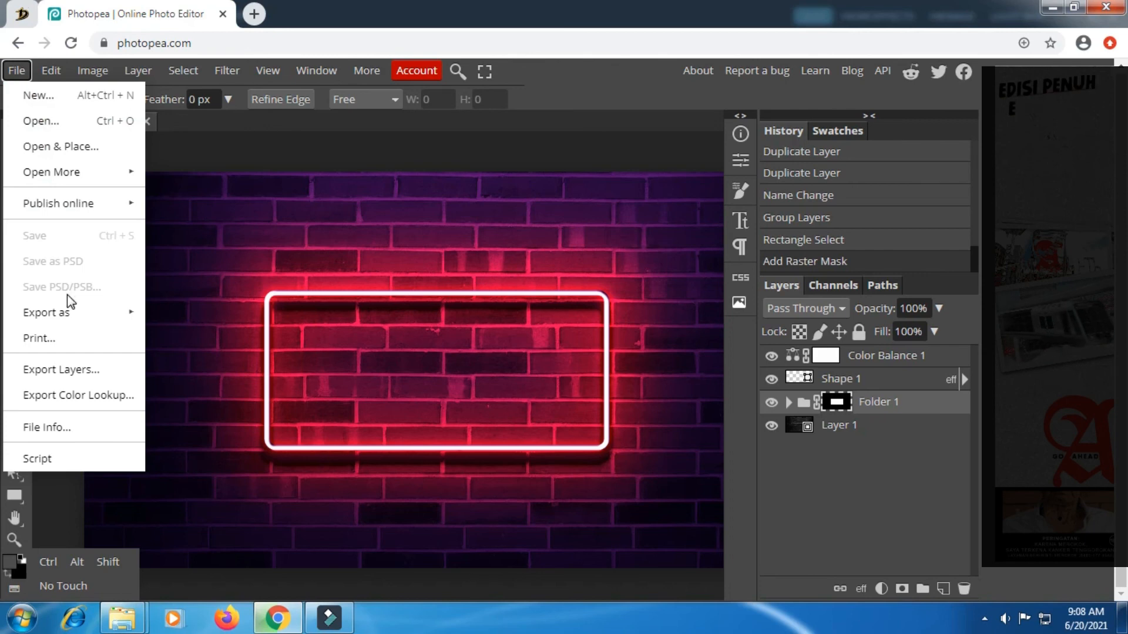
{"action": "left_click", "coordinate": [868, 539]}
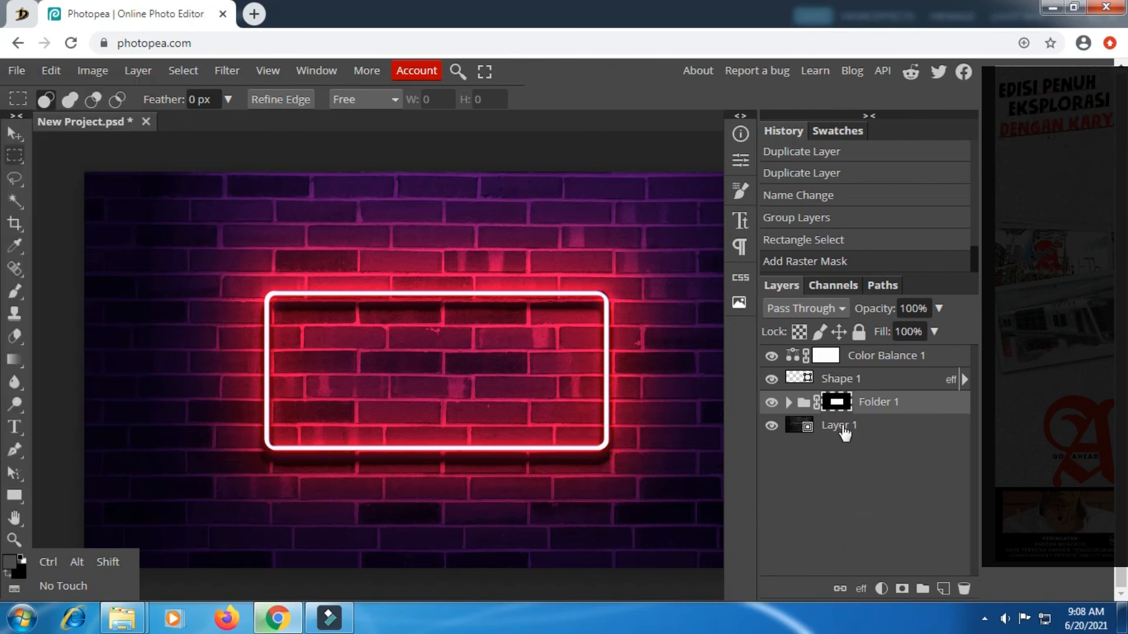
Step: Select the Layer 1 brick wall background and hide the on-screen Ctrl, Alt and Shift keys
{"action": "left_click", "coordinate": [843, 433]}
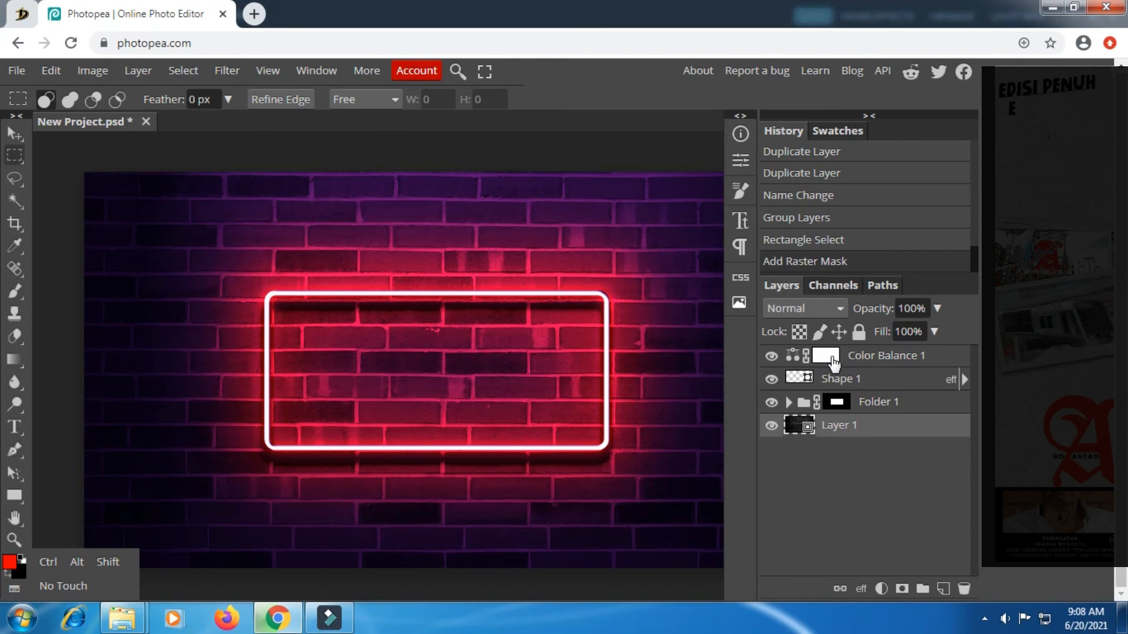
{"action": "left_click", "coordinate": [14, 590]}
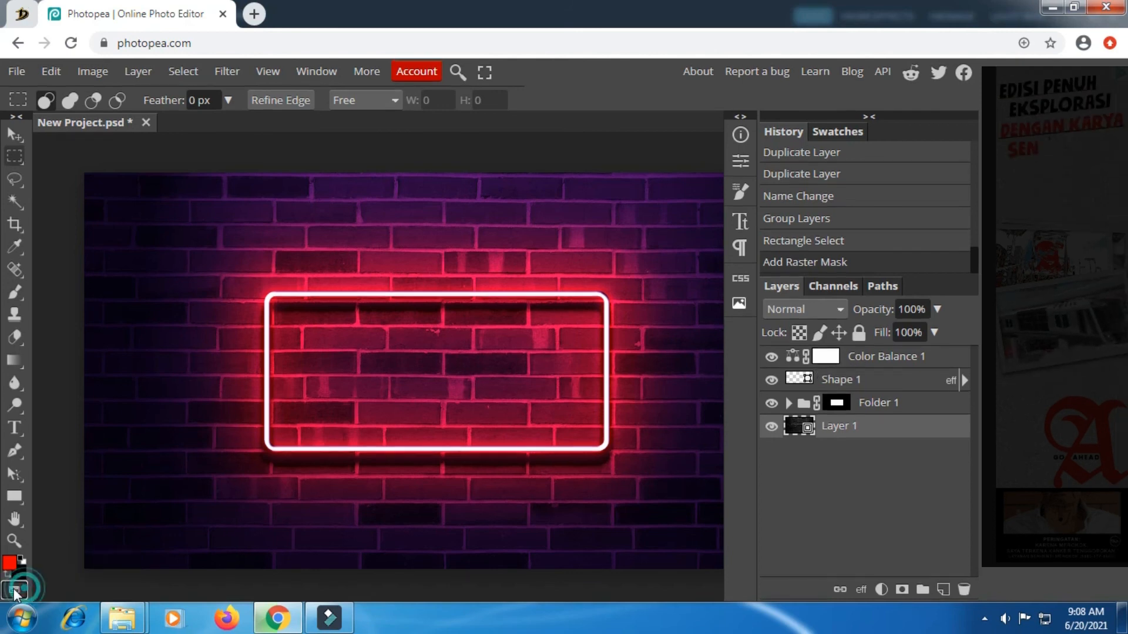
Step: Export the neon sign animation as a GIF with the playback speed set to 59%, and save the file
{"action": "left_click", "coordinate": [16, 72]}
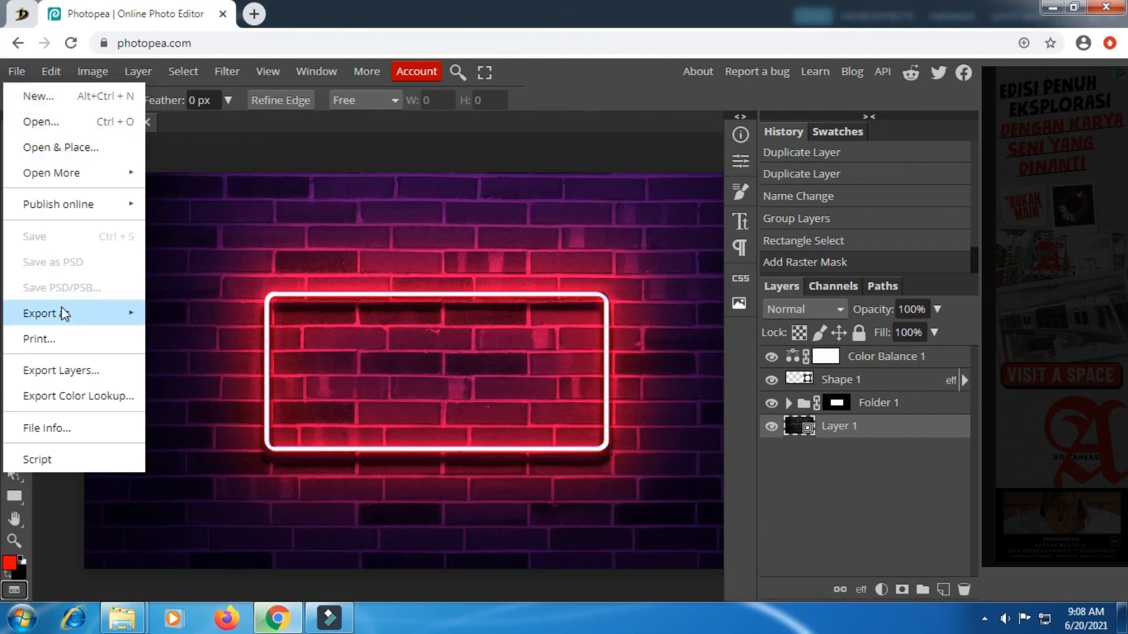
{"action": "mouse_move", "coordinate": [71, 320]}
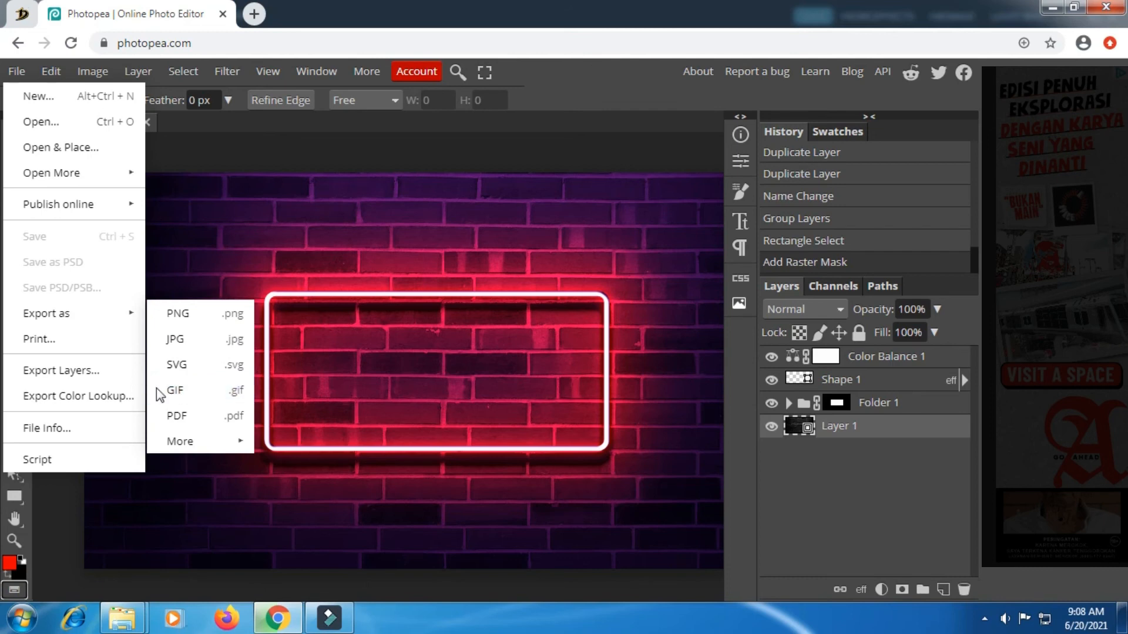
{"action": "left_click", "coordinate": [212, 395]}
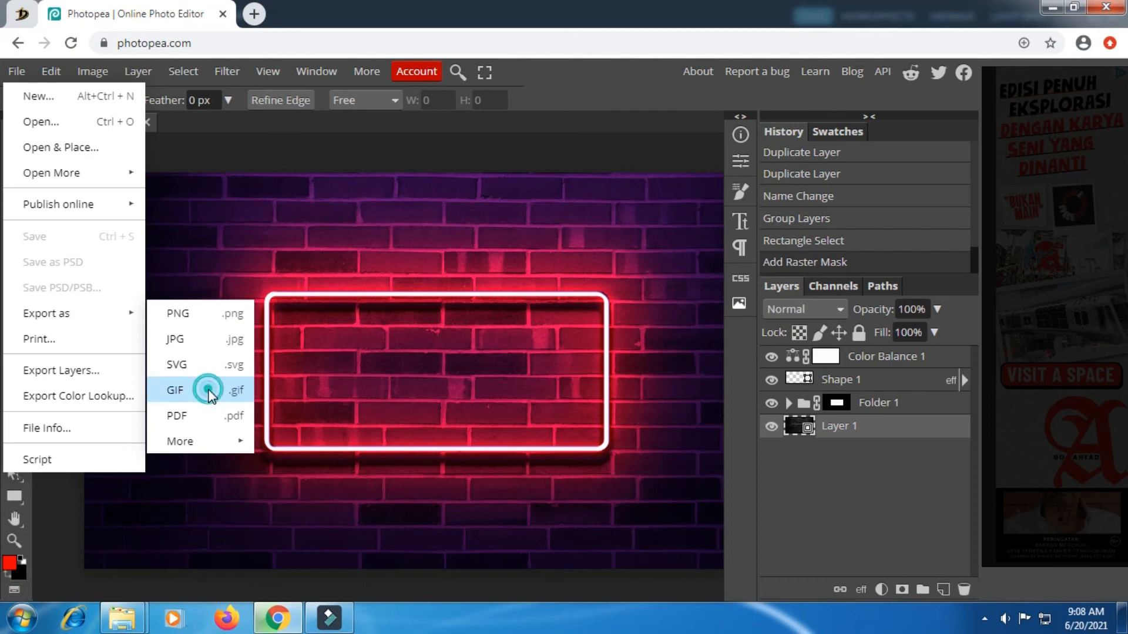
{"action": "left_click", "coordinate": [254, 390]}
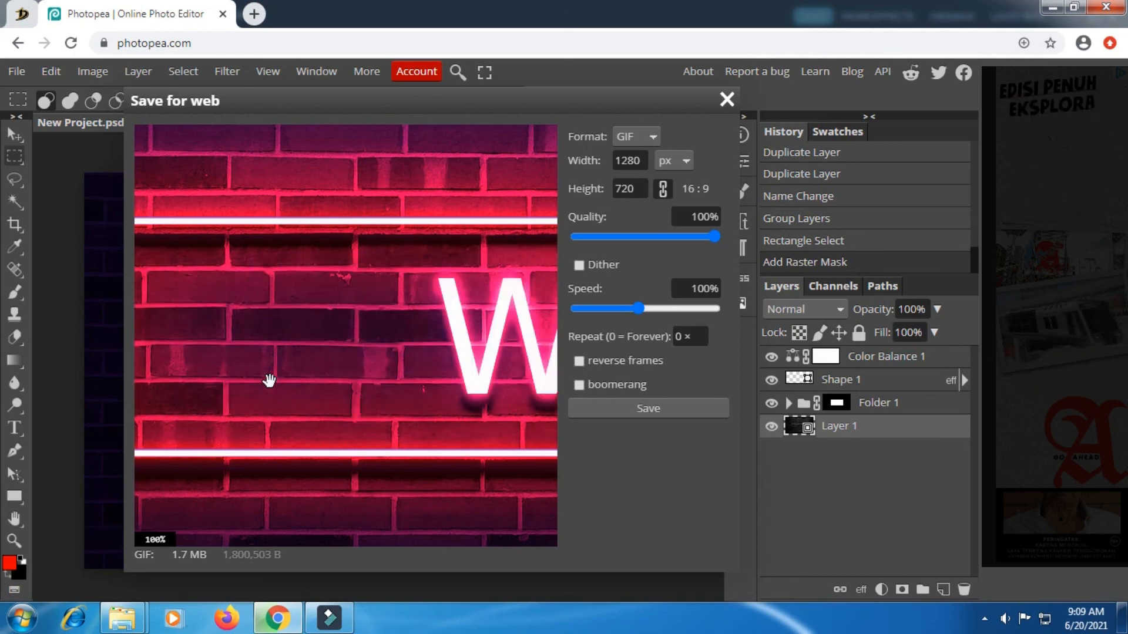
{"action": "scroll", "coordinate": [269, 381], "scroll_direction": "down", "scroll_amount": 1}
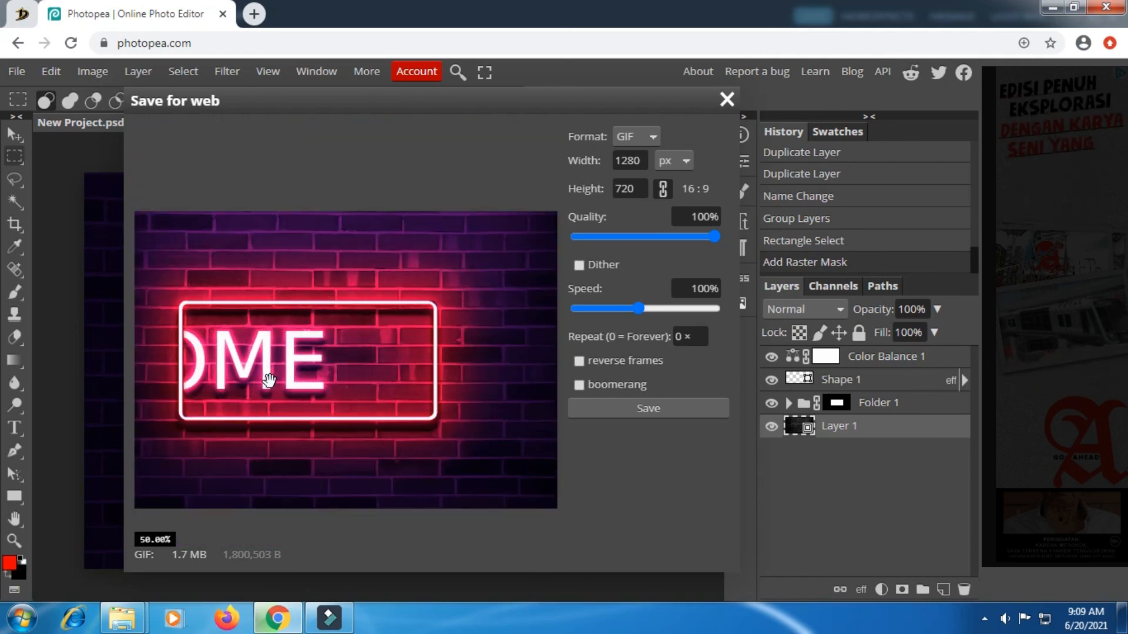
{"action": "scroll", "coordinate": [269, 381], "scroll_direction": "down", "scroll_amount": 1}
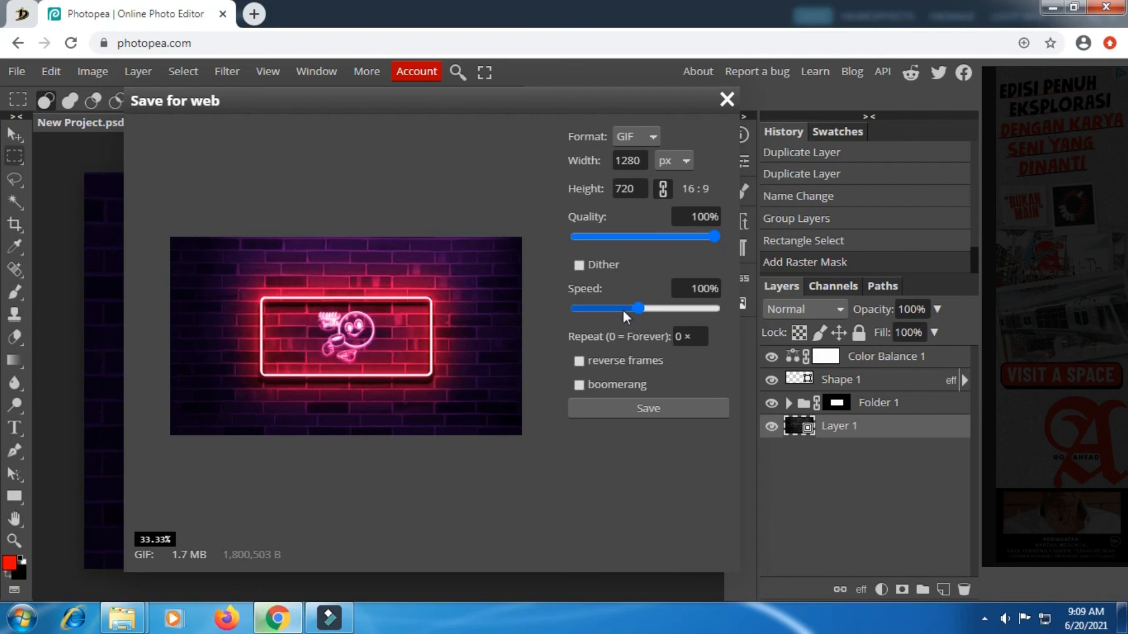
{"action": "left_click_drag", "start_coordinate": [636, 309], "coordinate": [626, 309]}
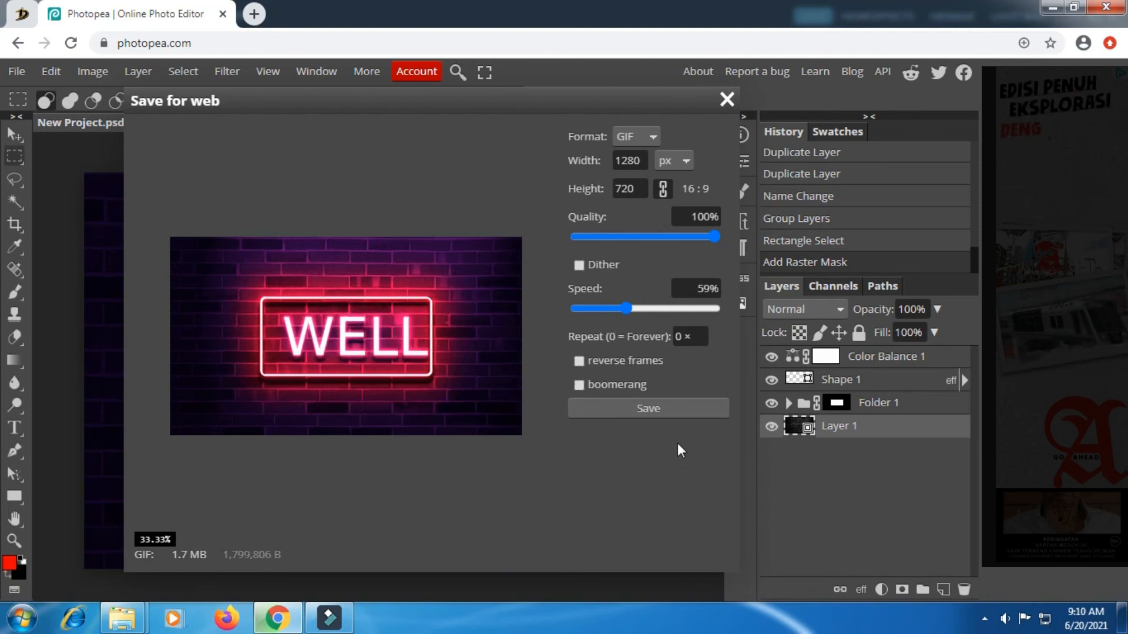
{"action": "left_click", "coordinate": [640, 411]}
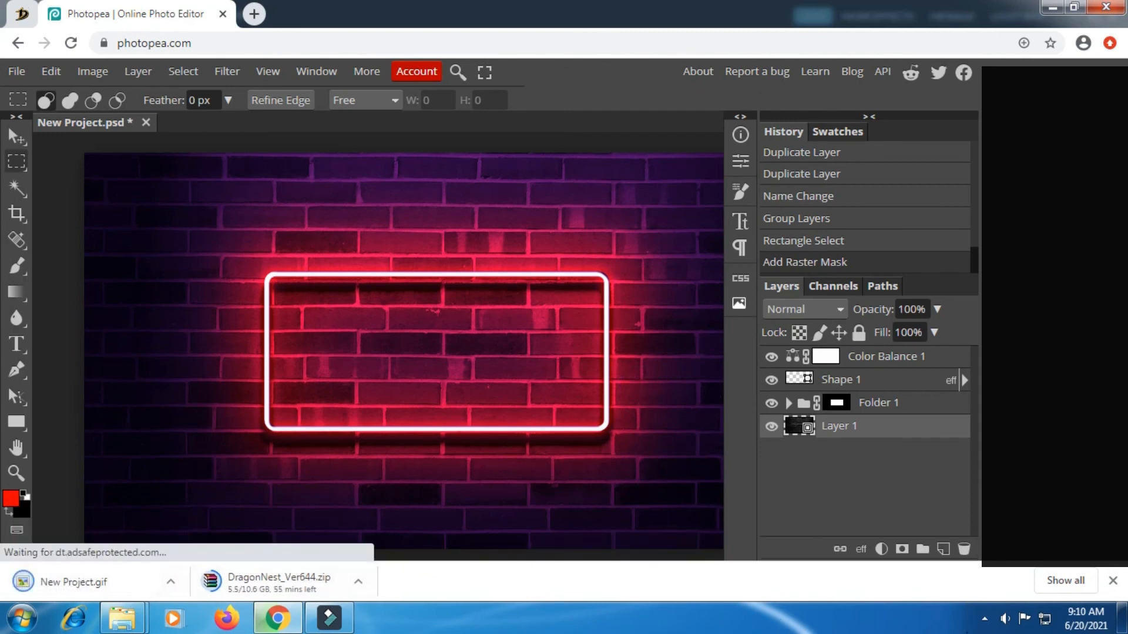
{"action": "left_click", "coordinate": [984, 618]}
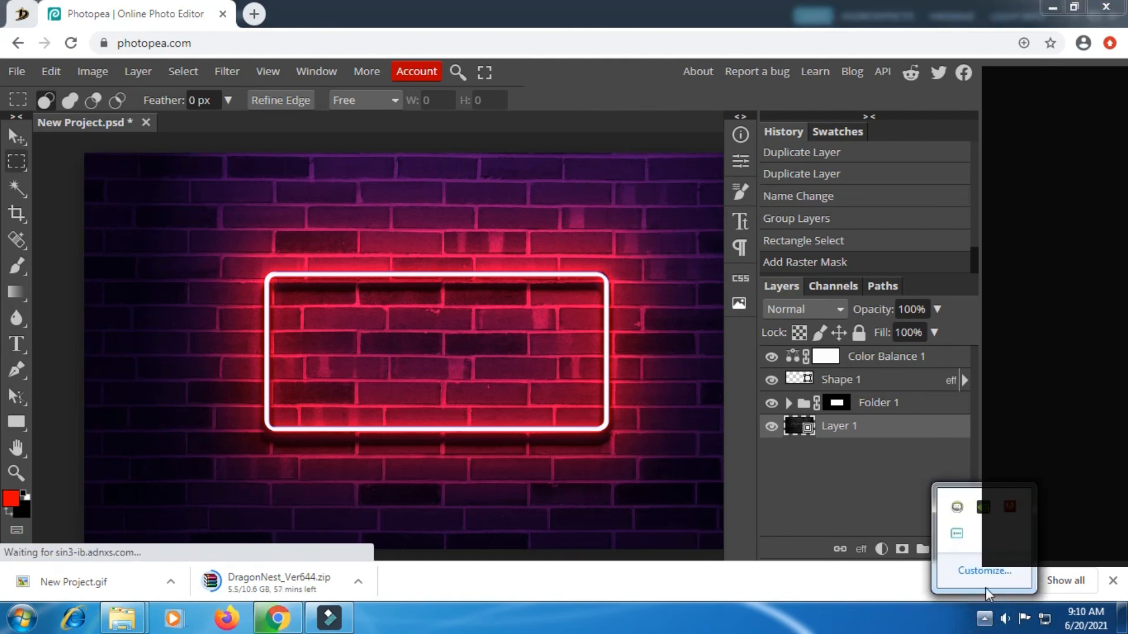
{"action": "right_click", "coordinate": [964, 533]}
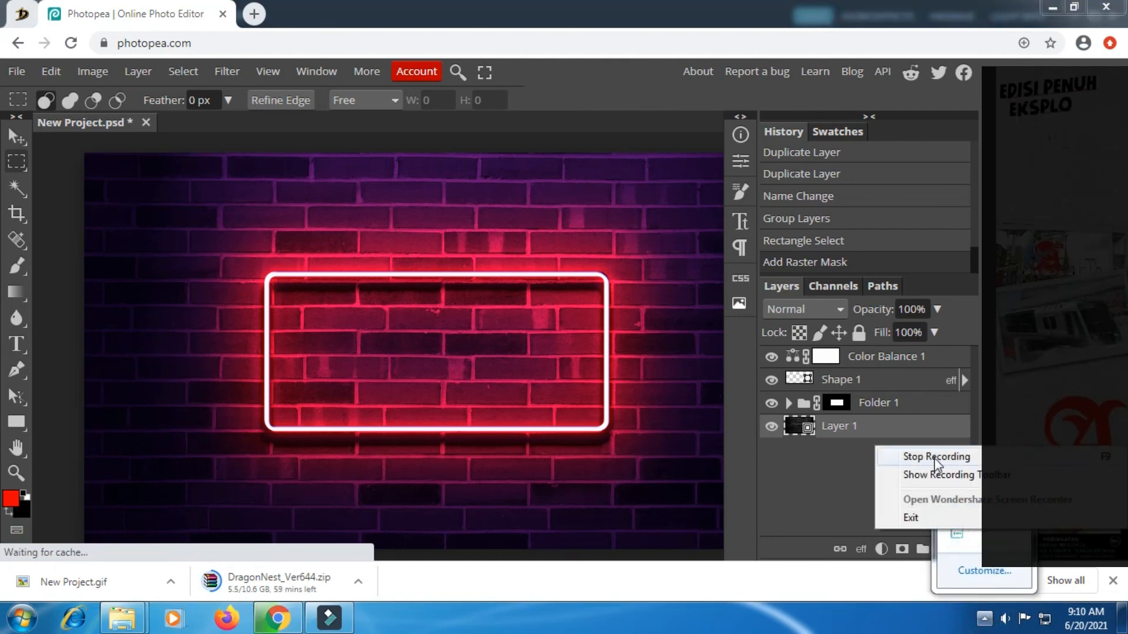